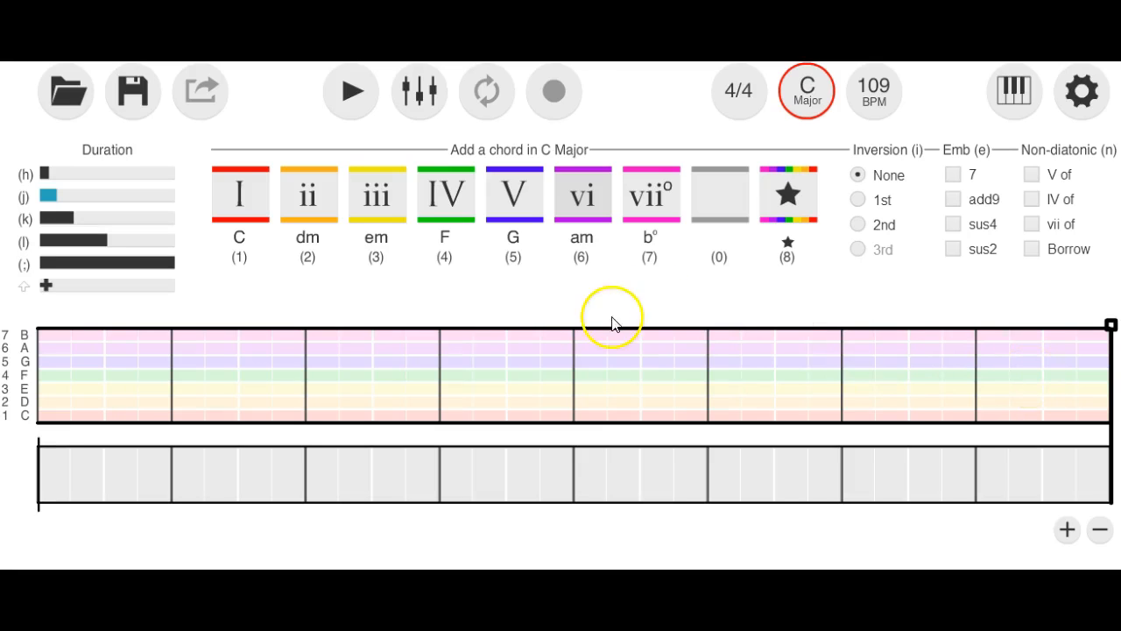
# Add a I (C) chord at the start of the chord track and stretch it to fill the first measure.
pyautogui.click(236, 201)
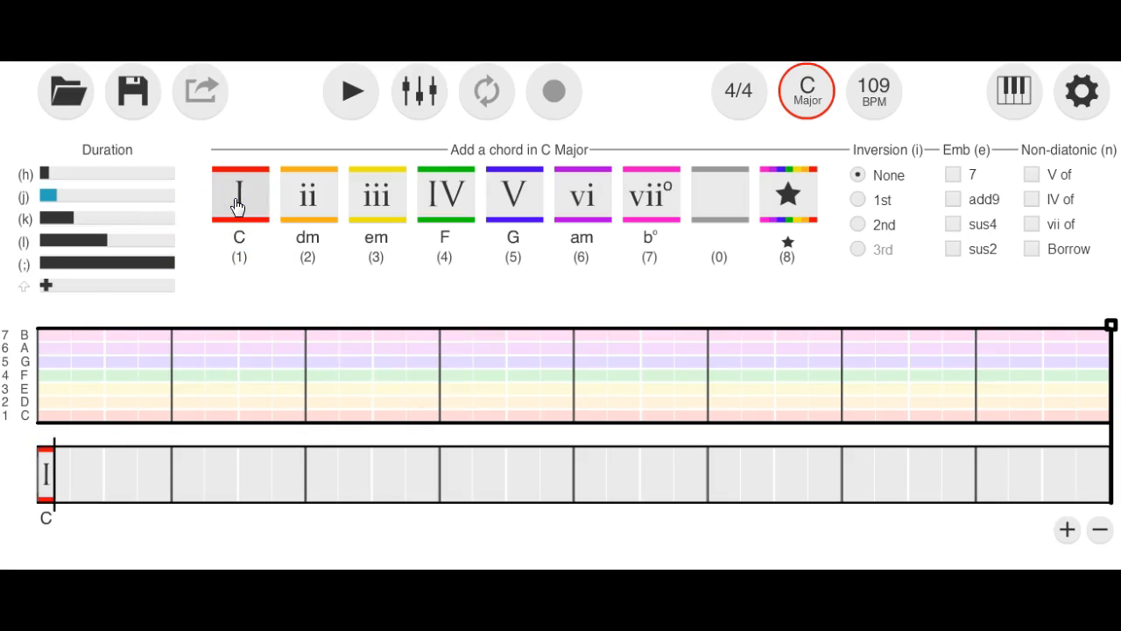
pyautogui.click(46, 477)
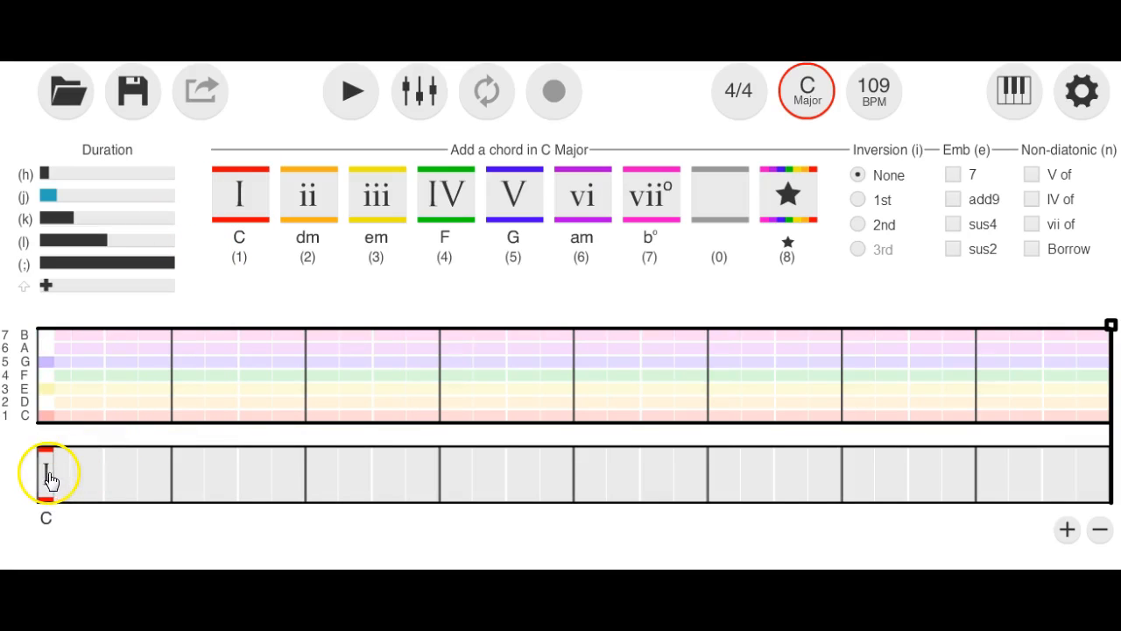
pyautogui.moveTo(50, 474); pyautogui.dragTo(171, 476)
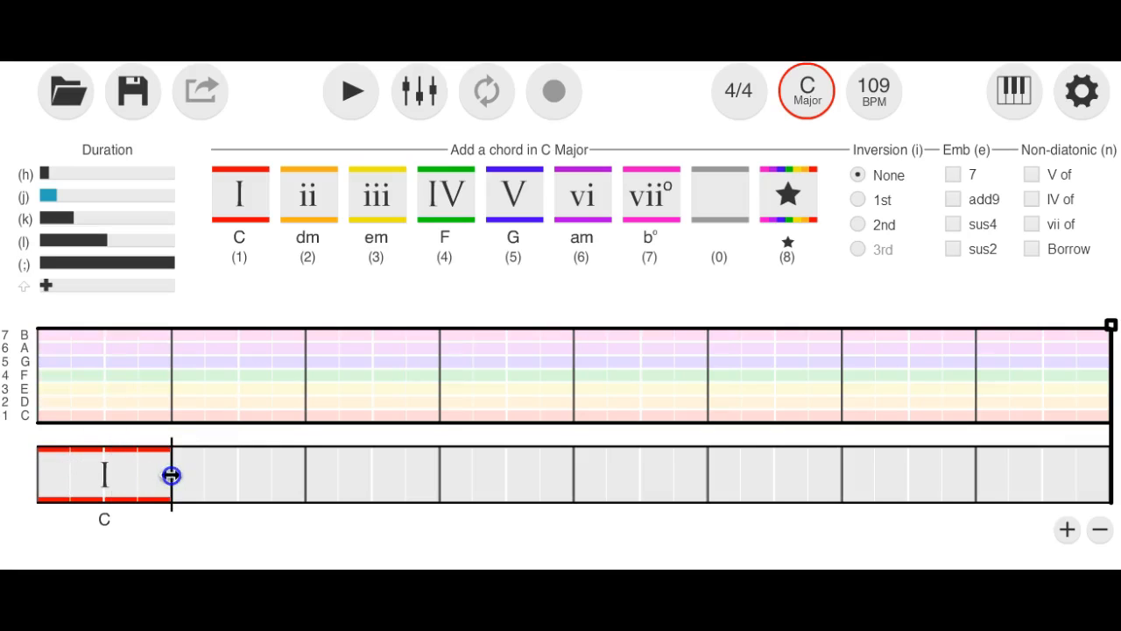
pyautogui.click(218, 465)
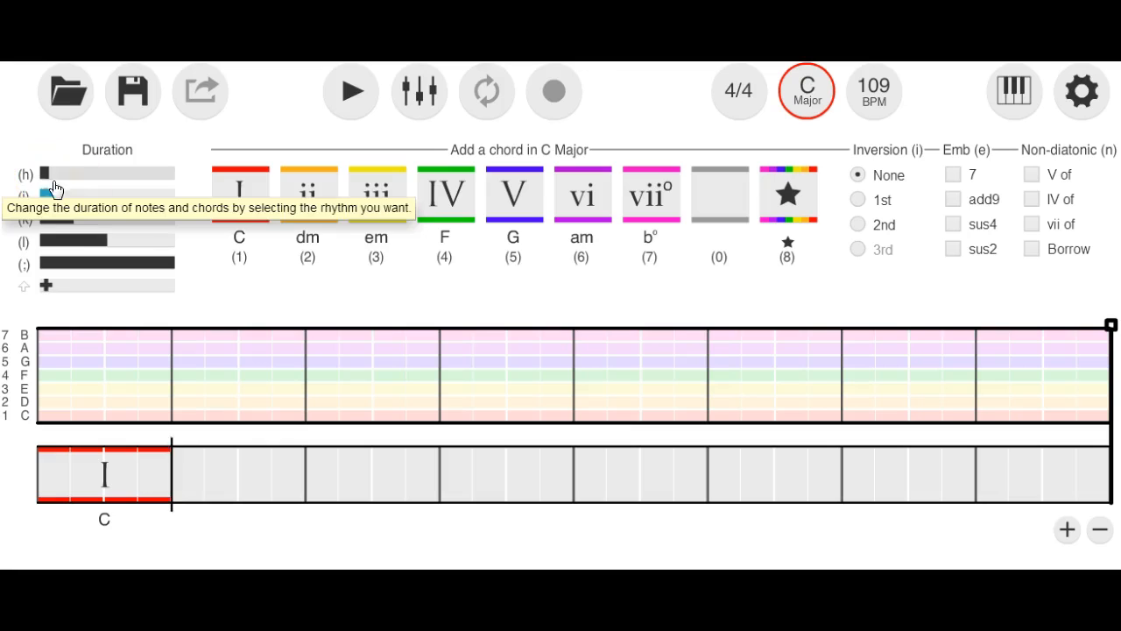
# Fill measures two to five with one full-measure chord each: I, IV, V and vi.
pyautogui.click(101, 263)
pyautogui.click(251, 200)
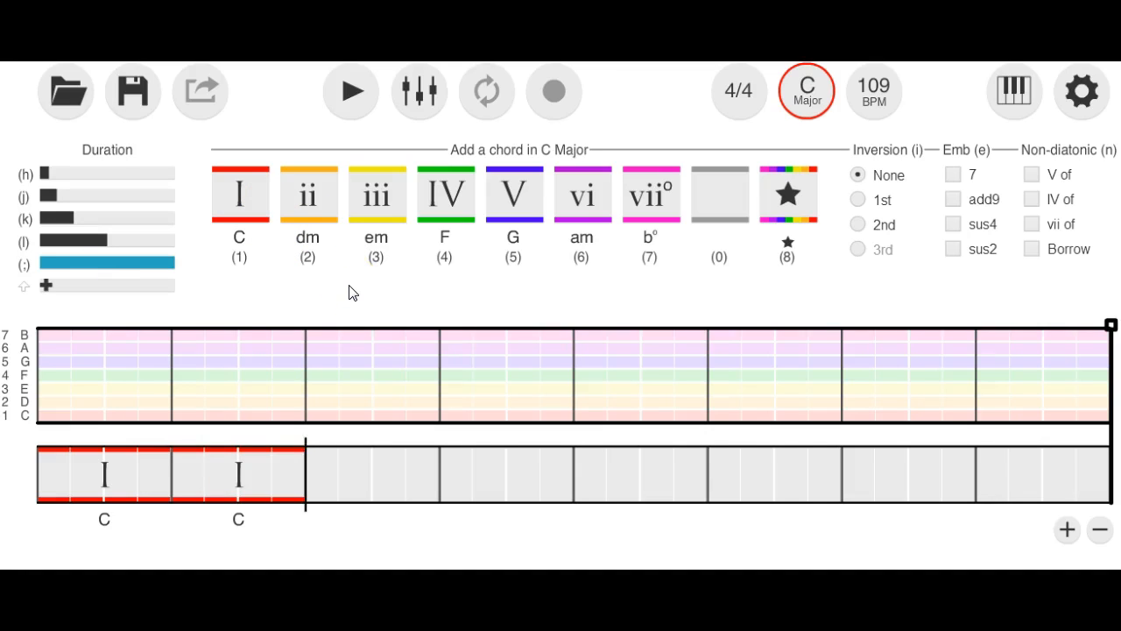
pyautogui.click(444, 199)
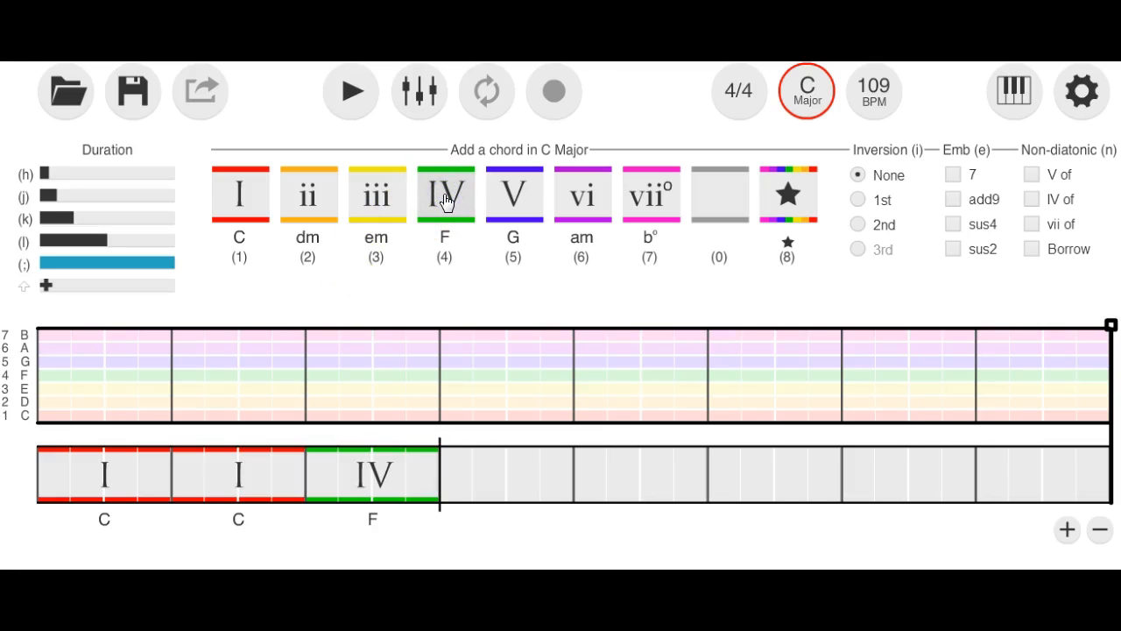
pyautogui.click(506, 201)
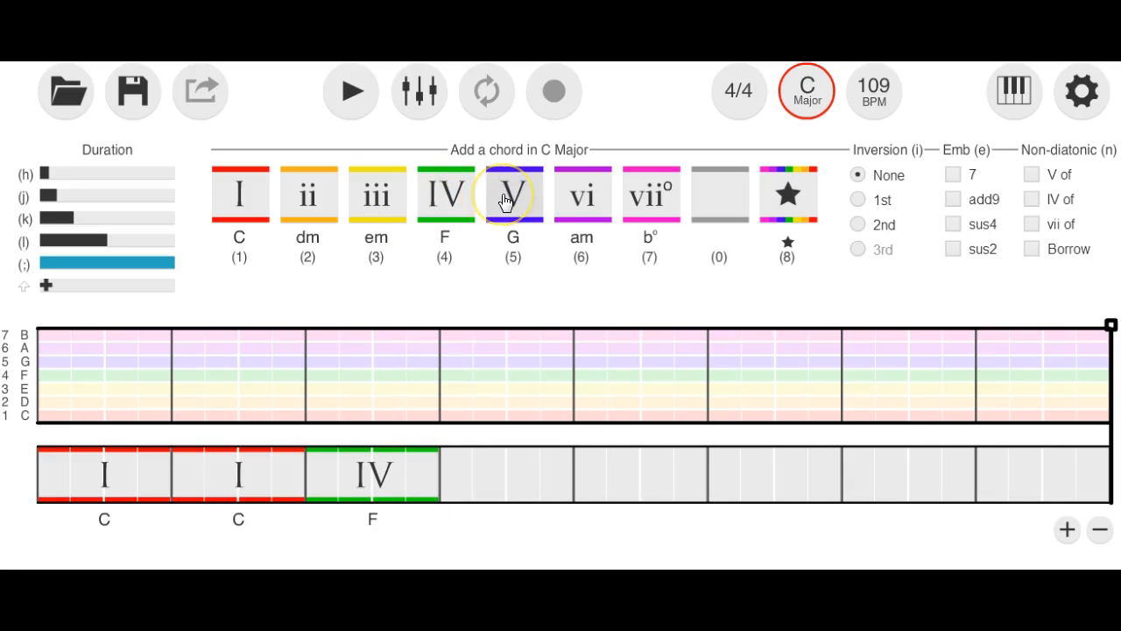
pyautogui.click(505, 200)
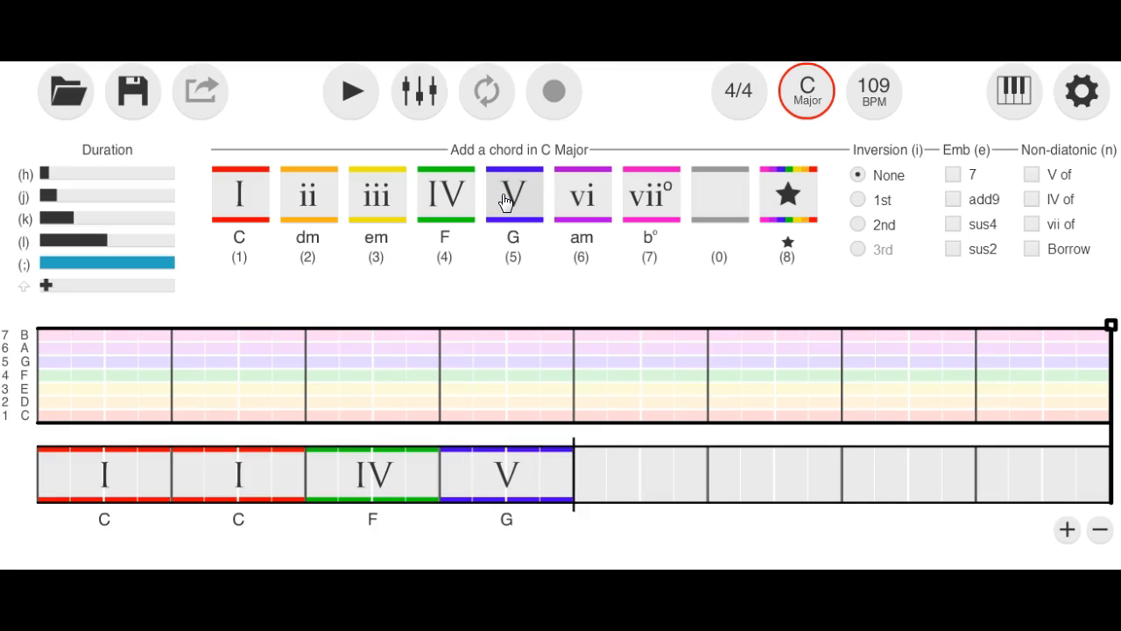
pyautogui.click(584, 199)
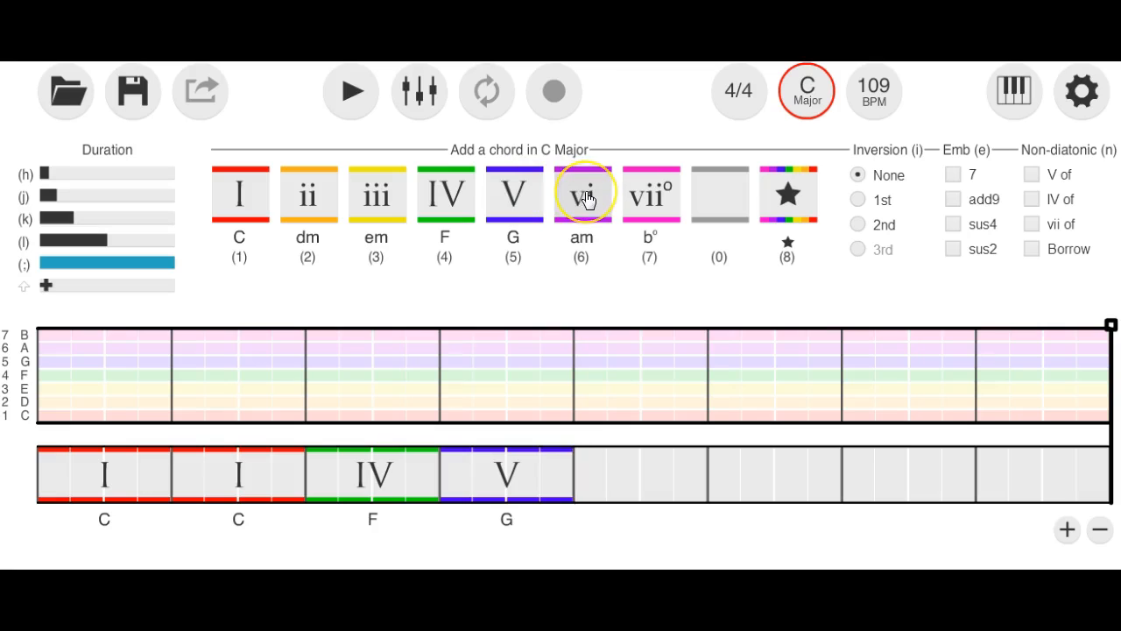
pyautogui.click(585, 199)
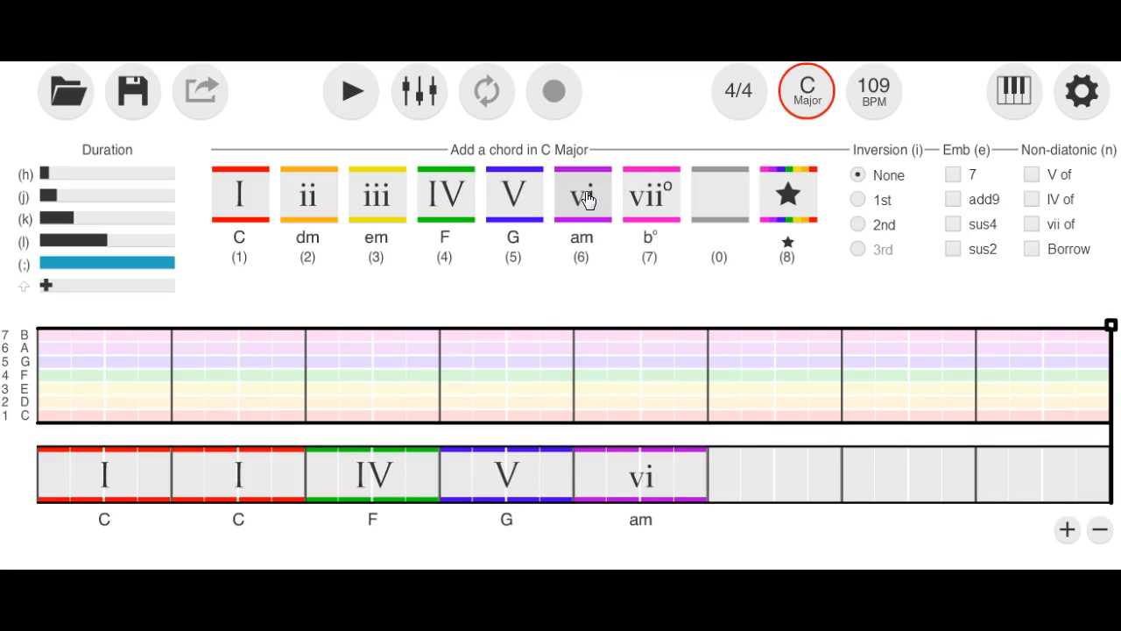
# Add a single full-measure ii (dm) chord in the sixth measure, removing any duplicate.
pyautogui.click(333, 186)
pyautogui.click(327, 194)
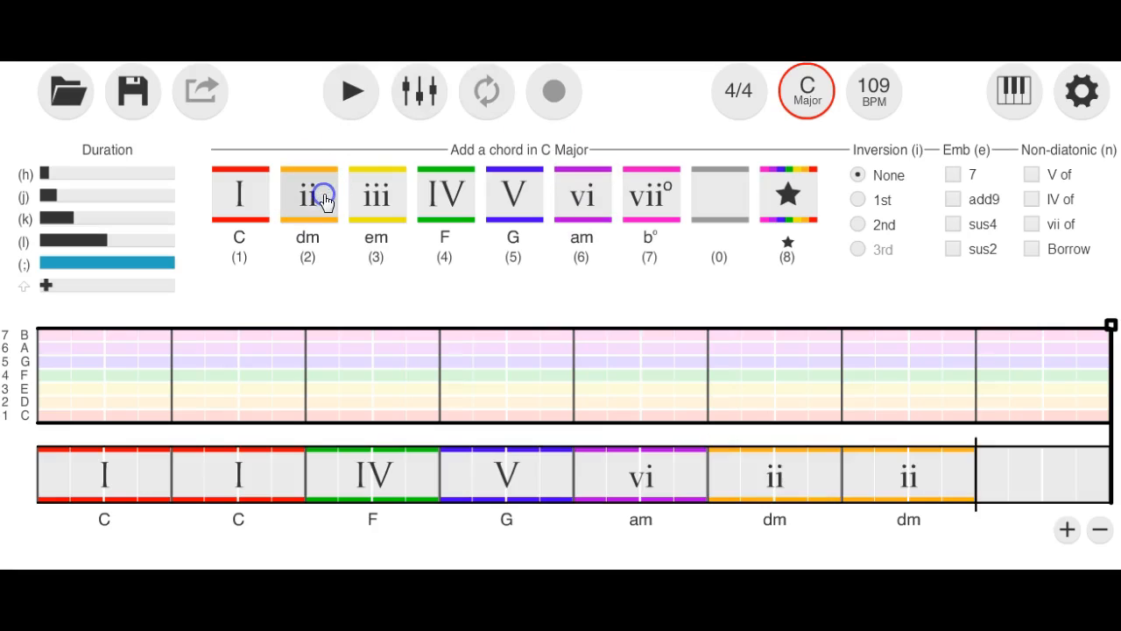
pyautogui.press('BackSpace')
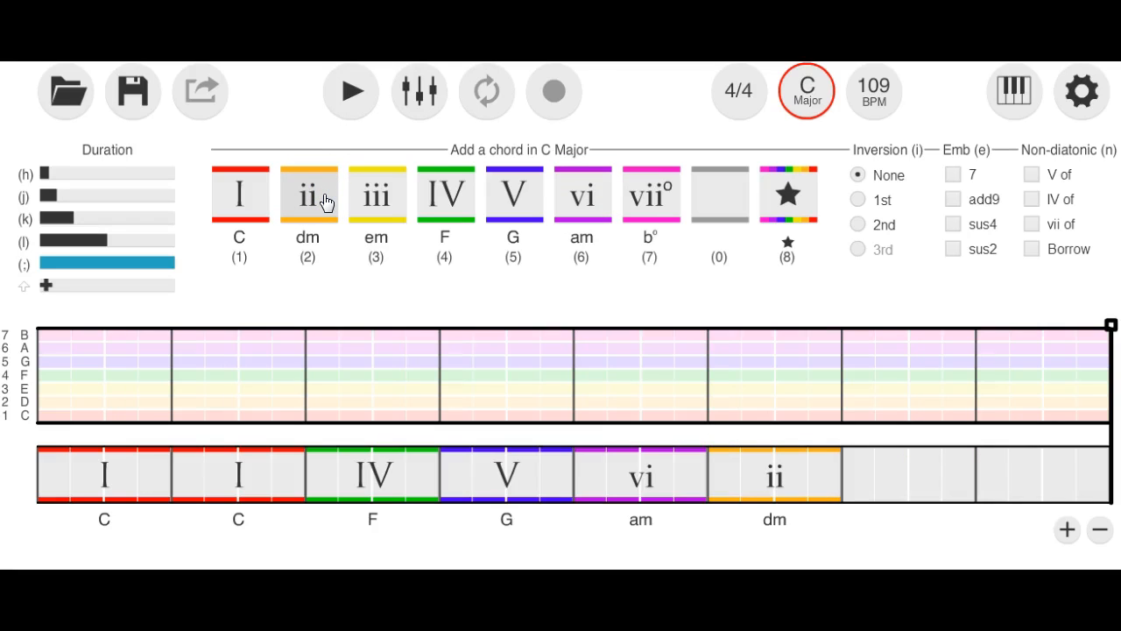
pyautogui.click(368, 206)
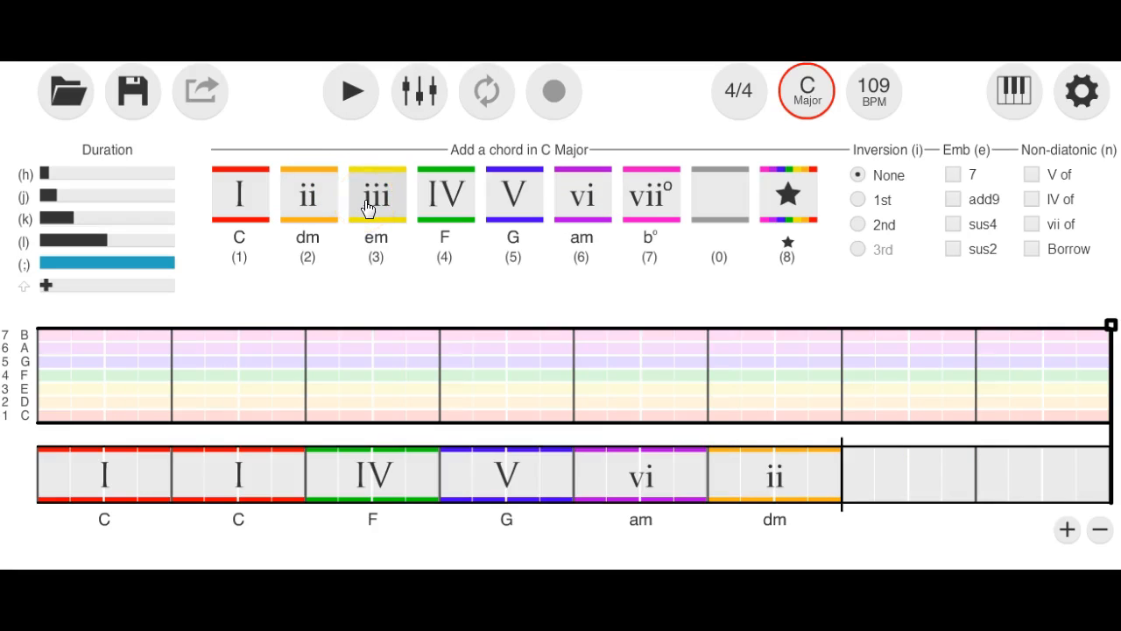
pyautogui.click(463, 284)
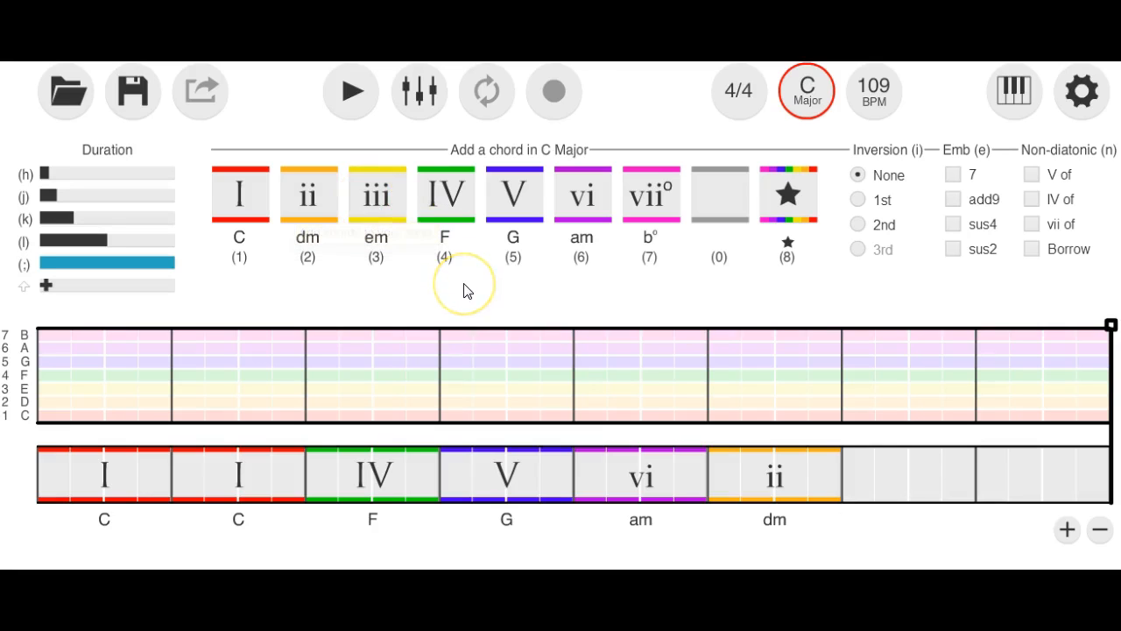
# Fill the seventh measure with half-measure IV and ii chords, and the eighth with a full-measure V chord.
pyautogui.click(94, 243)
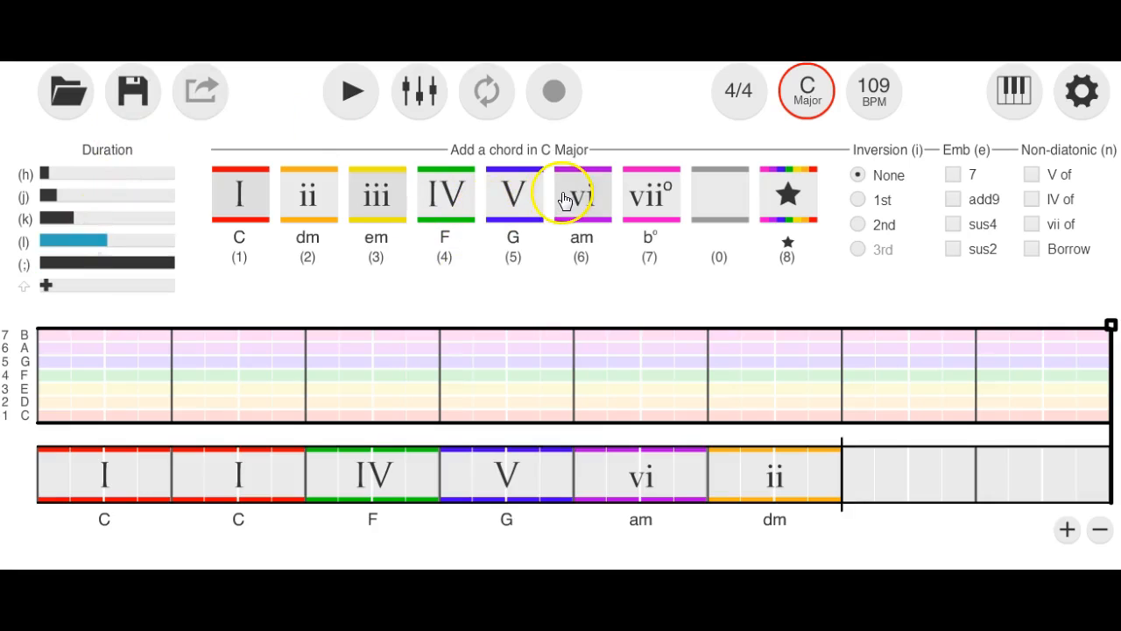
pyautogui.click(453, 194)
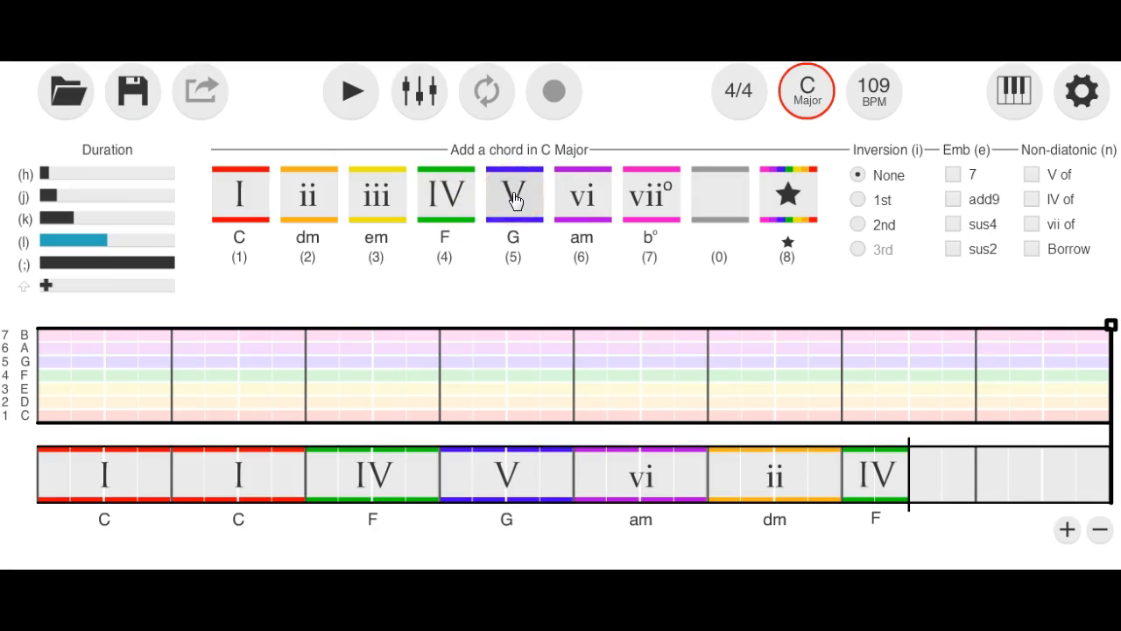
pyautogui.click(323, 203)
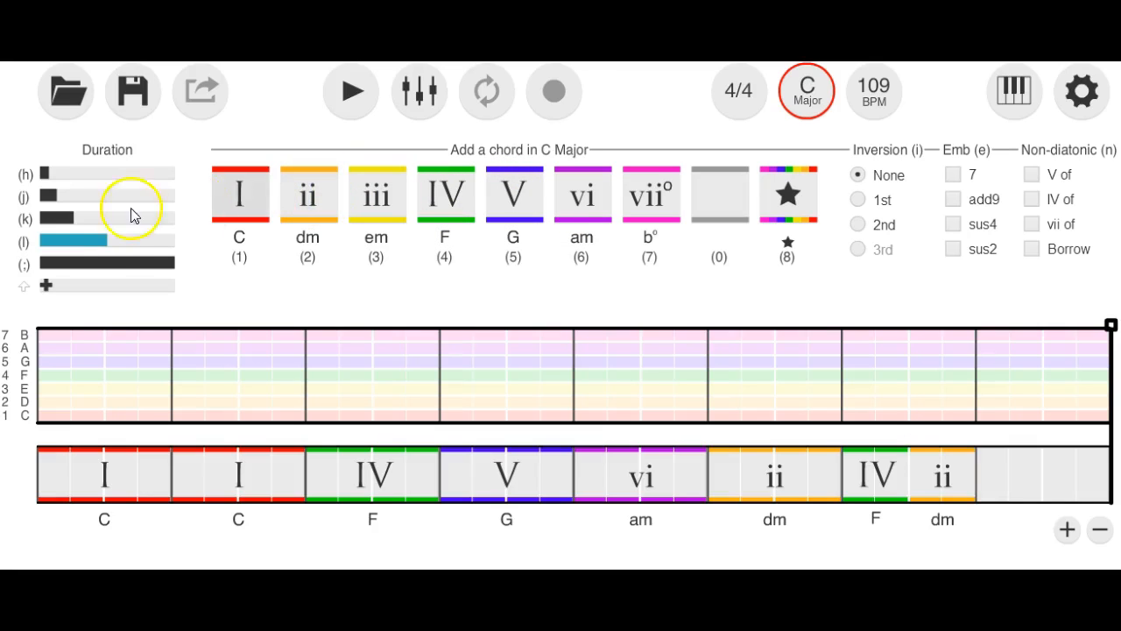
pyautogui.click(103, 258)
pyautogui.click(515, 198)
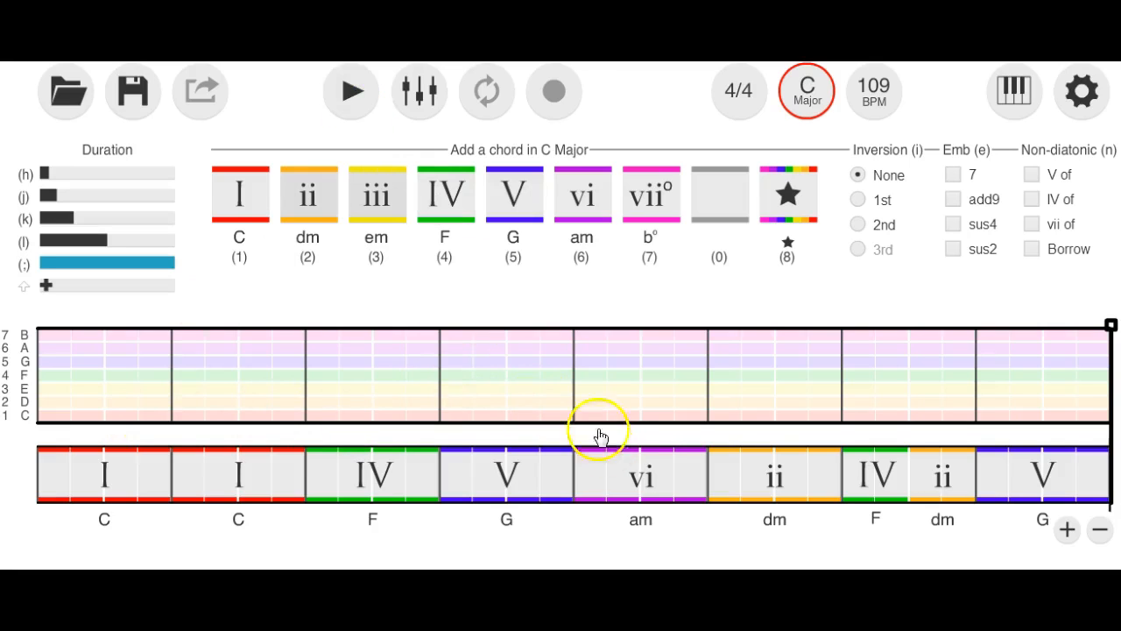
# Play the progression, and replace the sixth measure's ii chord with a full-measure iii (em) chord.
pyautogui.click(357, 102)
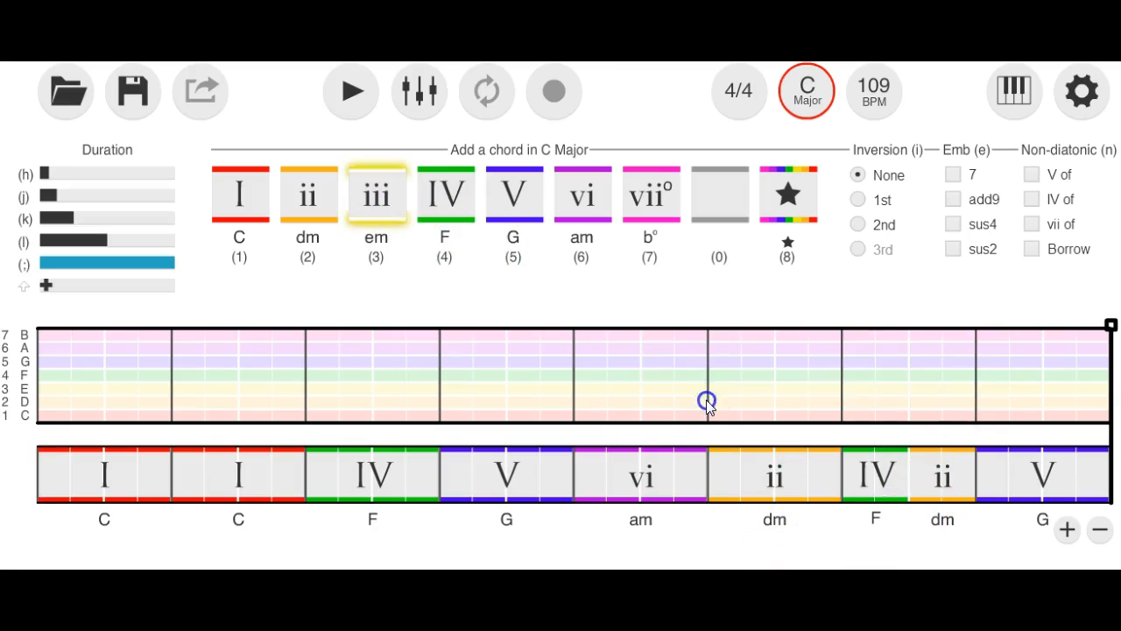
pyautogui.click(754, 492)
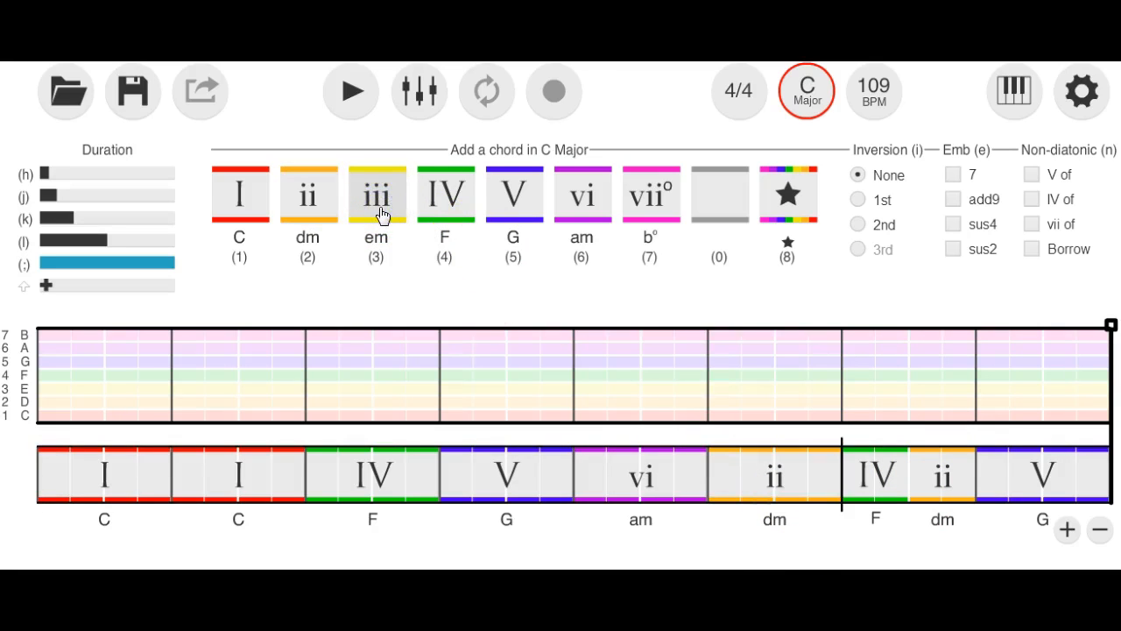
pyautogui.press('BackSpace')
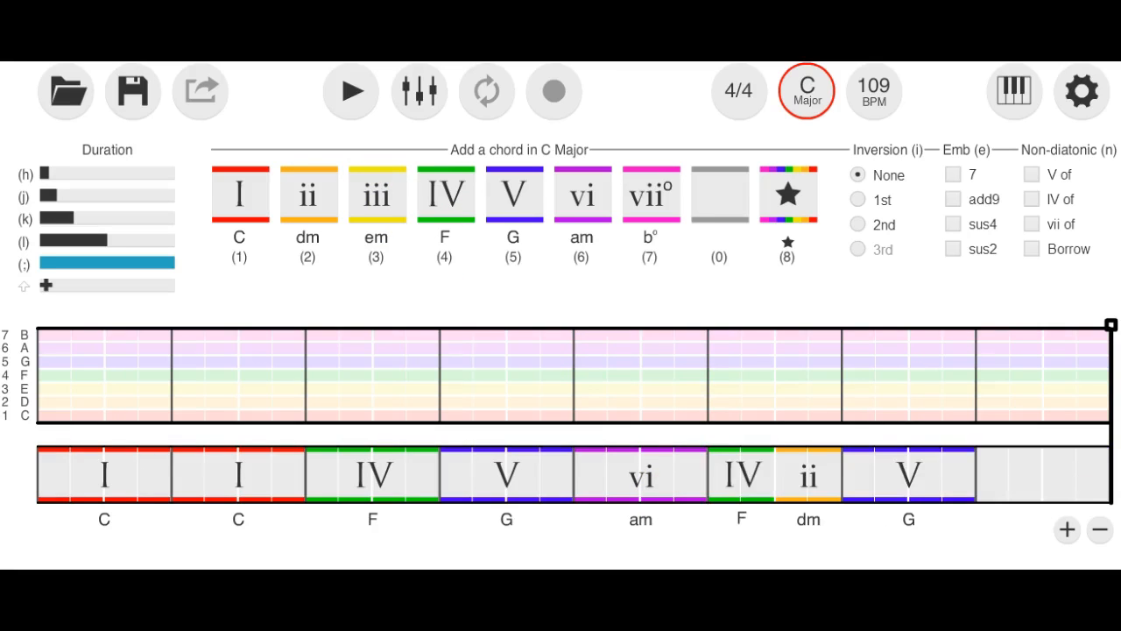
pyautogui.click(382, 200)
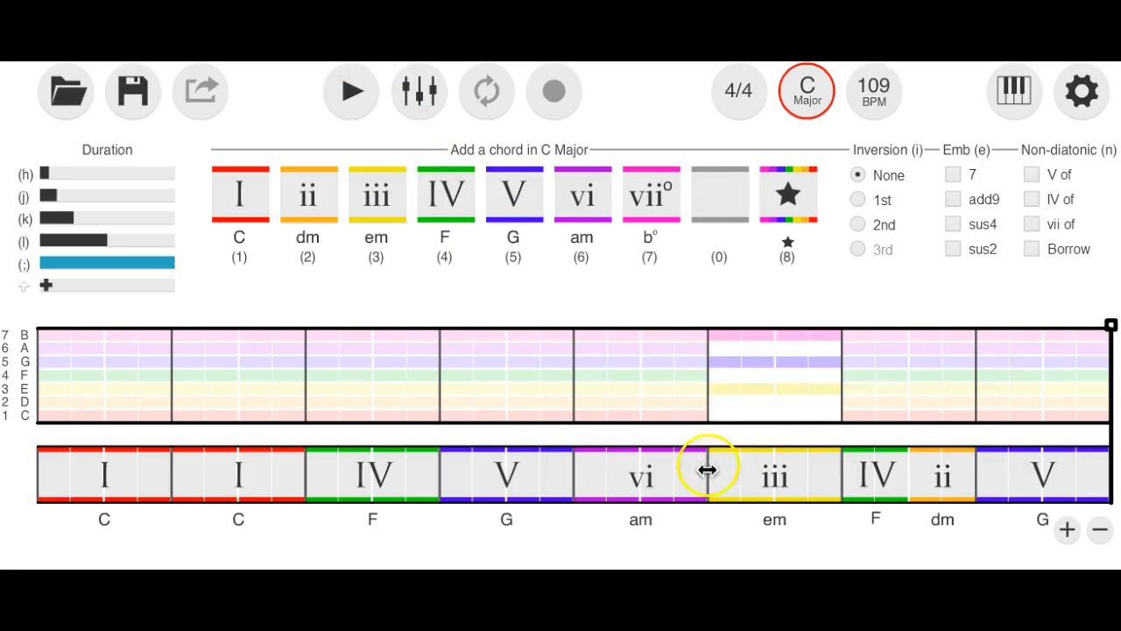
# Play back the revised chord progression and inspect the chord tones of the first measure.
pyautogui.click(354, 95)
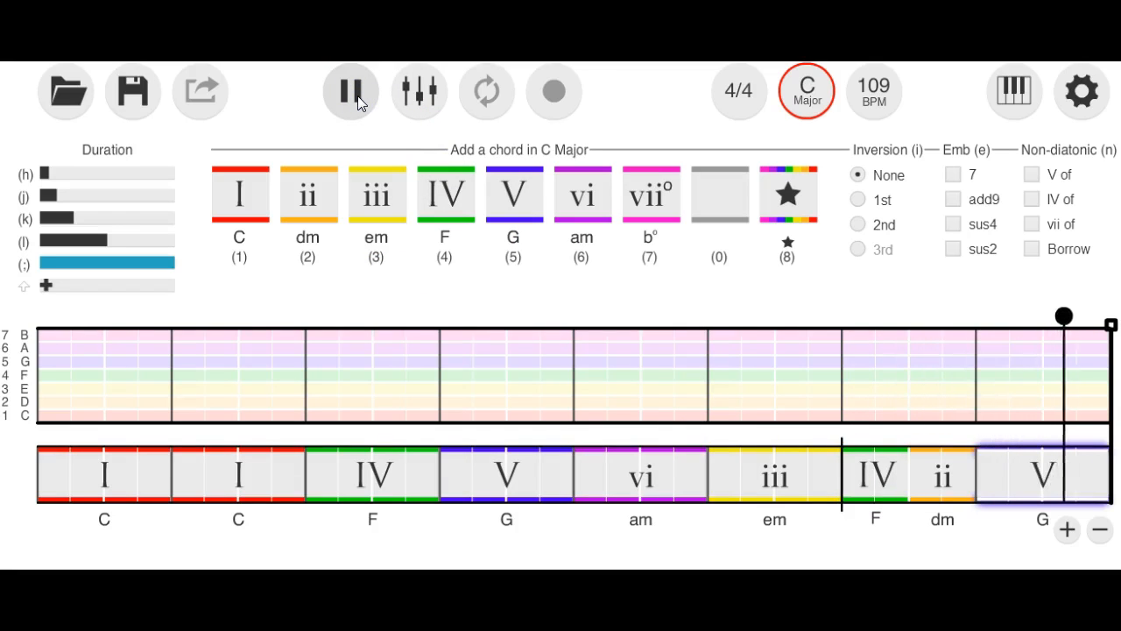
pyautogui.click(354, 94)
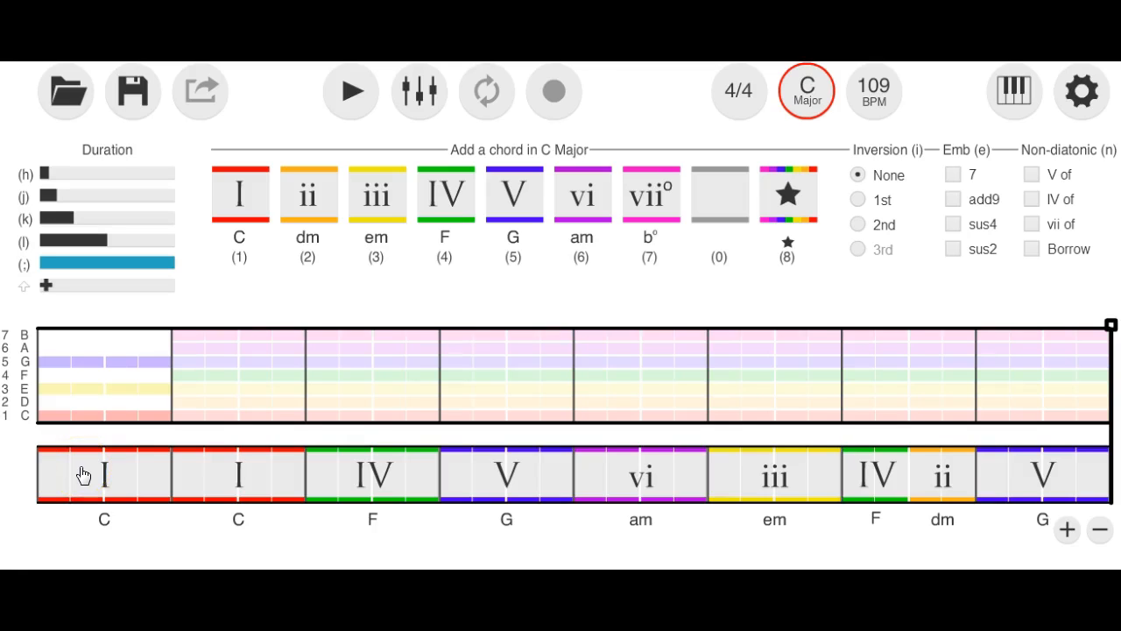
pyautogui.click(86, 381)
pyautogui.click(88, 471)
# Set the duration to one beat and add a G note on the first beat of the melody.
pyautogui.click(67, 225)
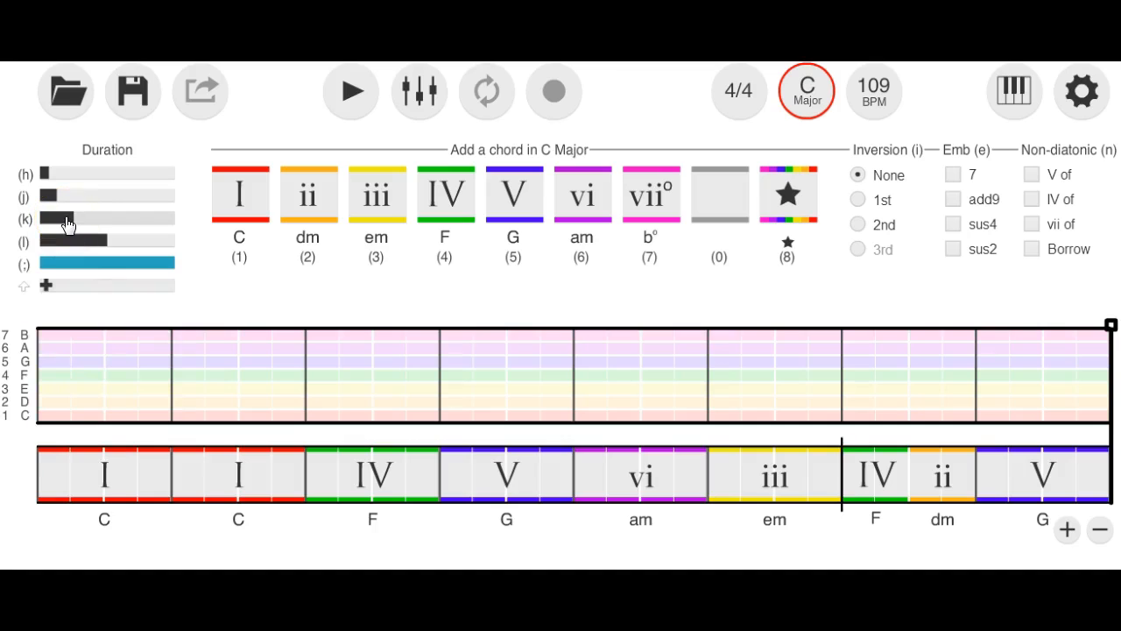
pyautogui.click(67, 219)
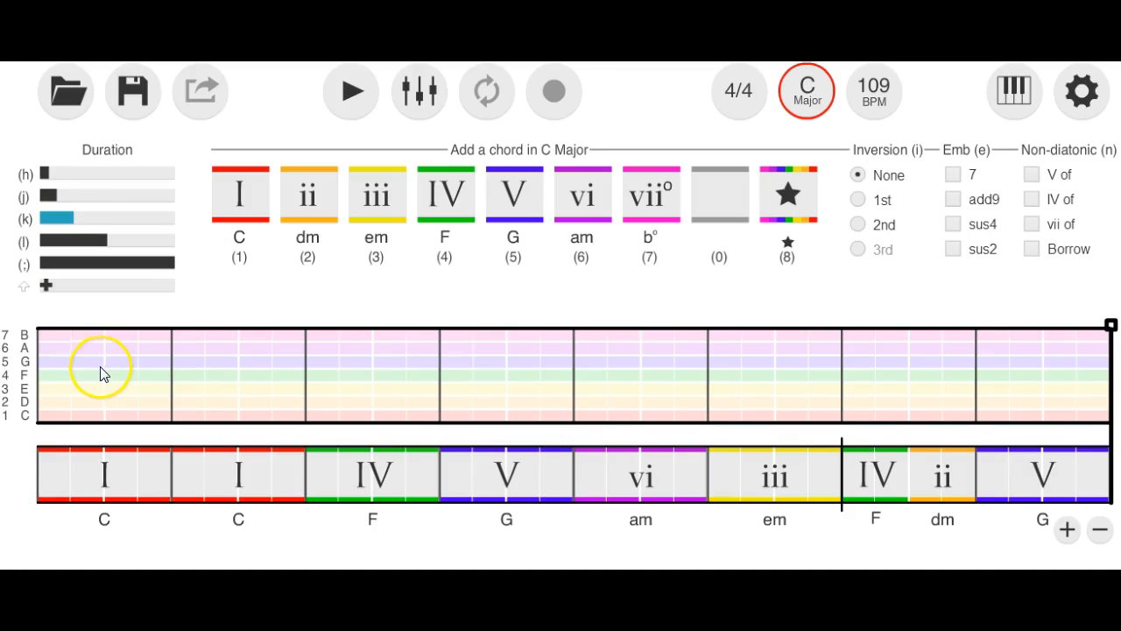
pyautogui.click(54, 462)
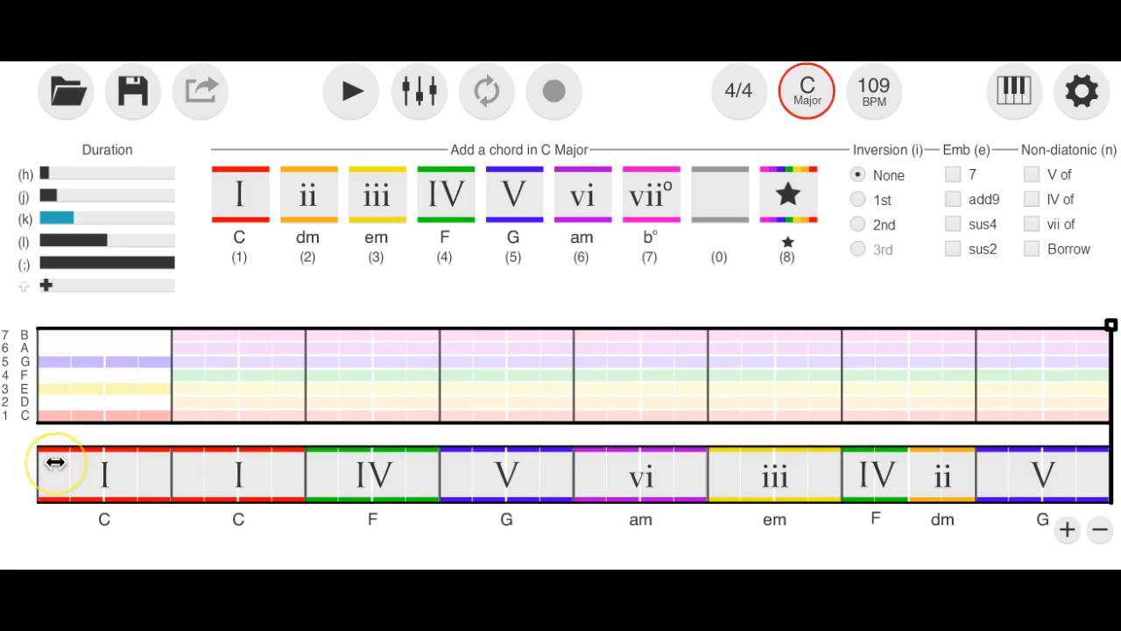
pyautogui.click(56, 476)
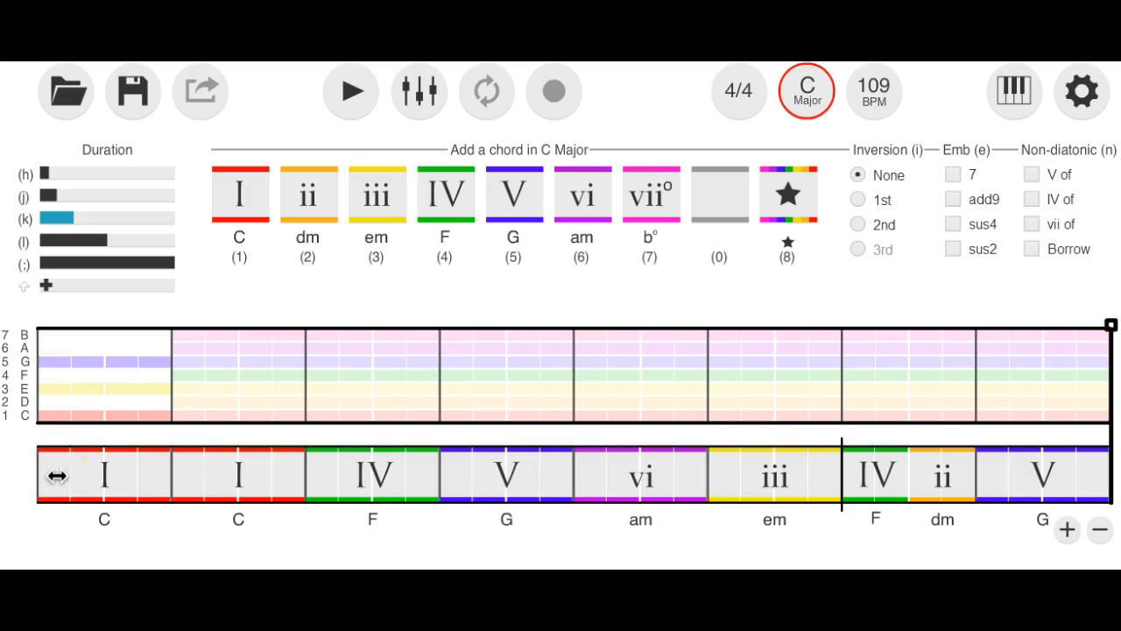
pyautogui.click(52, 361)
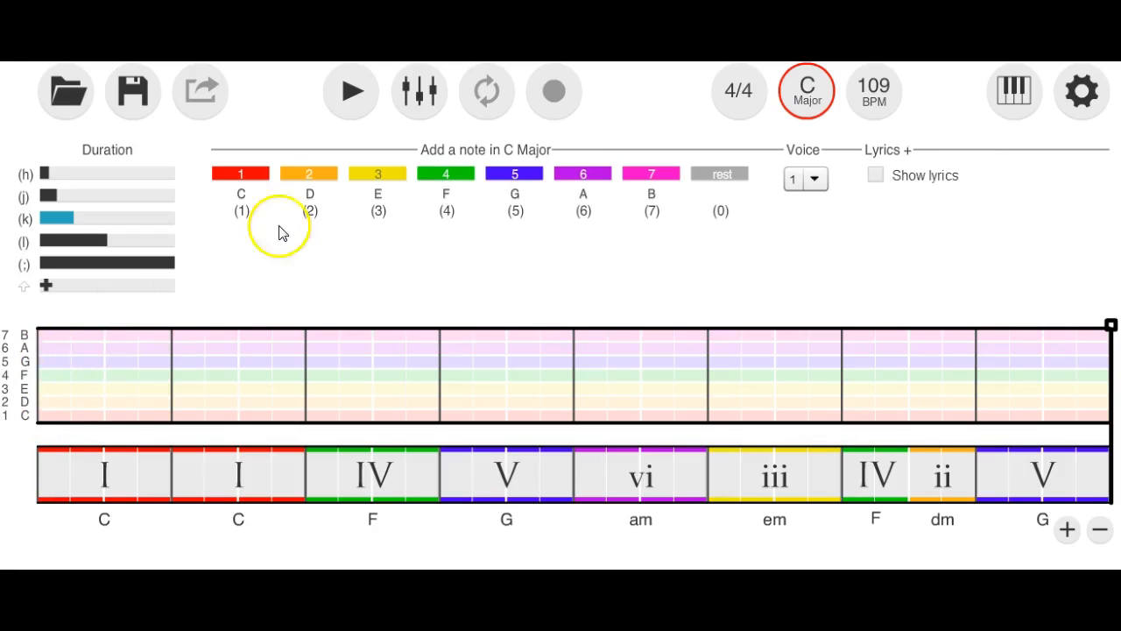
pyautogui.click(512, 186)
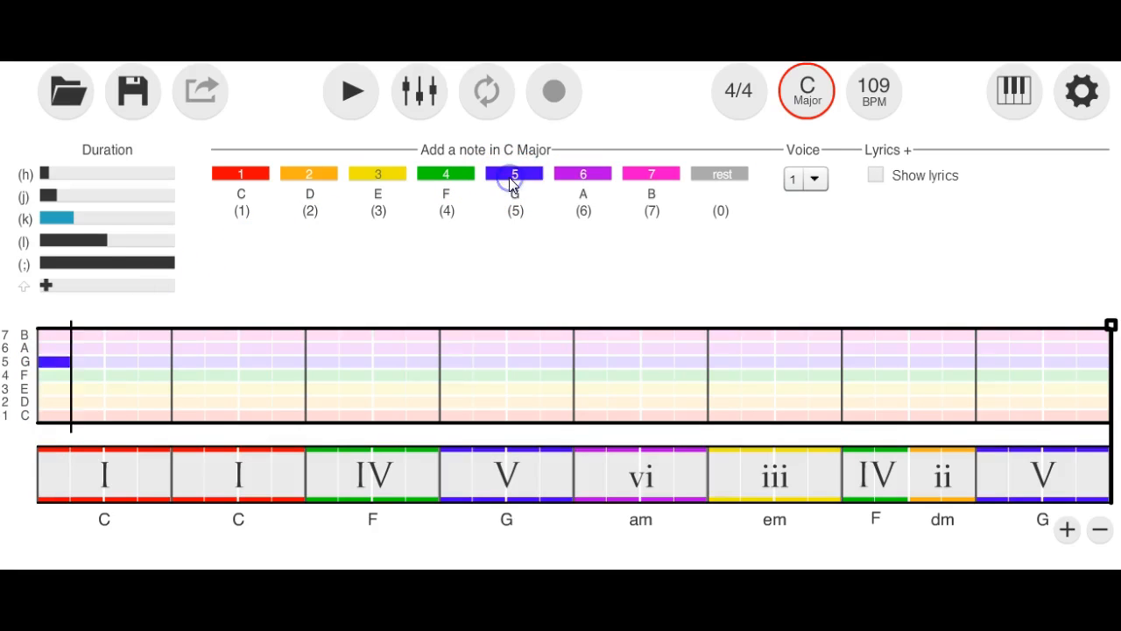
pyautogui.click(69, 361)
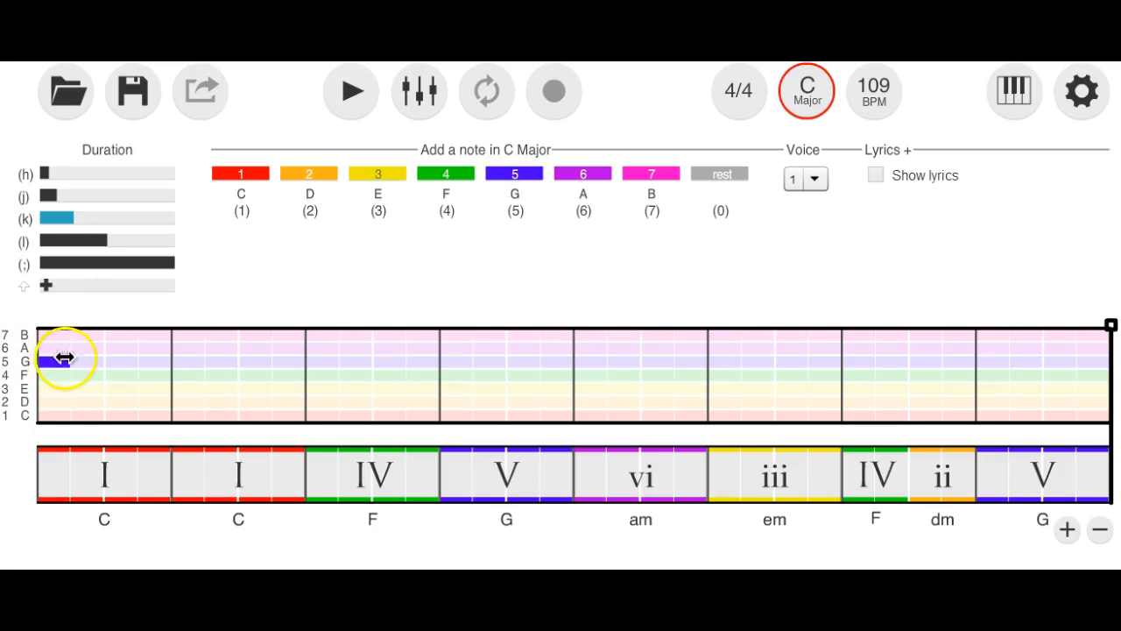
pyautogui.moveTo(70, 360)
pyautogui.mouseDown()
pyautogui.moveTo(117, 360)
pyautogui.moveTo(70, 361)
pyautogui.mouseUp()
pyautogui.click(77, 361)
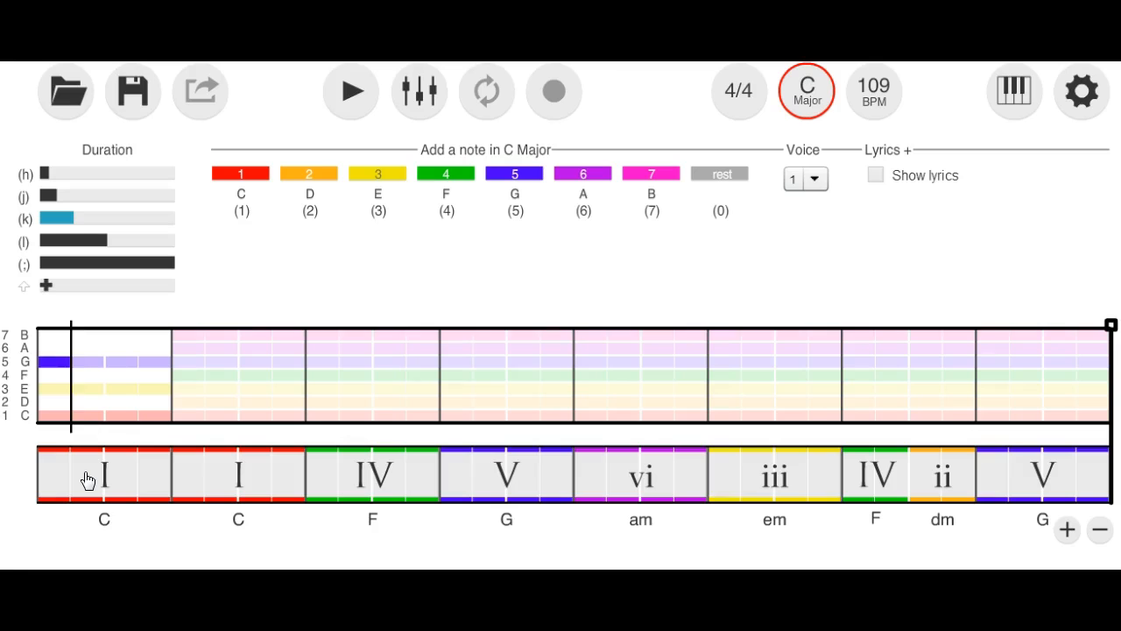
# Add one-beat E and C notes on the second and third beats of the first measure.
pyautogui.click(195, 290)
pyautogui.click(366, 181)
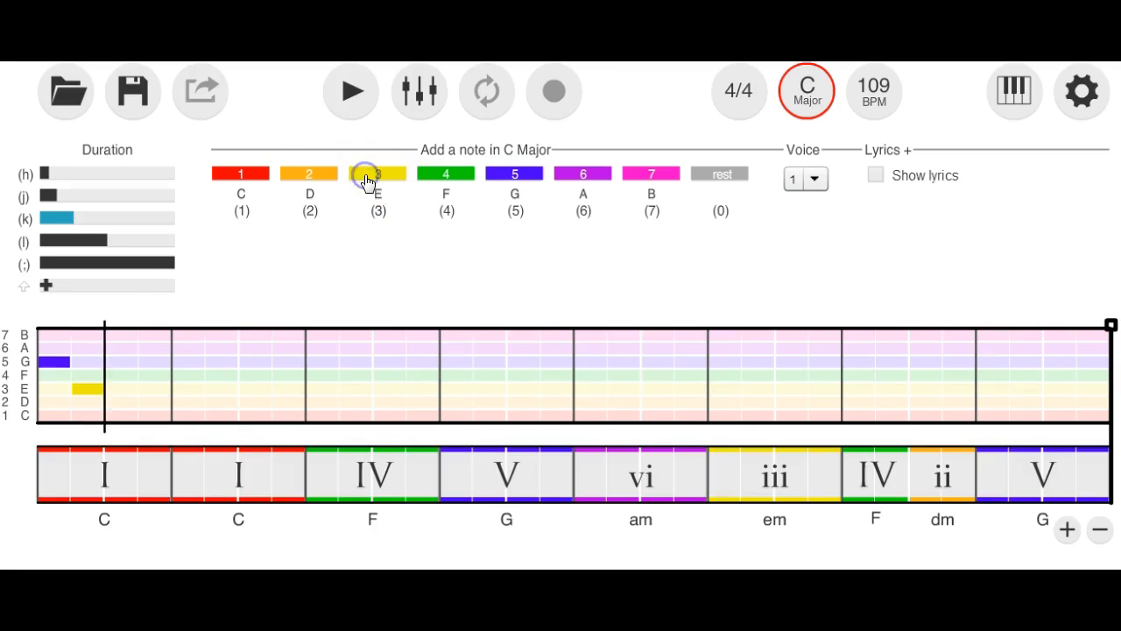
pyautogui.click(279, 276)
pyautogui.click(151, 468)
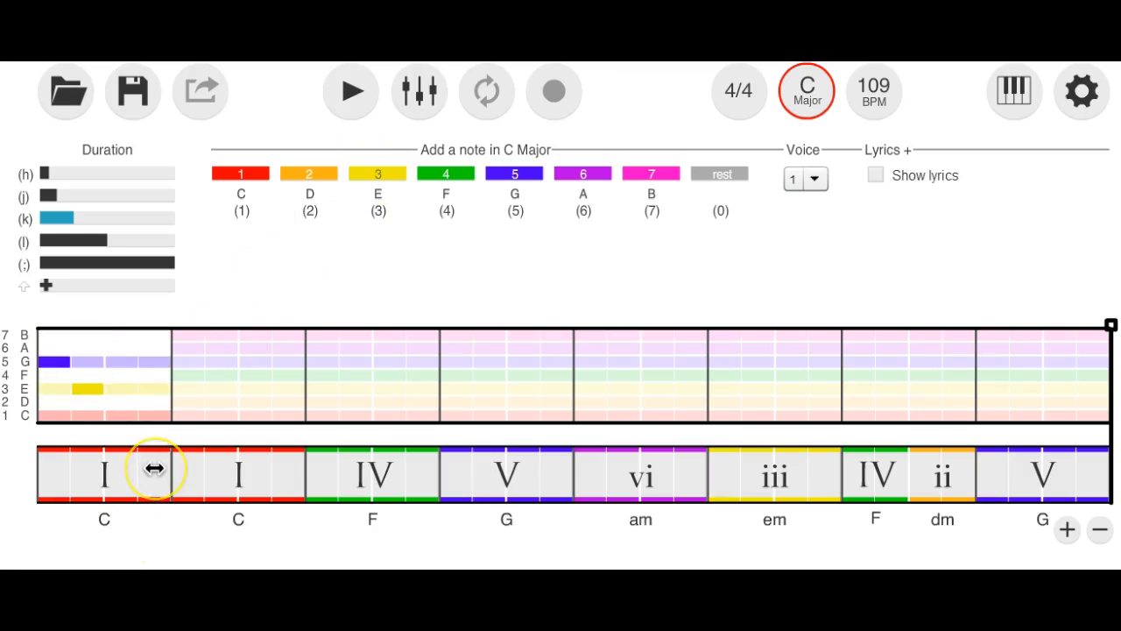
pyautogui.click(219, 225)
pyautogui.click(238, 174)
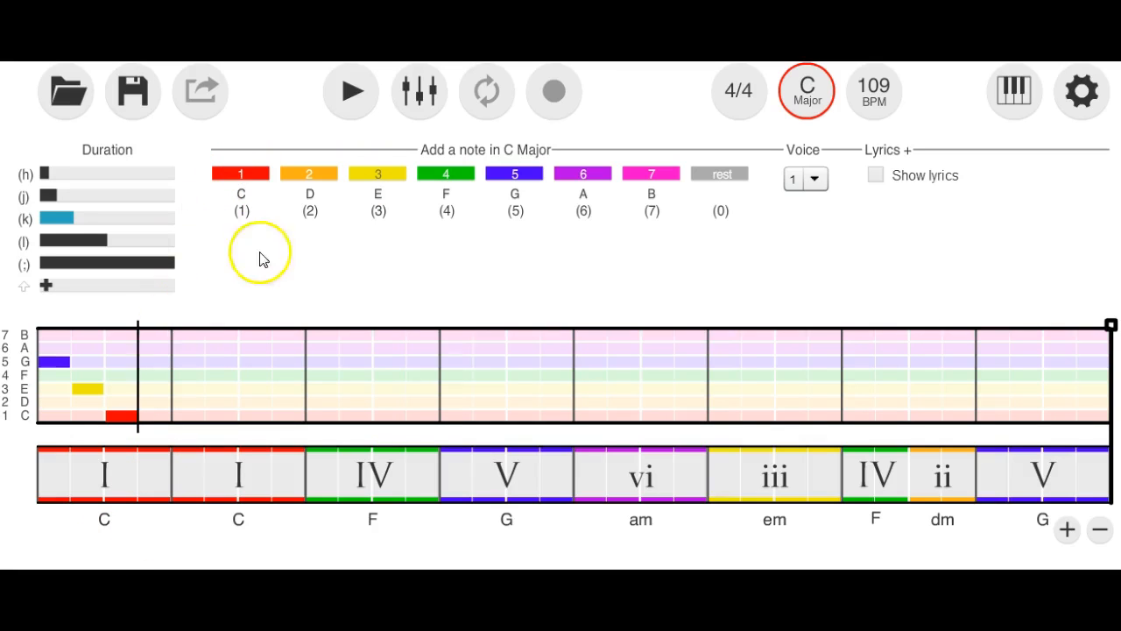
# Add a one-beat E note on the fourth beat of the first measure and play the melody back.
pyautogui.click(360, 182)
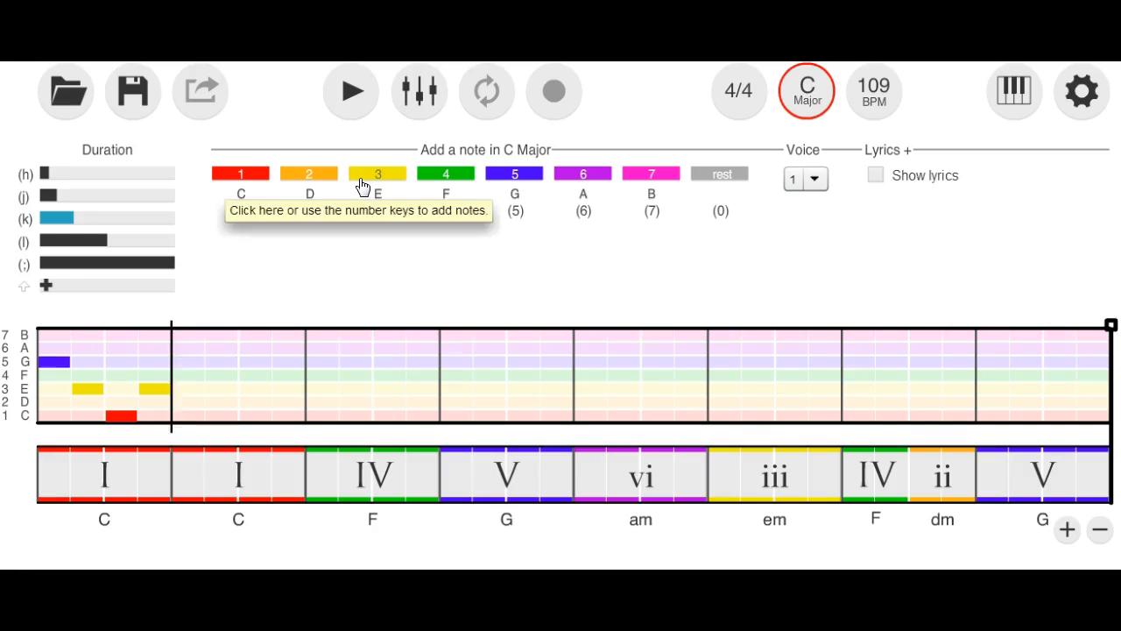
pyautogui.click(352, 93)
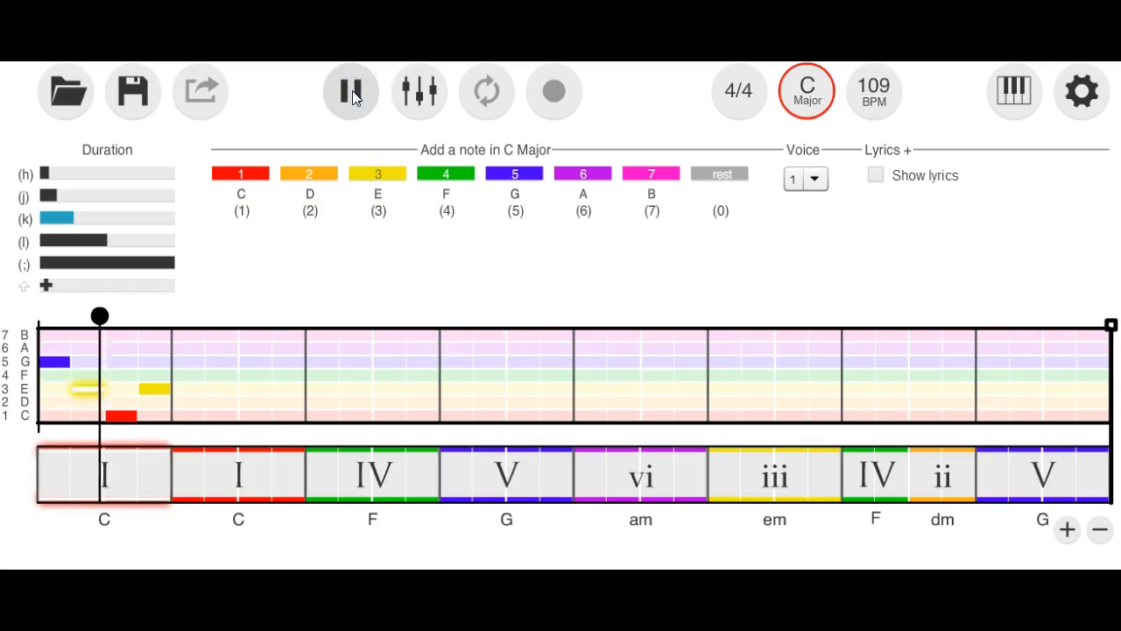
pyautogui.click(353, 97)
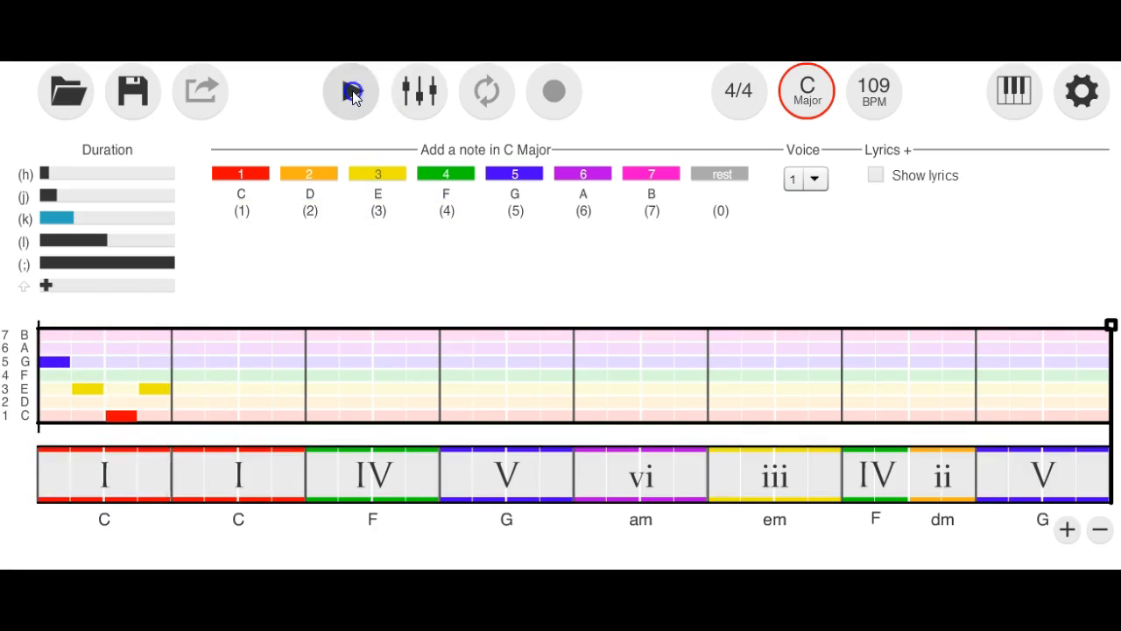
# Add one-beat G and F notes on the first and second beats of the second measure.
pyautogui.click(107, 460)
pyautogui.click(162, 385)
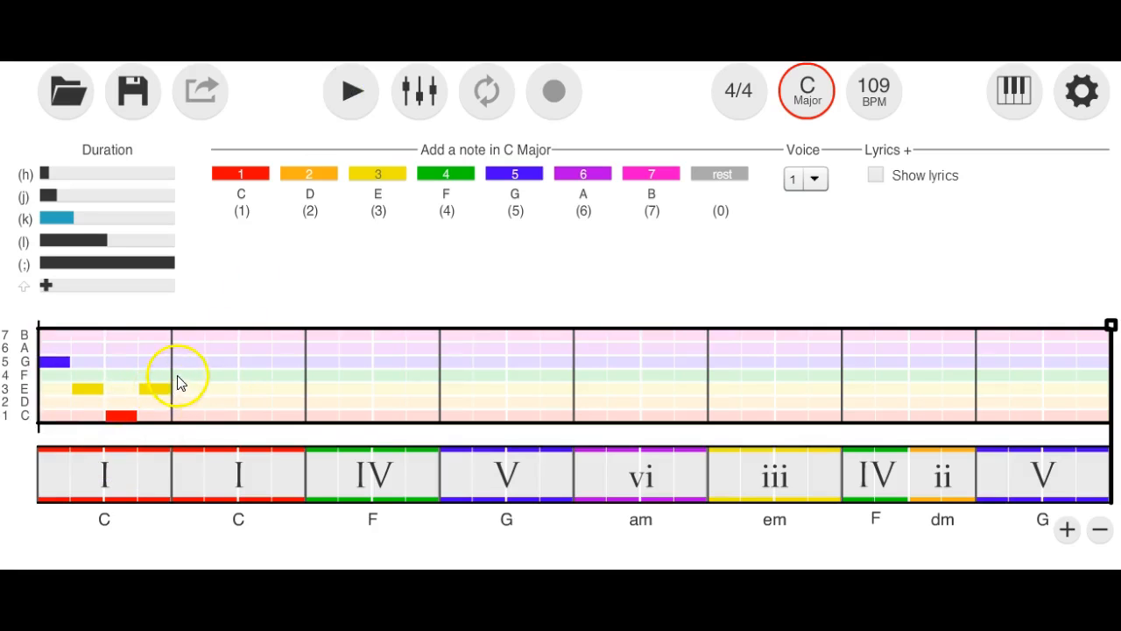
pyautogui.click(184, 371)
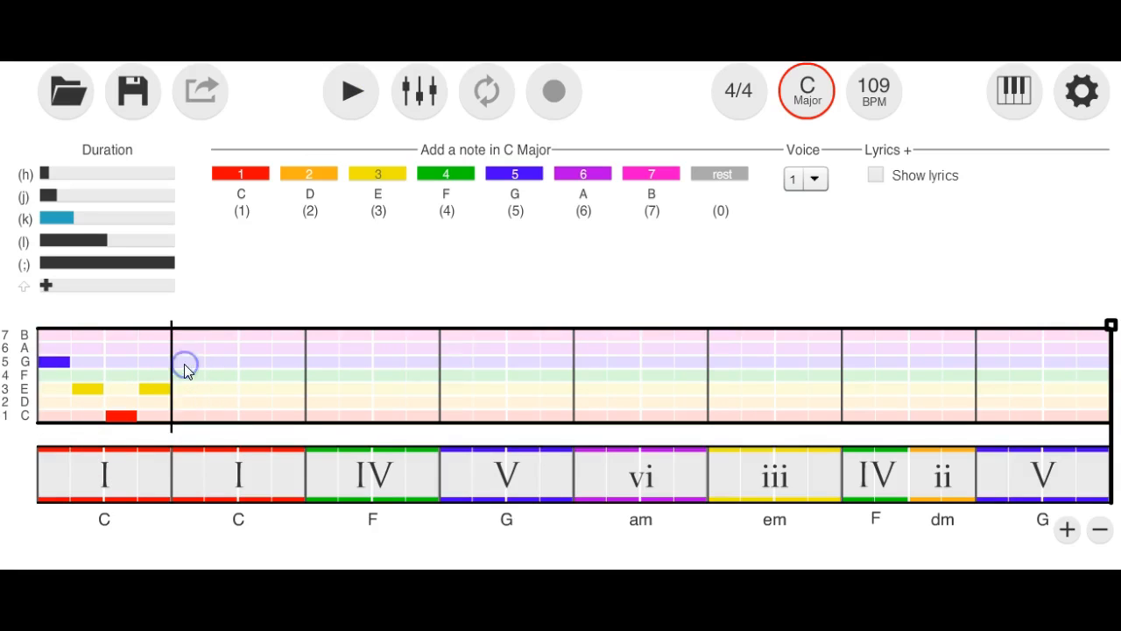
pyautogui.click(512, 184)
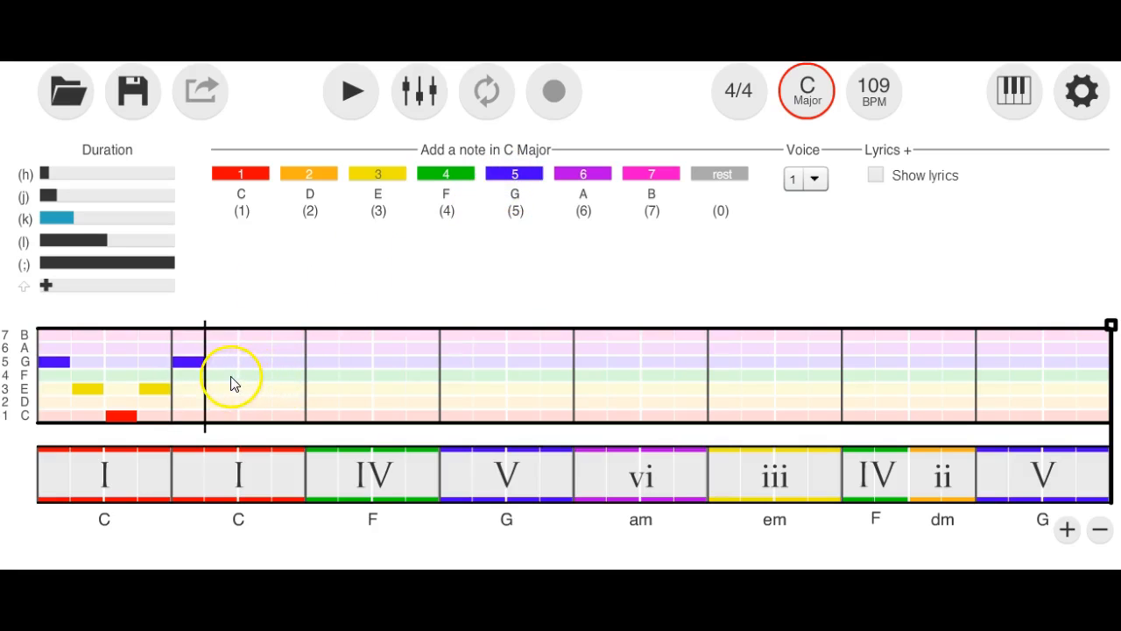
pyautogui.click(458, 184)
# Check the second measure's chord tones and add a one-beat E note on its third beat.
pyautogui.click(230, 469)
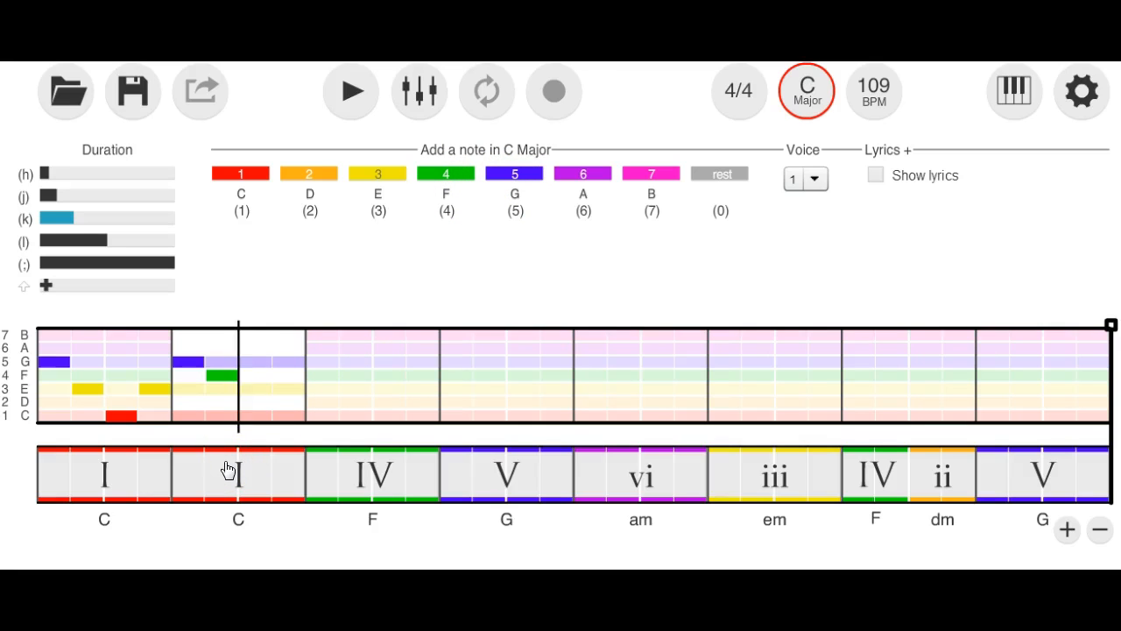
pyautogui.click(234, 473)
pyautogui.click(253, 426)
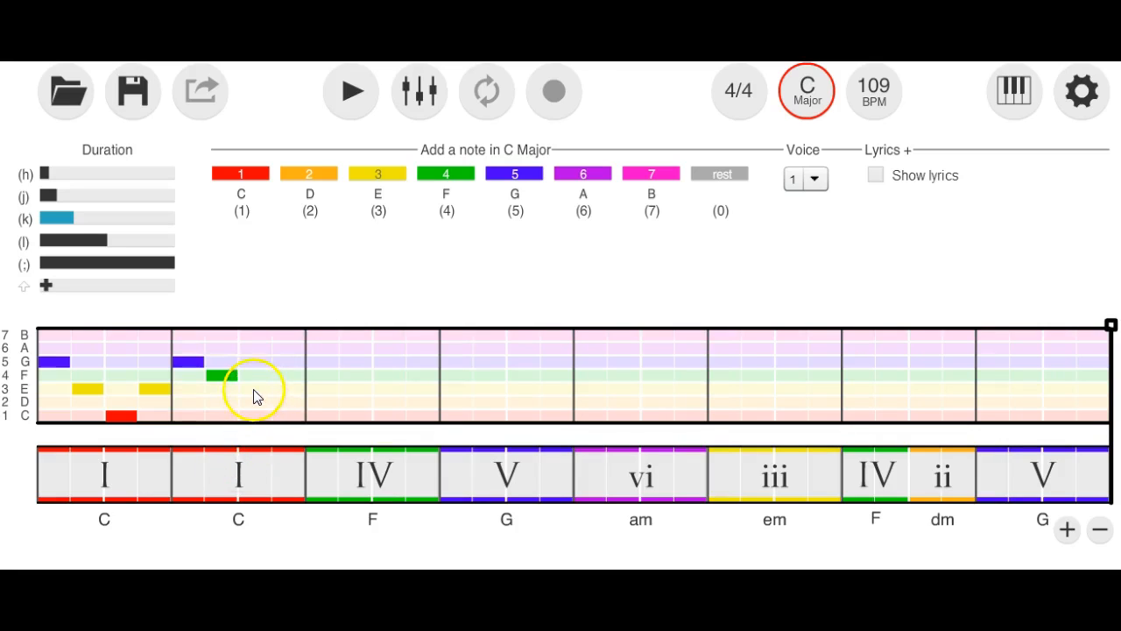
pyautogui.click(352, 282)
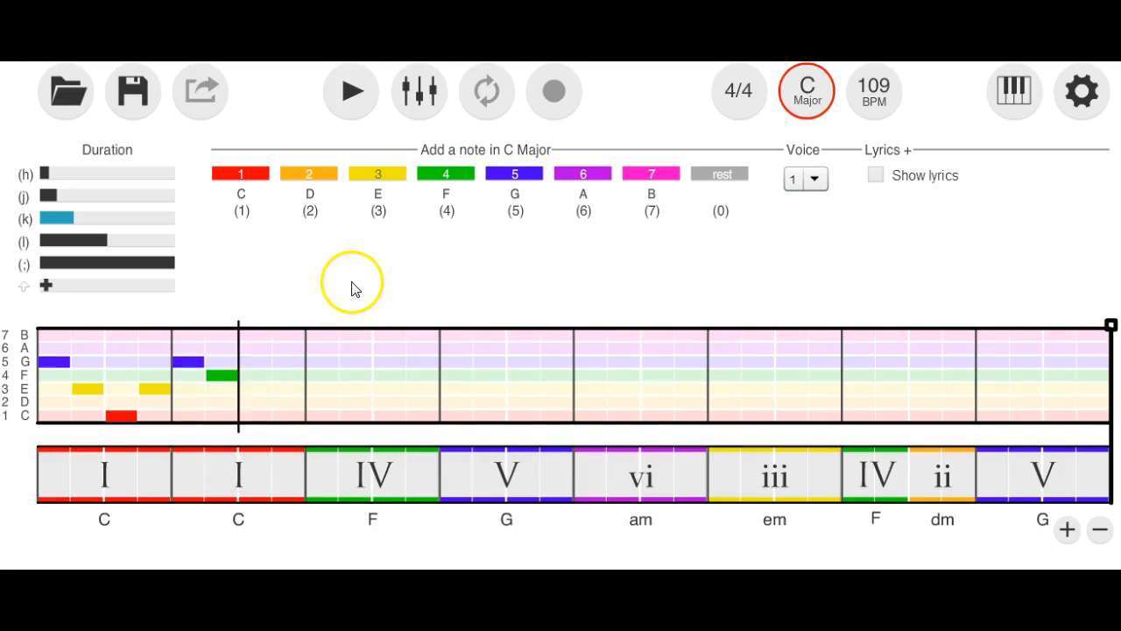
pyautogui.click(377, 175)
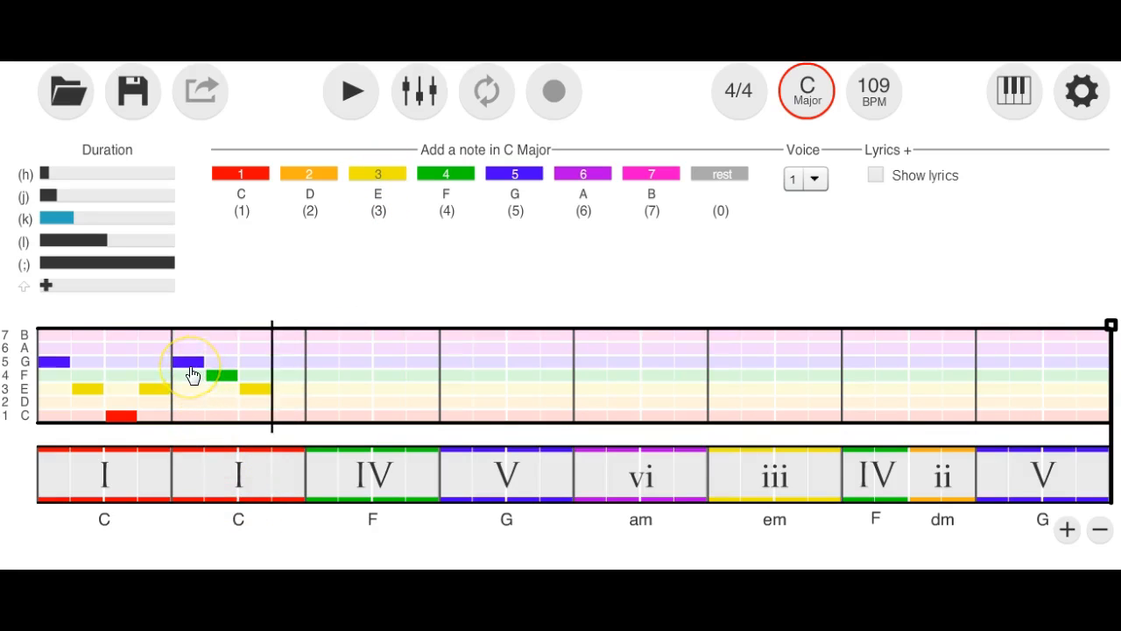
# Review the descending notes of the second measure and add a one-beat D note on its fourth beat.
pyautogui.click(219, 378)
pyautogui.click(251, 390)
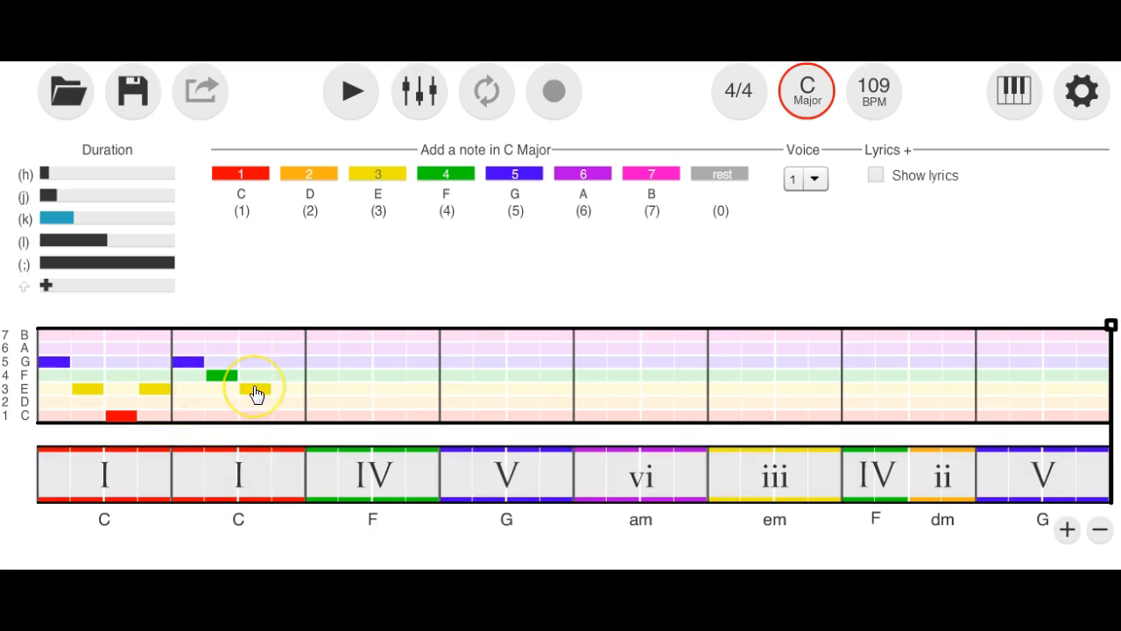
pyautogui.click(197, 361)
pyautogui.click(259, 394)
pyautogui.click(230, 396)
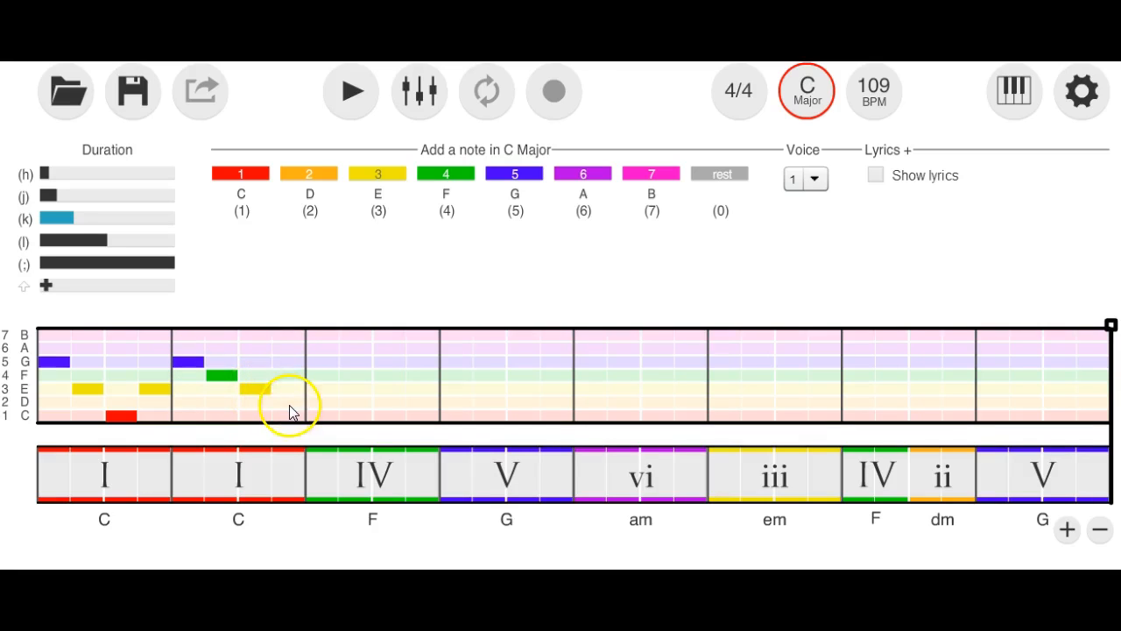
pyautogui.click(323, 181)
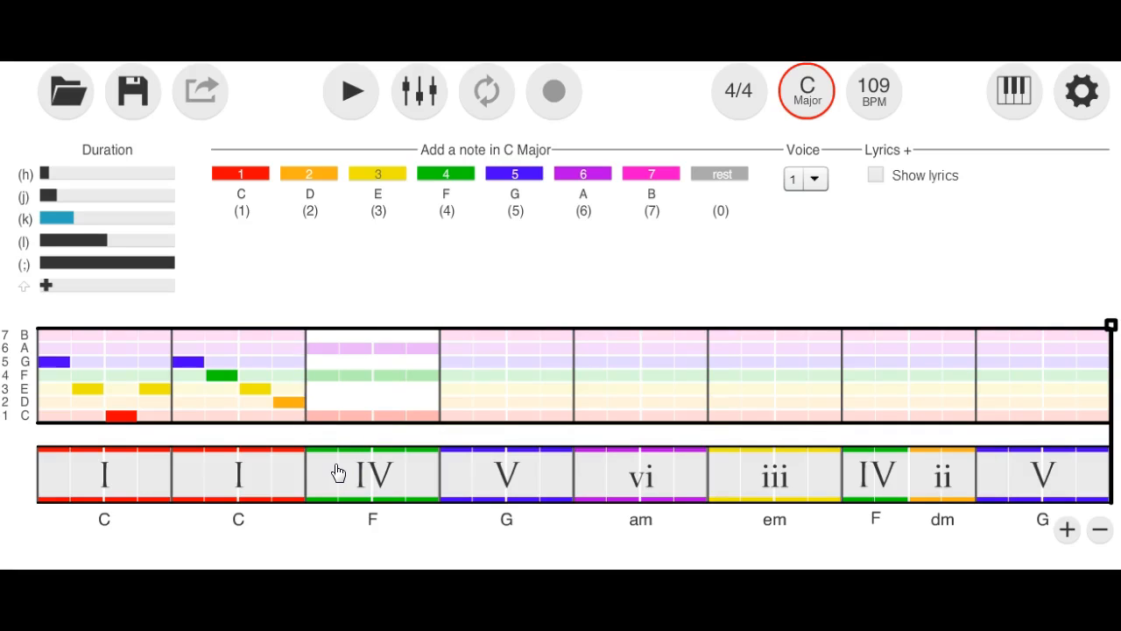
# Set the duration to two beats and add a C note at the start of the third measure.
pyautogui.click(316, 418)
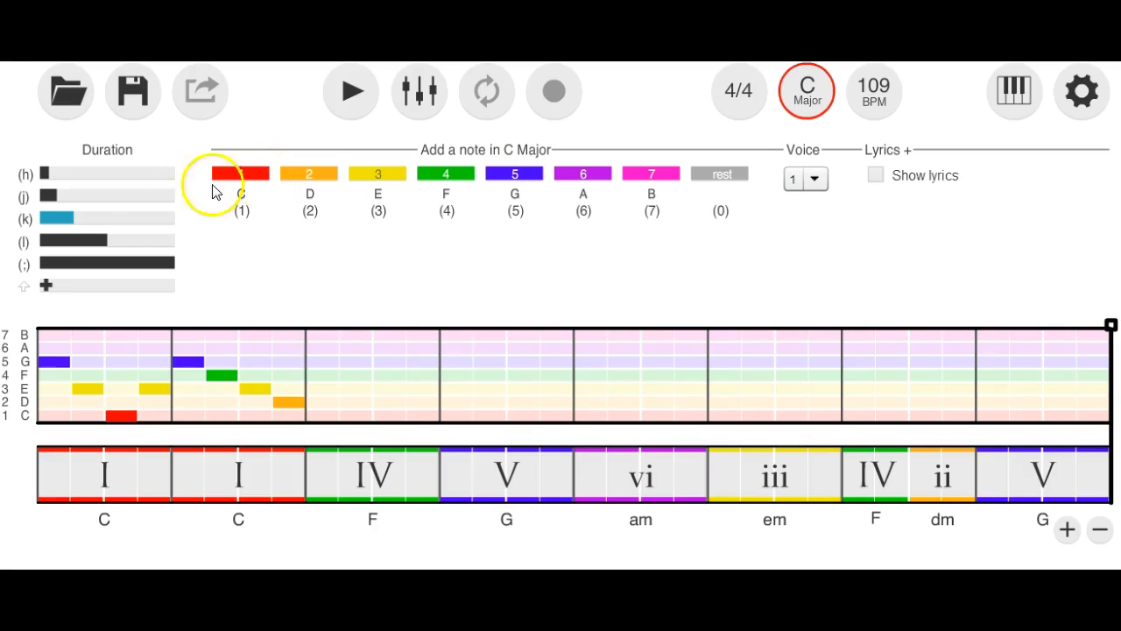
pyautogui.click(98, 241)
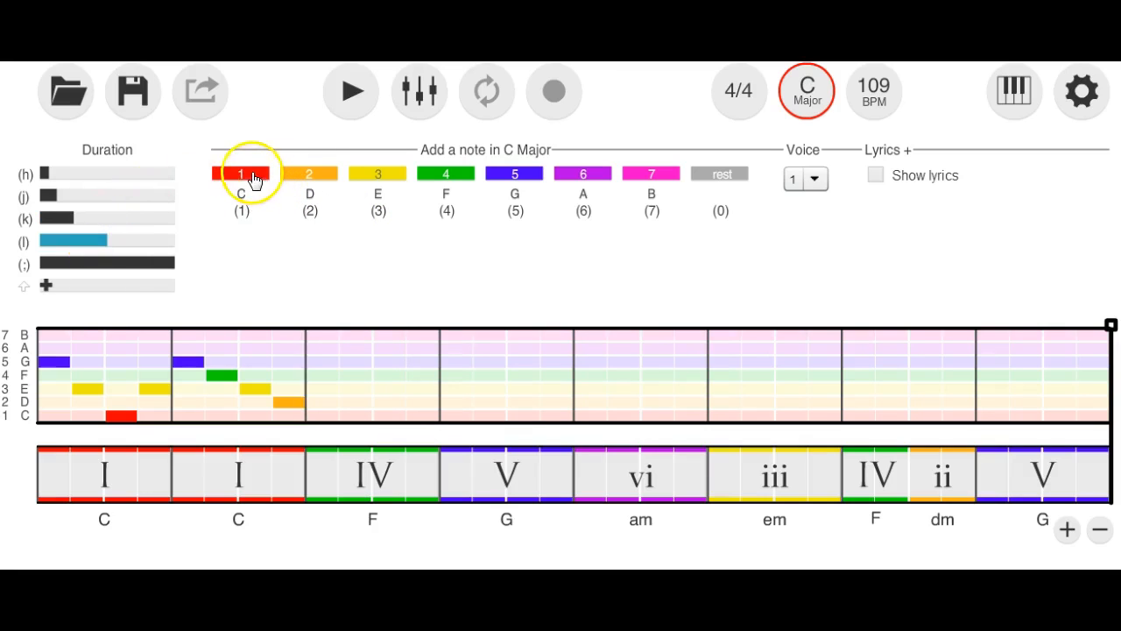
pyautogui.click(253, 180)
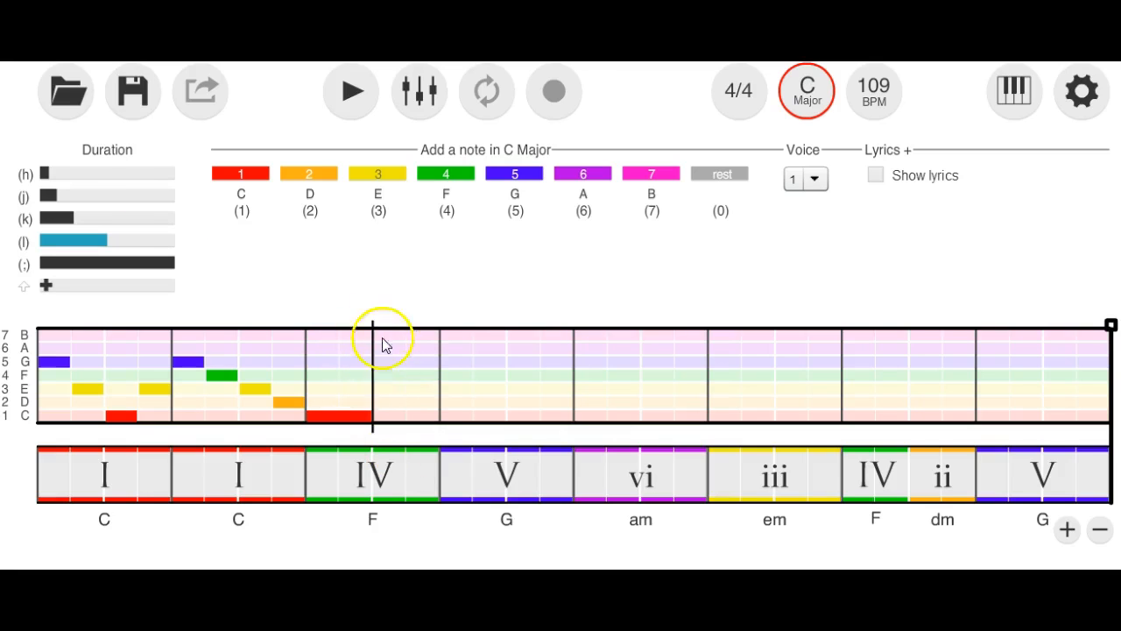
# Set the duration to one beat and add A and G notes on the third measure's last two beats.
pyautogui.click(55, 217)
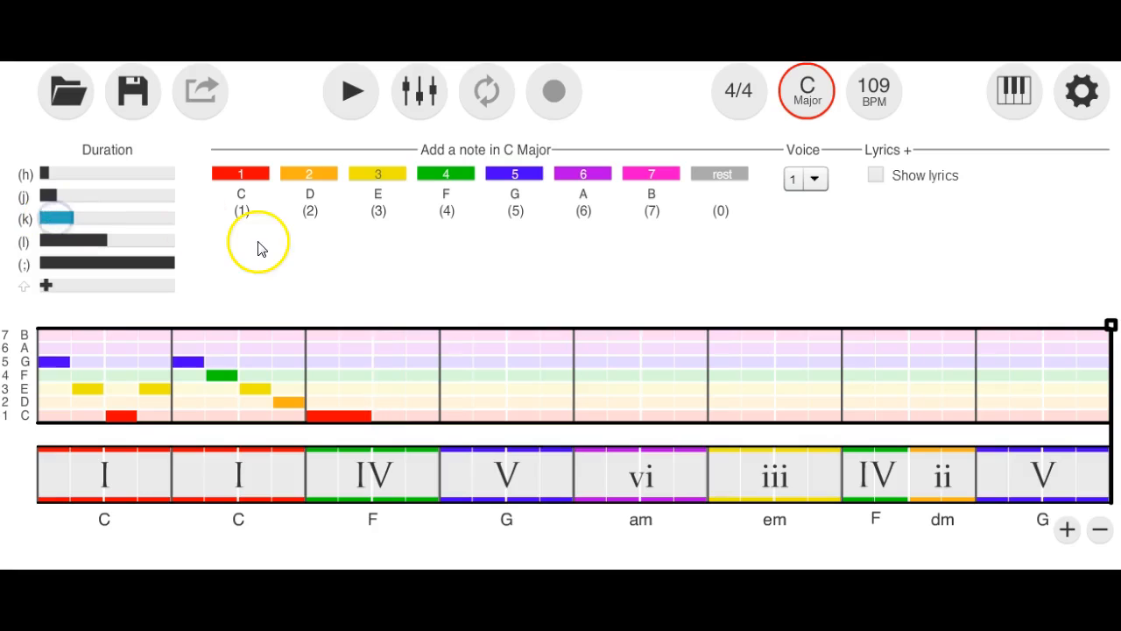
pyautogui.click(578, 176)
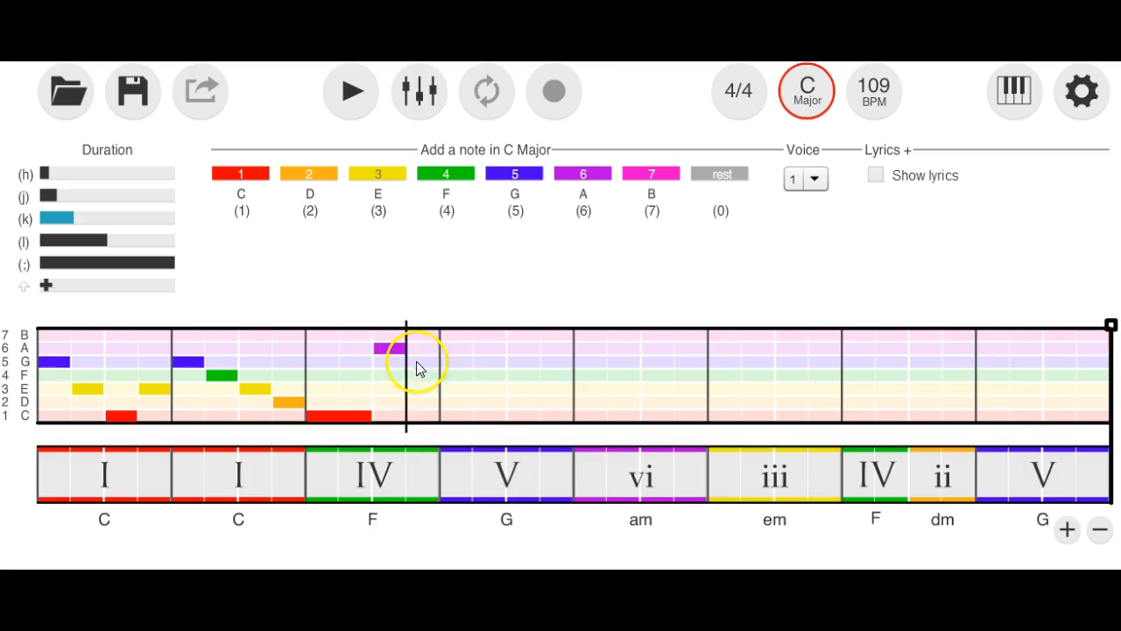
pyautogui.moveTo(402, 462)
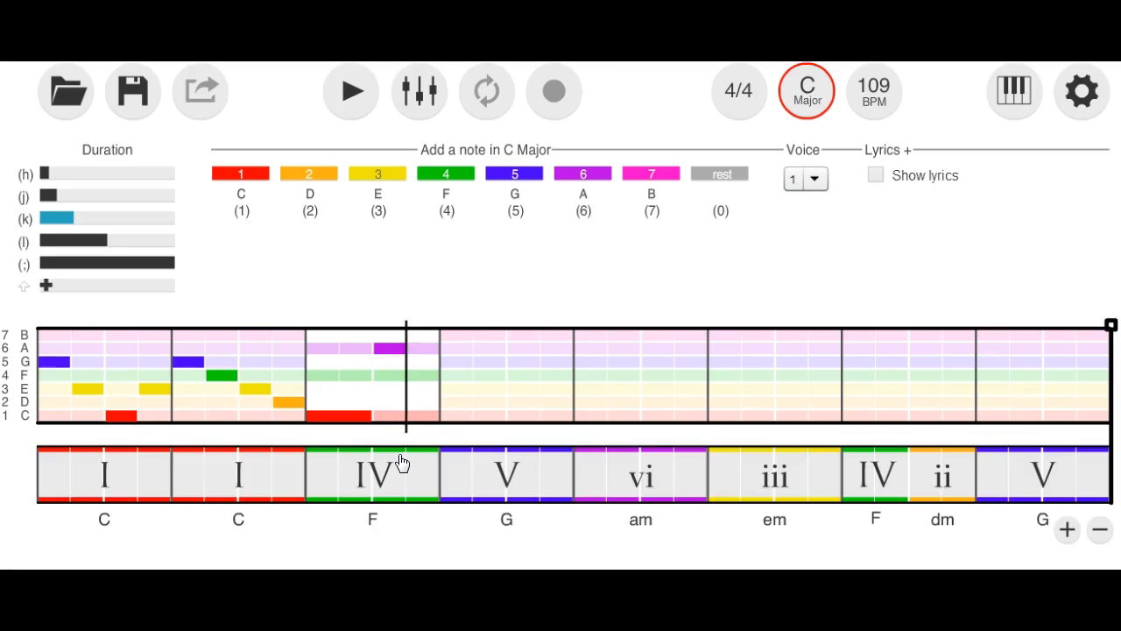
pyautogui.click(559, 191)
pyautogui.click(525, 179)
# Examine the chord tones of the fourth measure's V chord against the melody notes leading into it.
pyautogui.moveTo(549, 486)
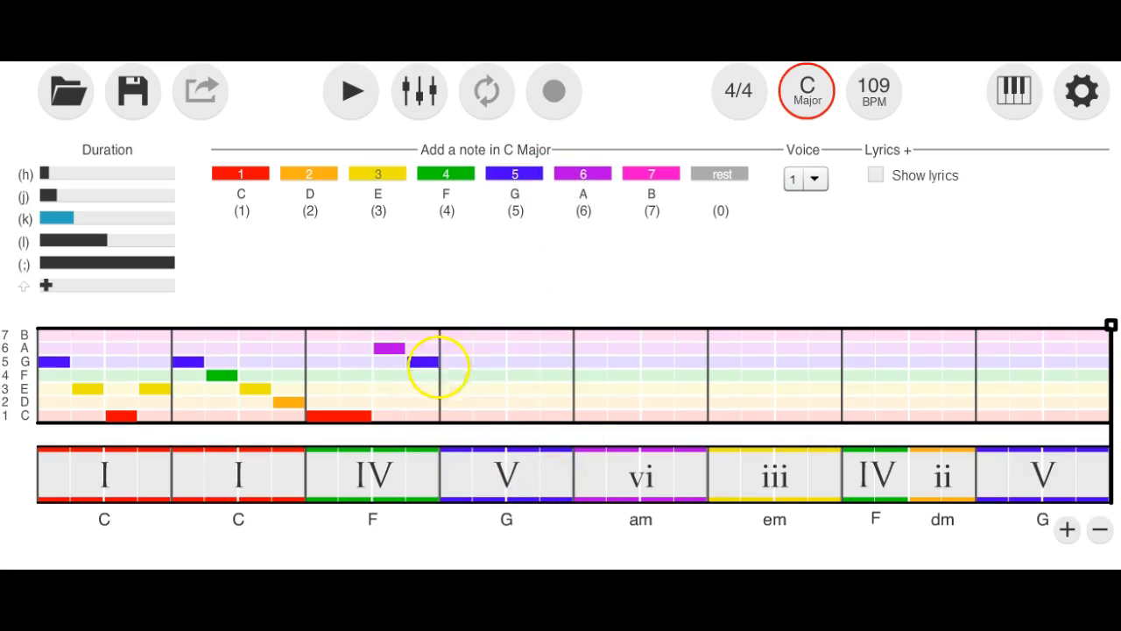
pyautogui.moveTo(497, 470)
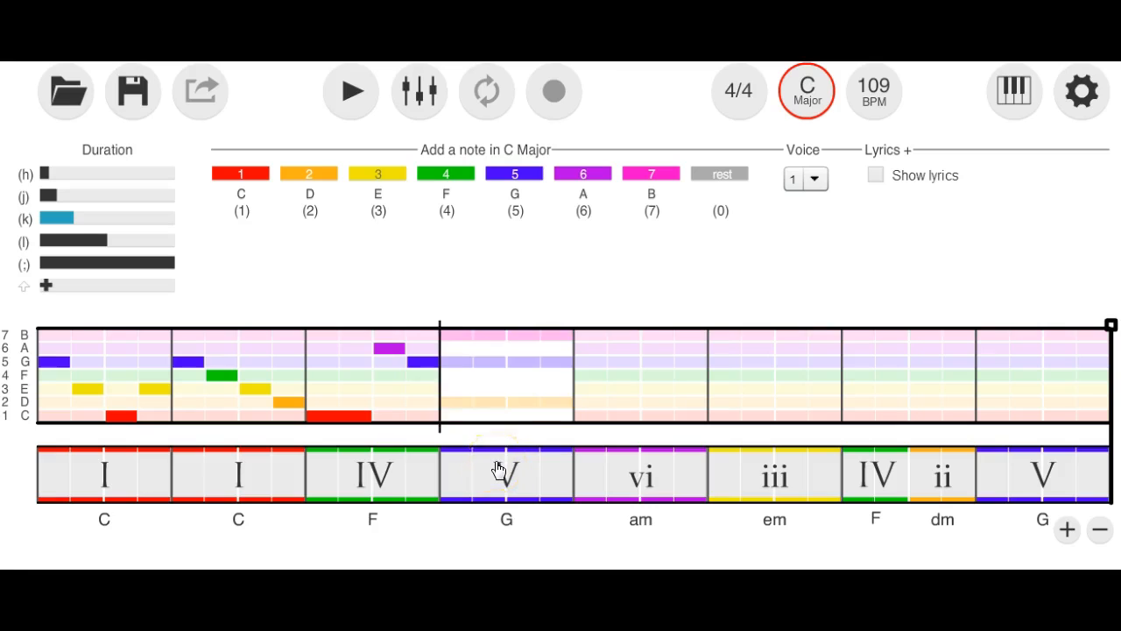
pyautogui.click(488, 471)
pyautogui.click(456, 357)
pyautogui.click(510, 477)
pyautogui.click(488, 469)
pyautogui.click(465, 382)
pyautogui.click(473, 474)
pyautogui.click(464, 375)
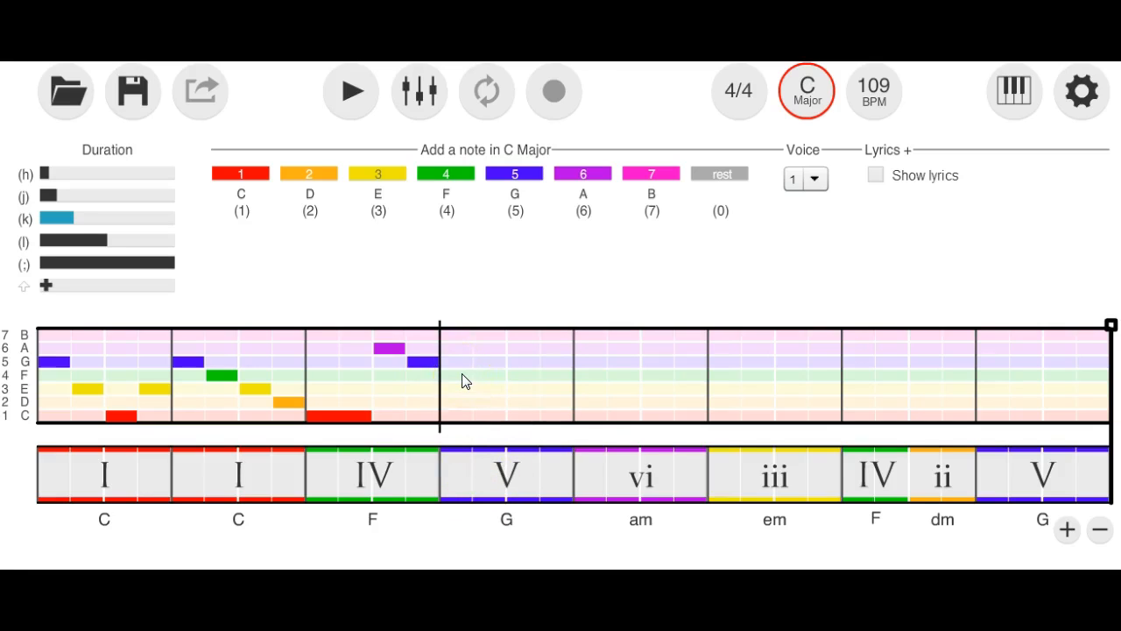
pyautogui.click(474, 464)
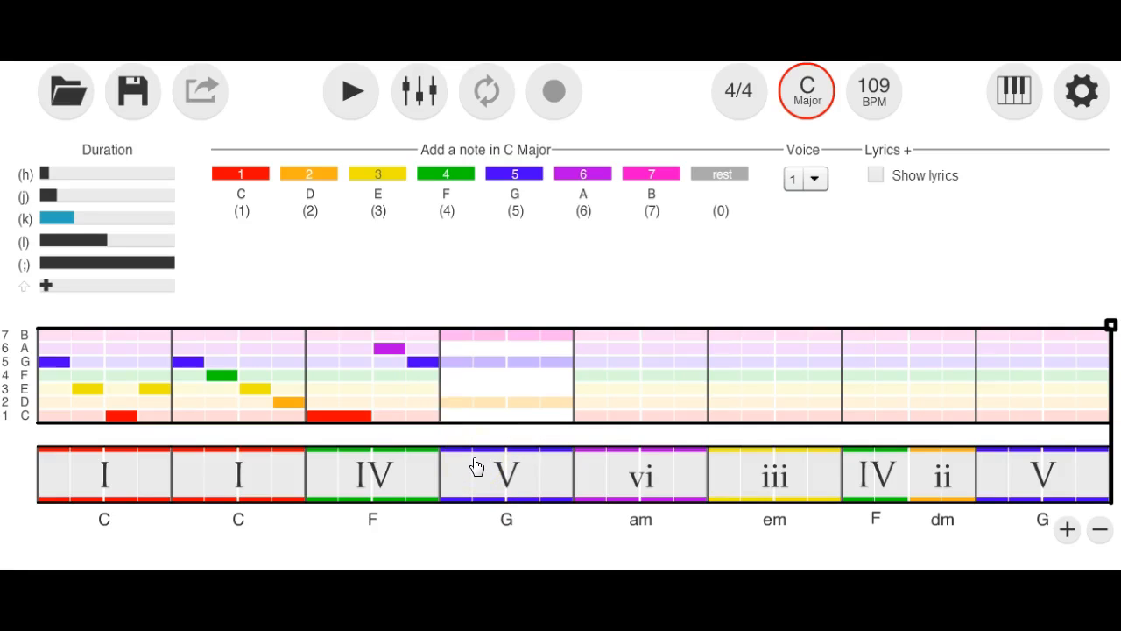
pyautogui.click(463, 375)
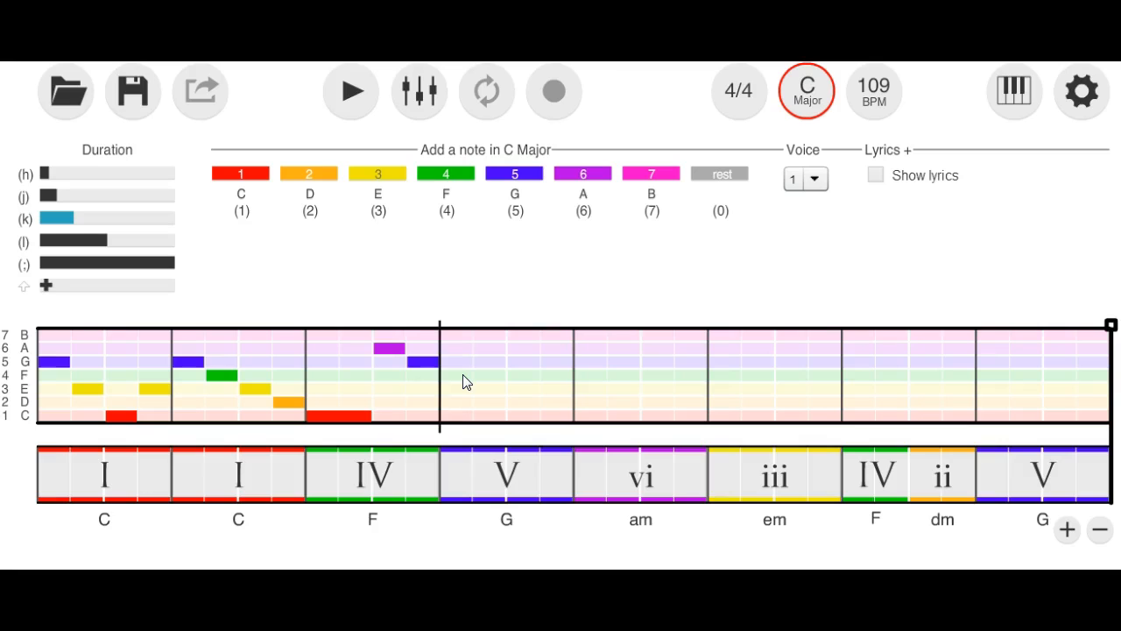
pyautogui.click(430, 377)
pyautogui.click(401, 341)
# Add an F note at the start of the fourth measure and shorten it to half a beat.
pyautogui.click(447, 377)
pyautogui.click(446, 174)
pyautogui.click(448, 182)
pyautogui.click(498, 360)
pyautogui.click(466, 370)
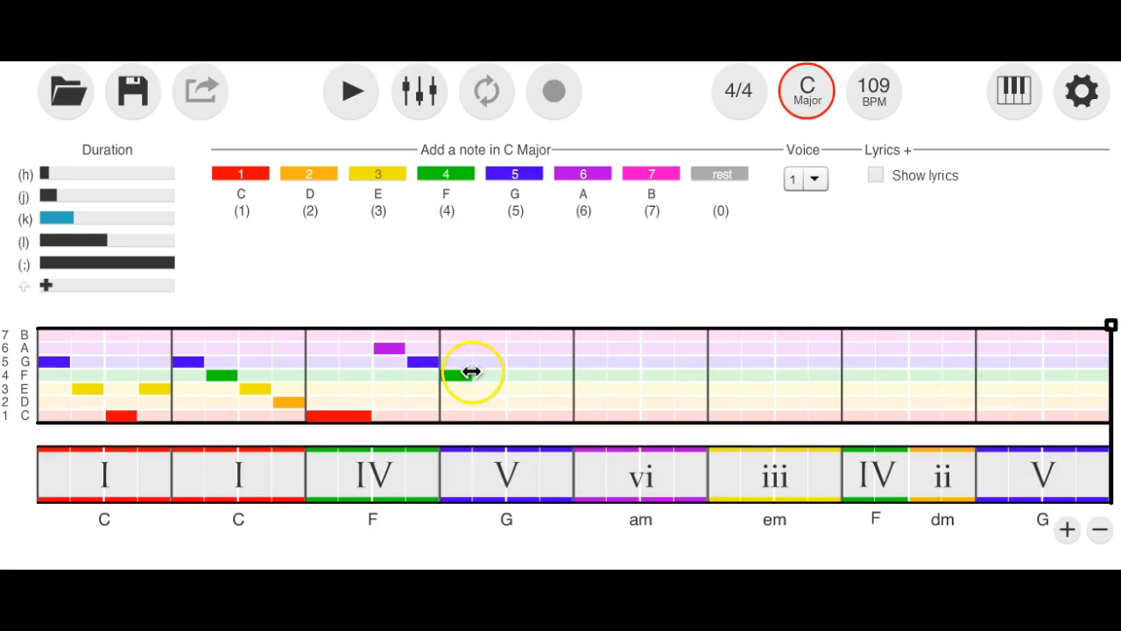
pyautogui.moveTo(470, 371); pyautogui.dragTo(456, 372)
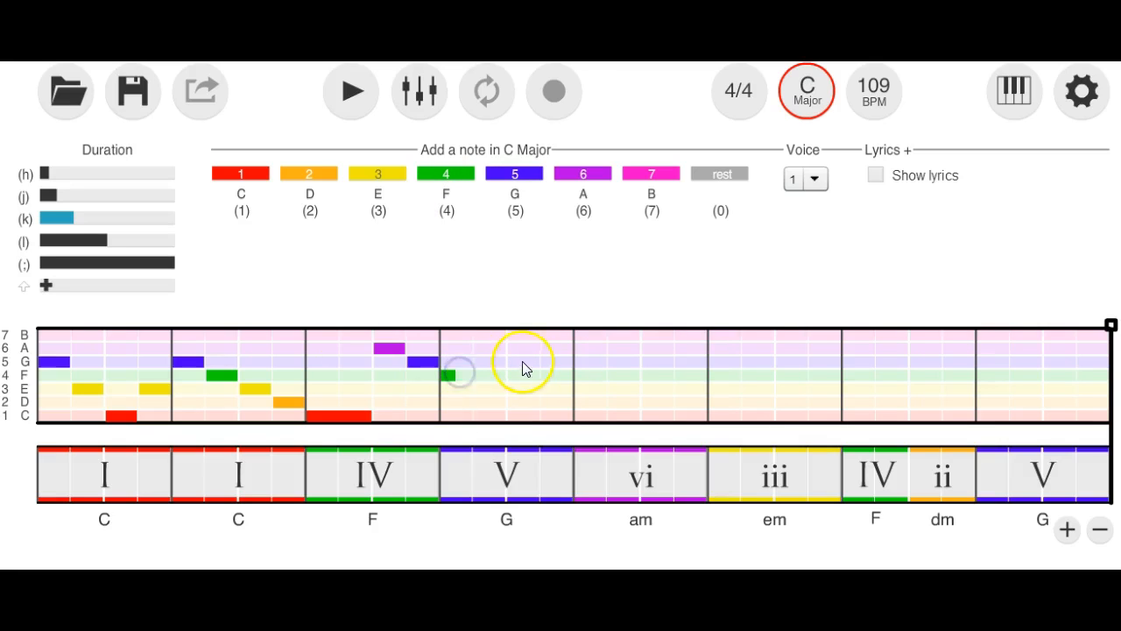
# Set the duration to half a beat and add E and D notes right after the fourth measure's F.
pyautogui.click(46, 196)
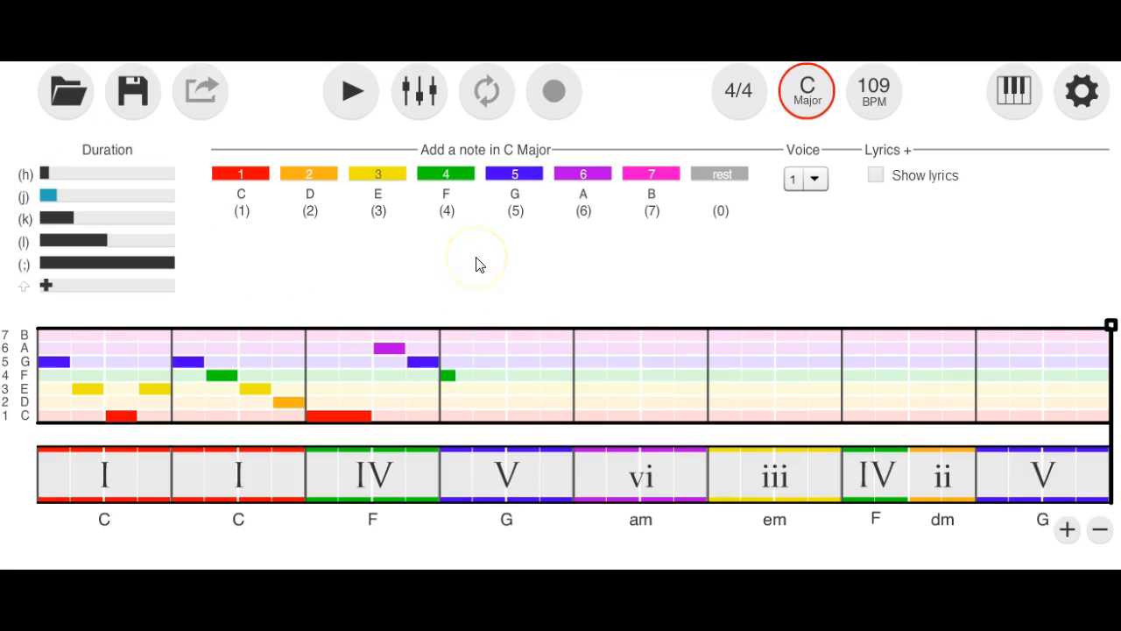
pyautogui.click(376, 185)
pyautogui.click(450, 217)
pyautogui.click(527, 276)
pyautogui.click(322, 182)
pyautogui.click(321, 181)
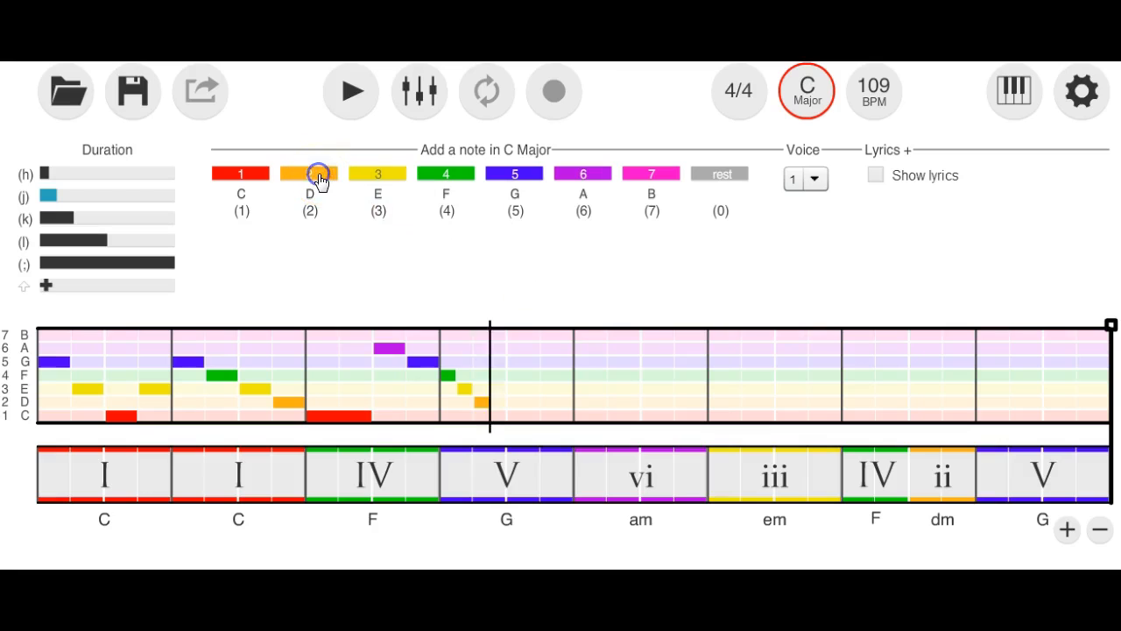
# Check the V chord's tones and lengthen the fourth measure's D note to one beat.
pyautogui.click(544, 476)
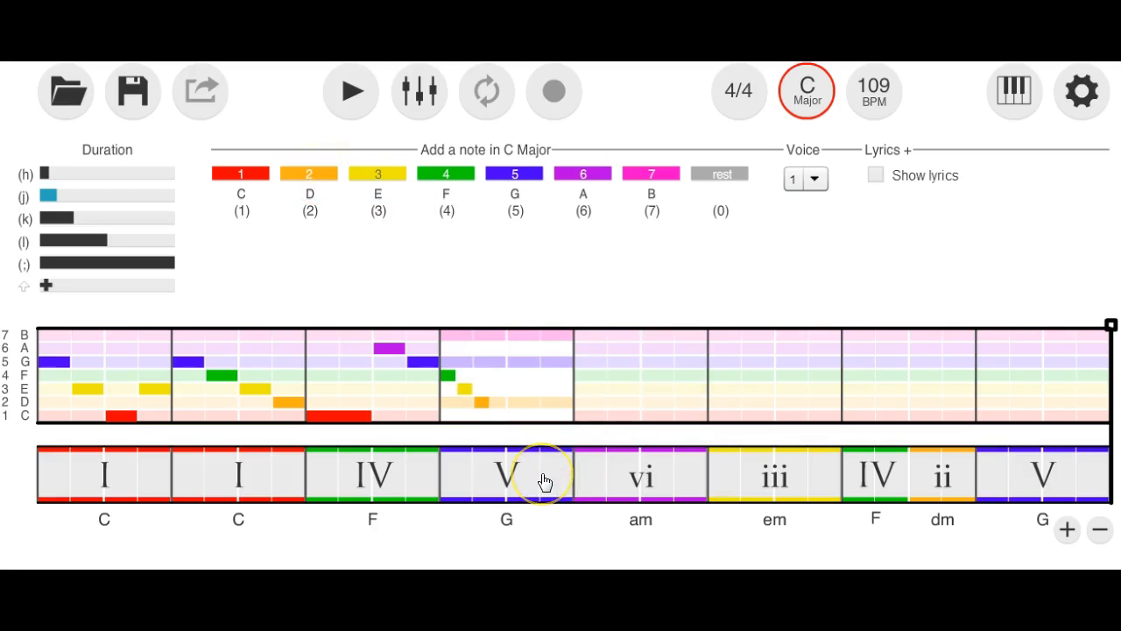
pyautogui.click(492, 405)
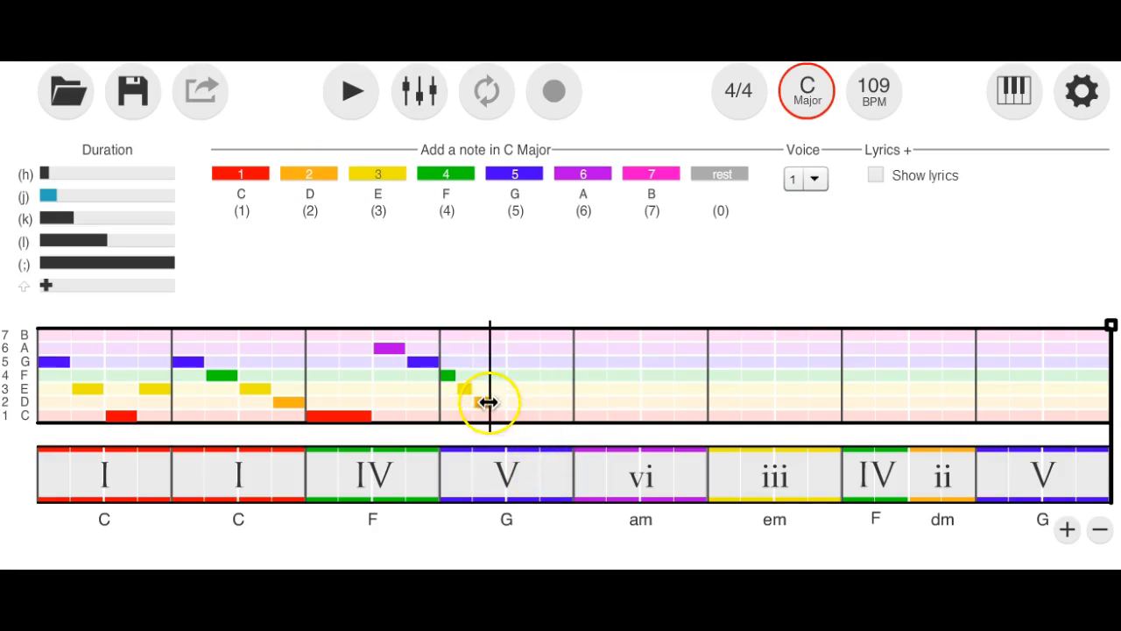
pyautogui.click(546, 471)
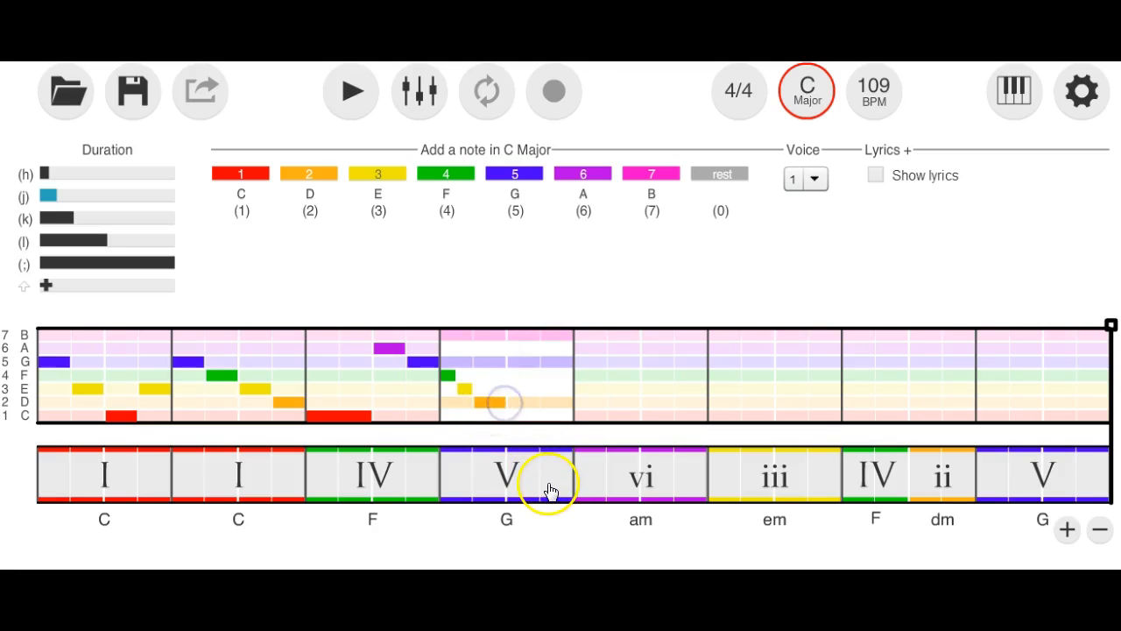
pyautogui.click(457, 396)
pyautogui.click(491, 406)
pyautogui.click(450, 365)
pyautogui.click(490, 402)
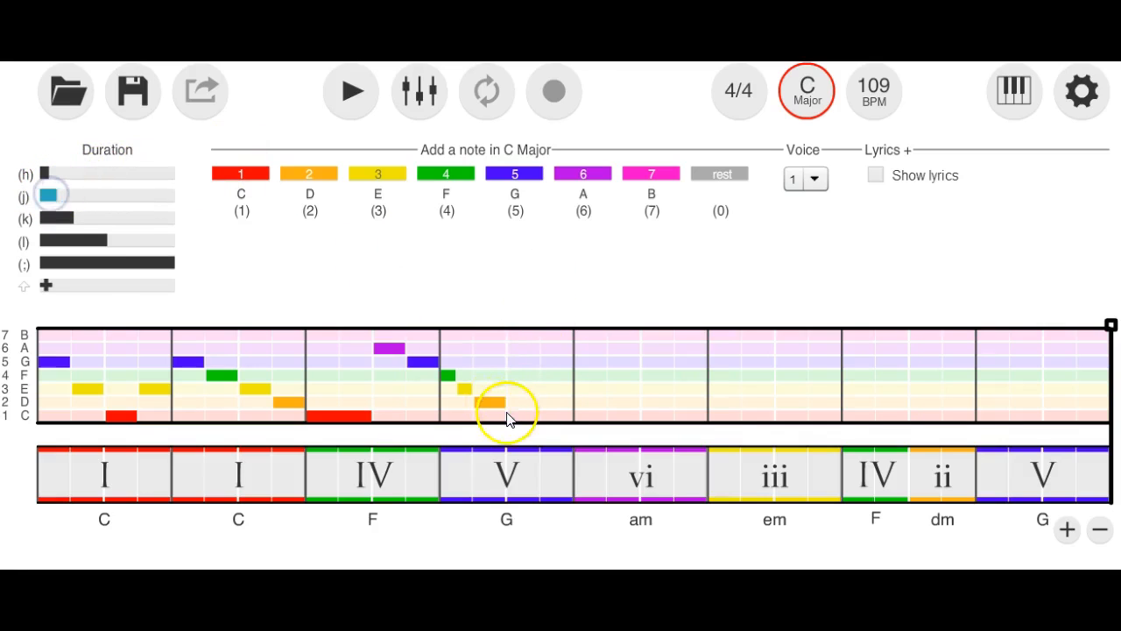
# Add half-beat B, A and G notes in sequence from the third beat of the fourth measure.
pyautogui.click(544, 464)
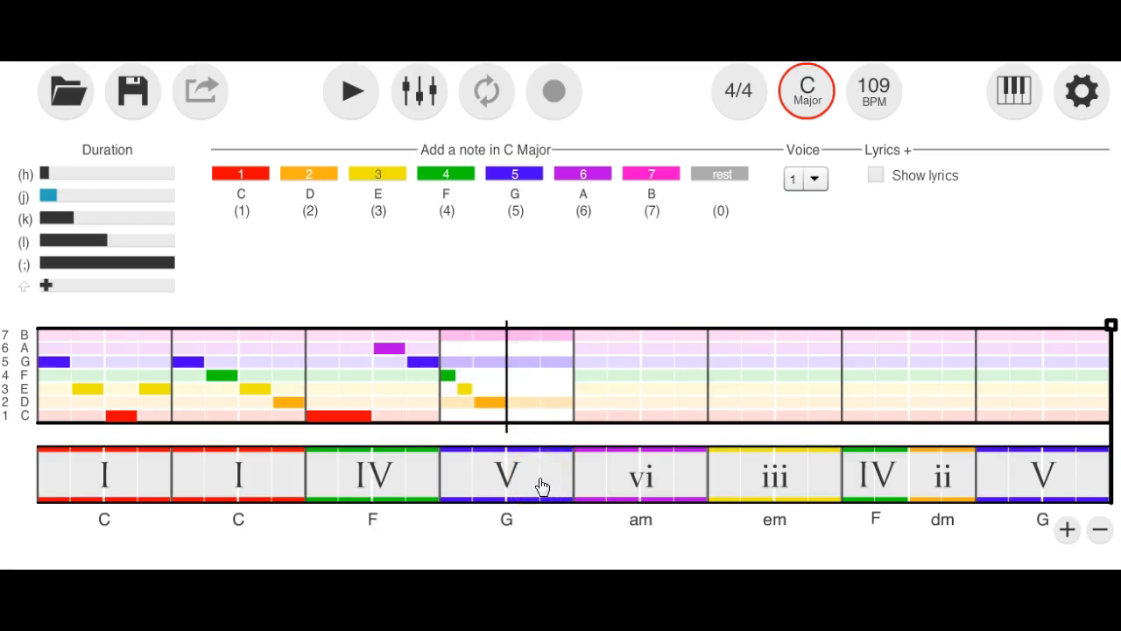
pyautogui.click(495, 331)
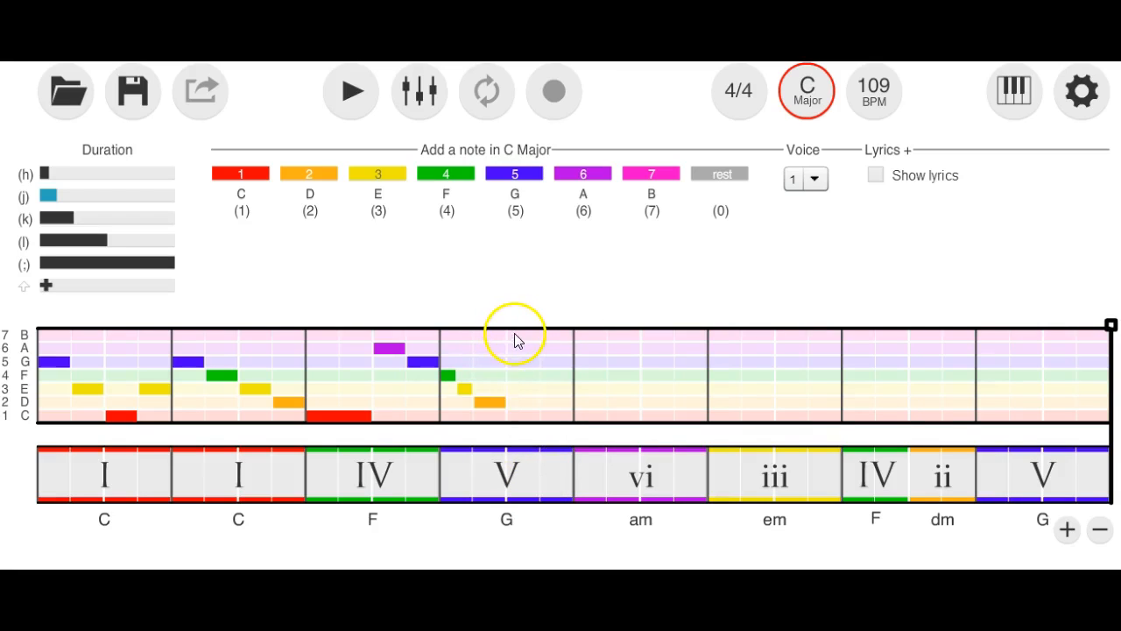
pyautogui.click(645, 177)
pyautogui.click(604, 180)
pyautogui.click(536, 179)
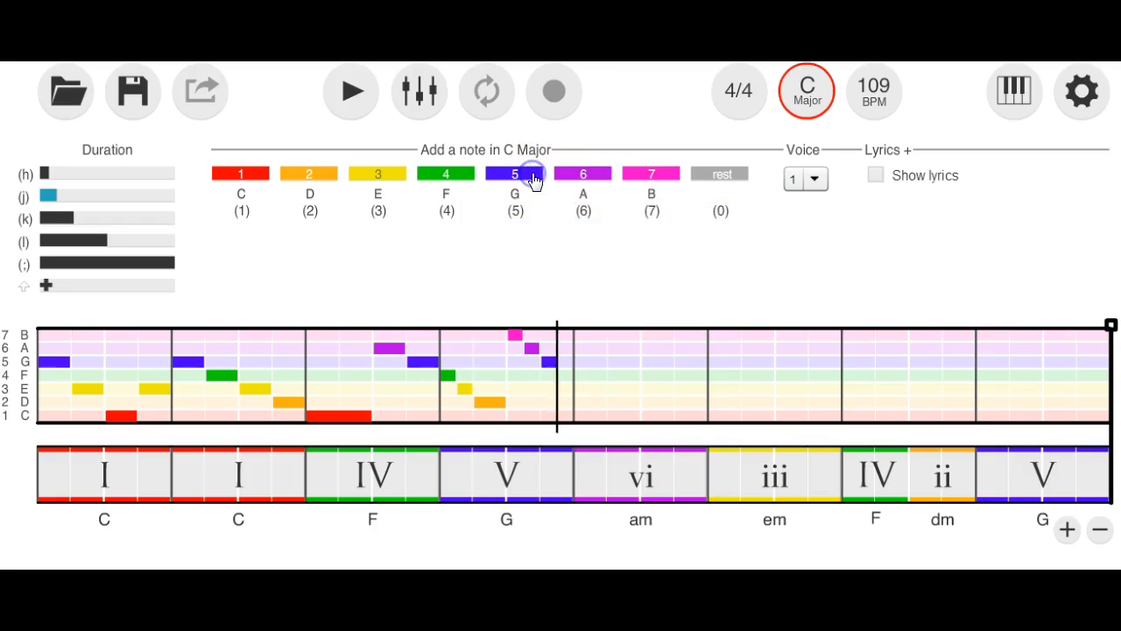
# Add a half-beat F at the end of the fourth measure and play the melody from the beginning.
pyautogui.click(458, 180)
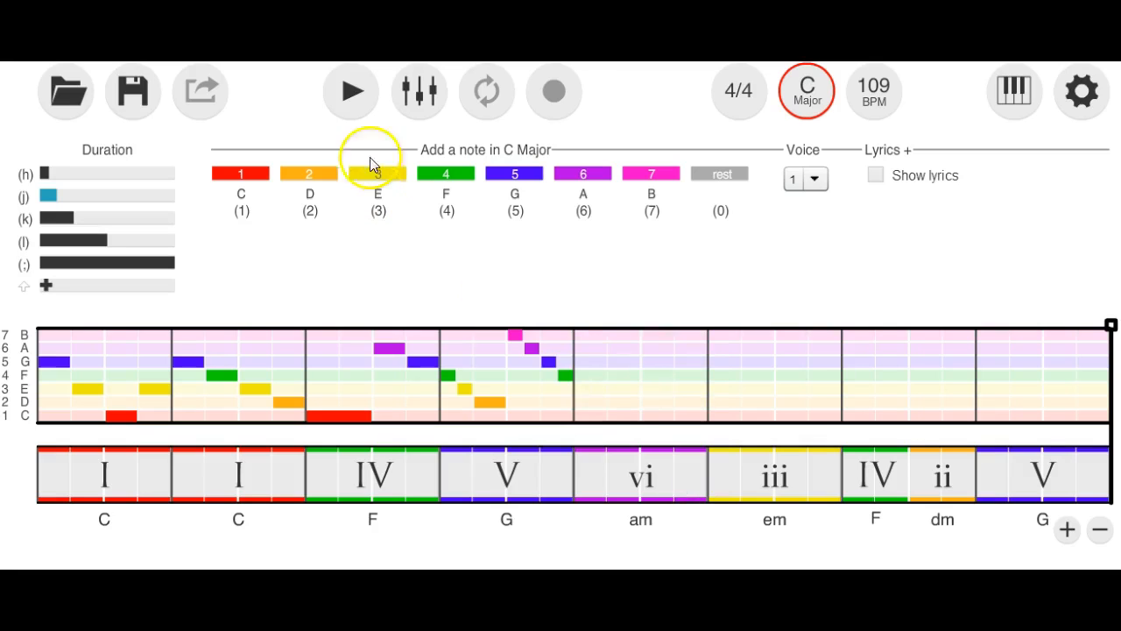
pyautogui.click(43, 396)
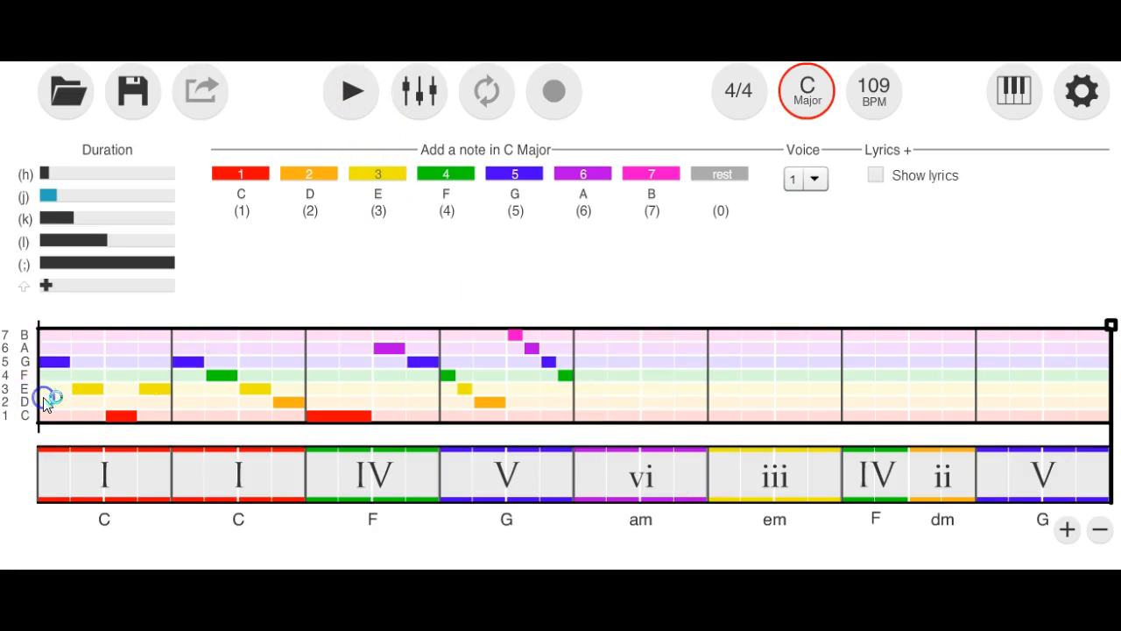
pyautogui.click(361, 106)
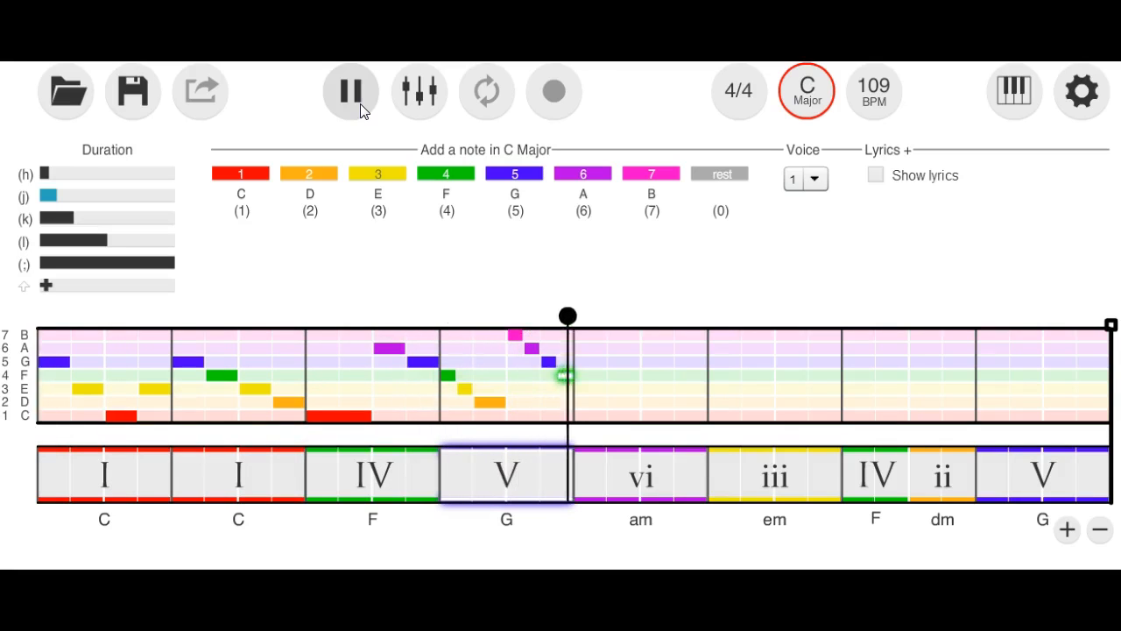
pyautogui.click(360, 103)
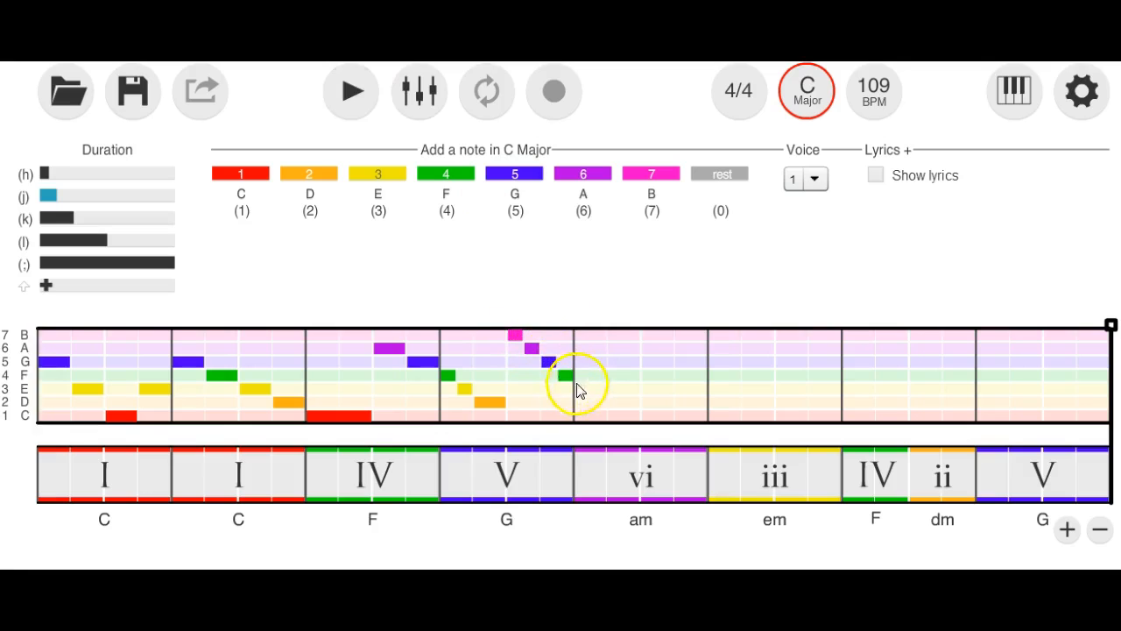
# Add a two-beat E at the start of the fifth measure and check the vi chord's tones.
pyautogui.click(63, 242)
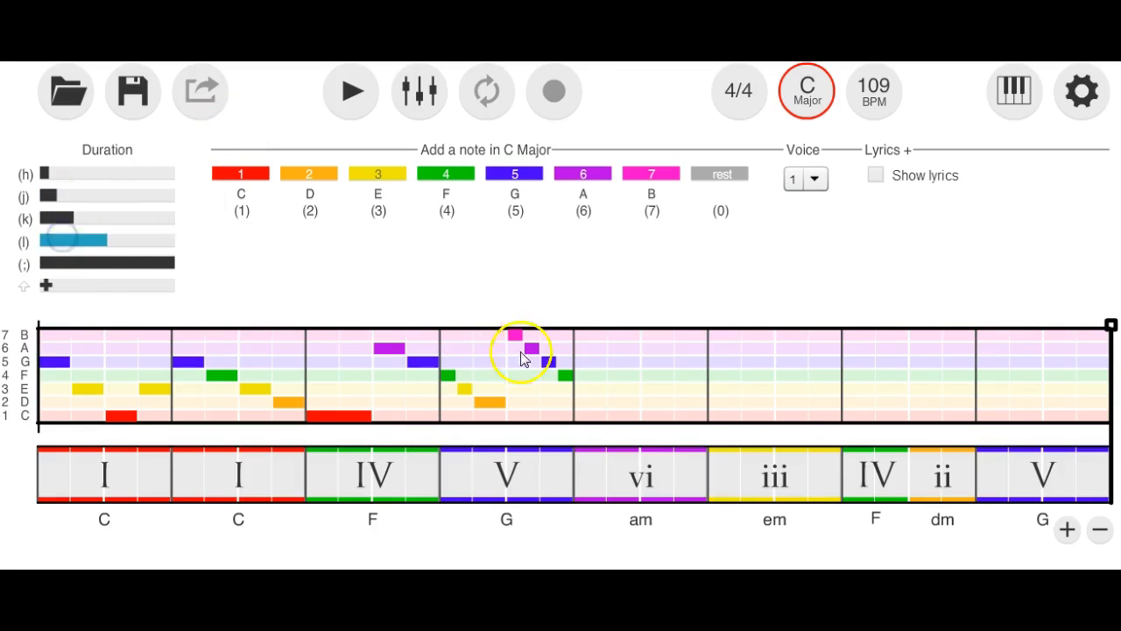
pyautogui.click(585, 394)
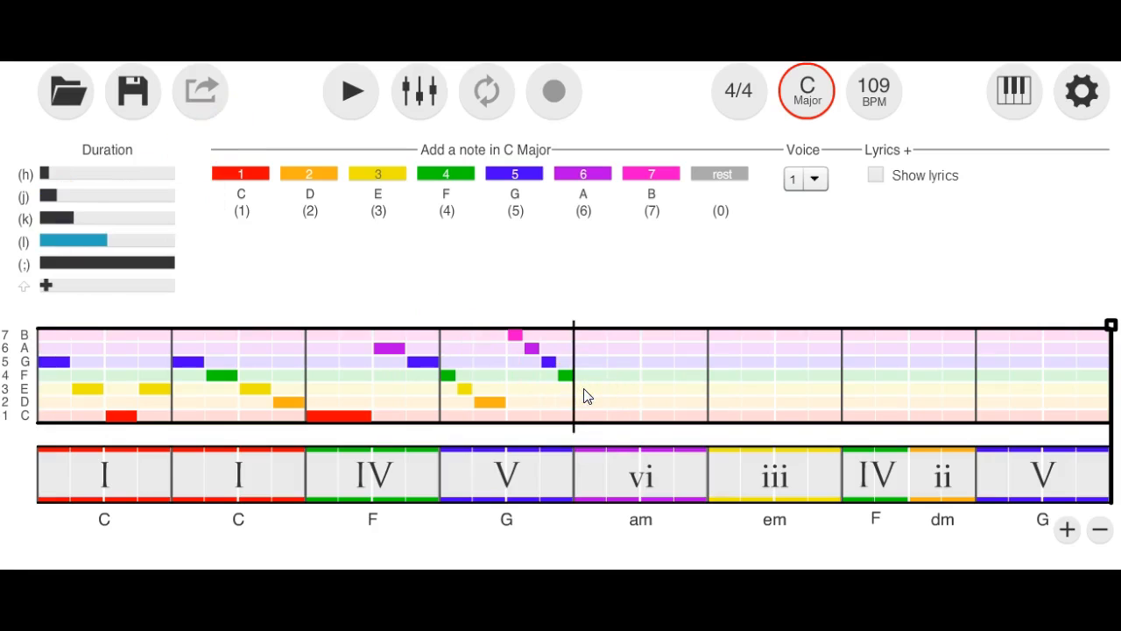
pyautogui.click(376, 174)
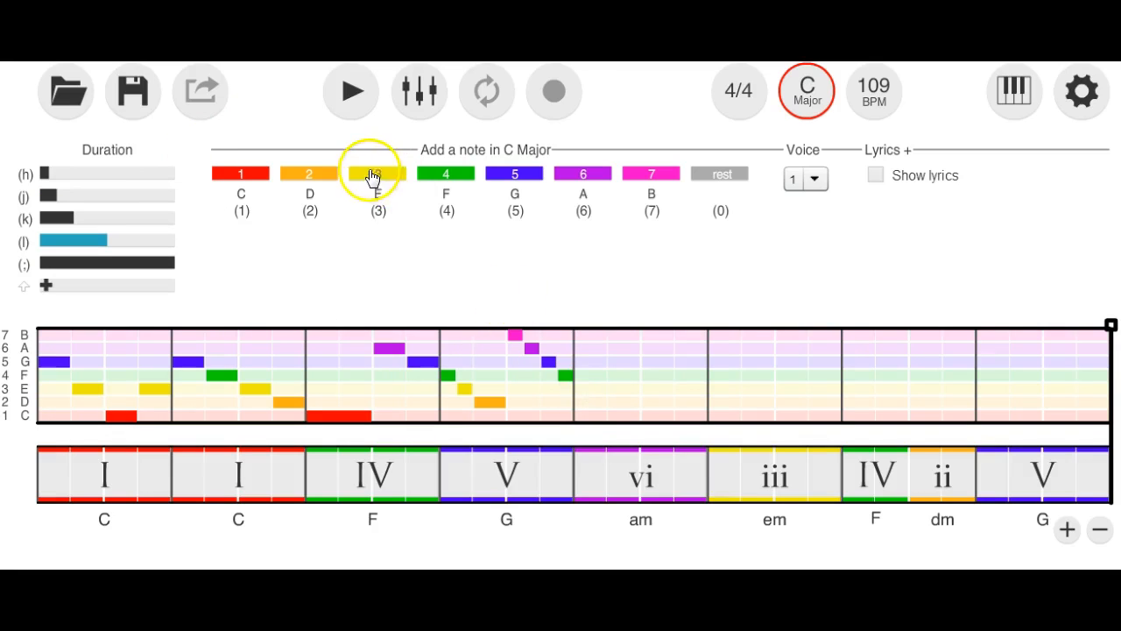
pyautogui.click(642, 488)
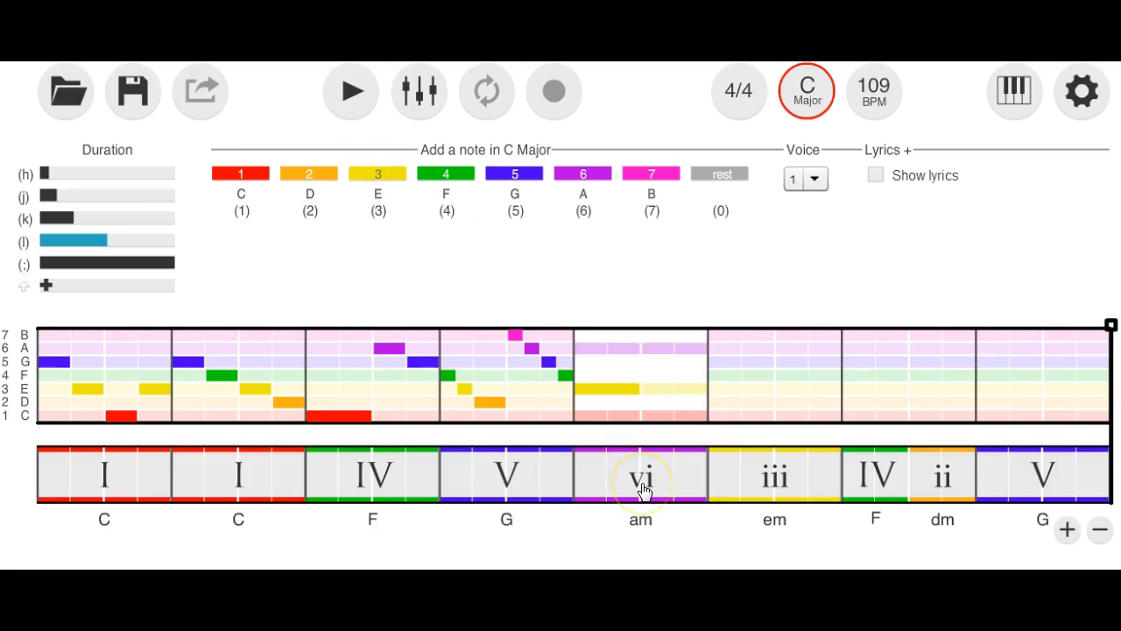
pyautogui.click(656, 491)
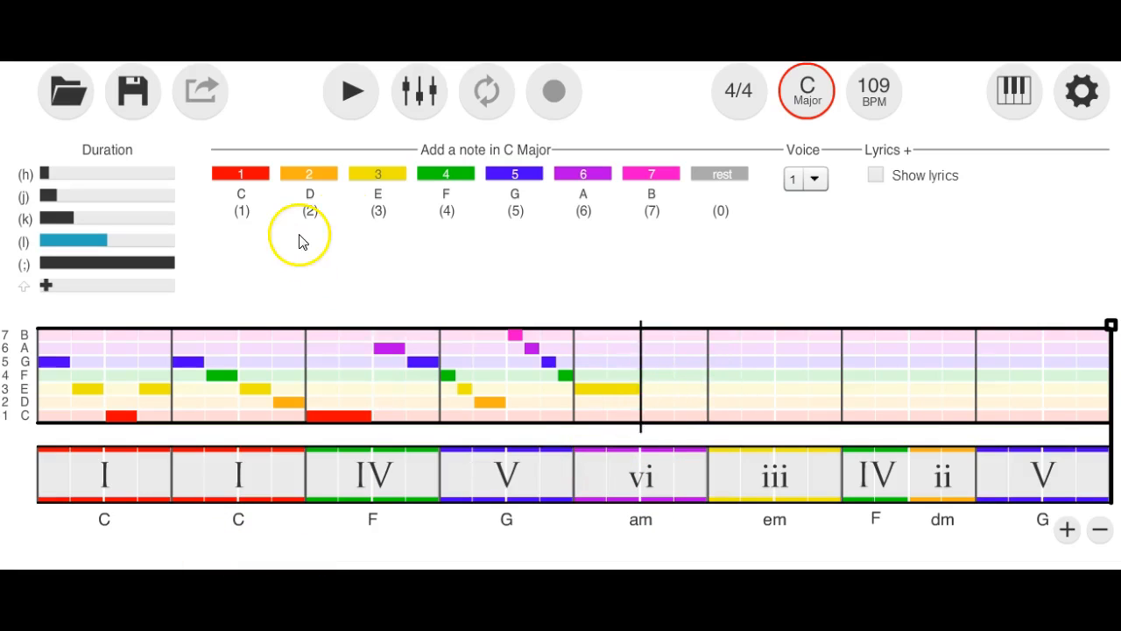
# Try a two-beat A on the fifth measure's third beat, then replace it with a two-beat E.
pyautogui.click(574, 184)
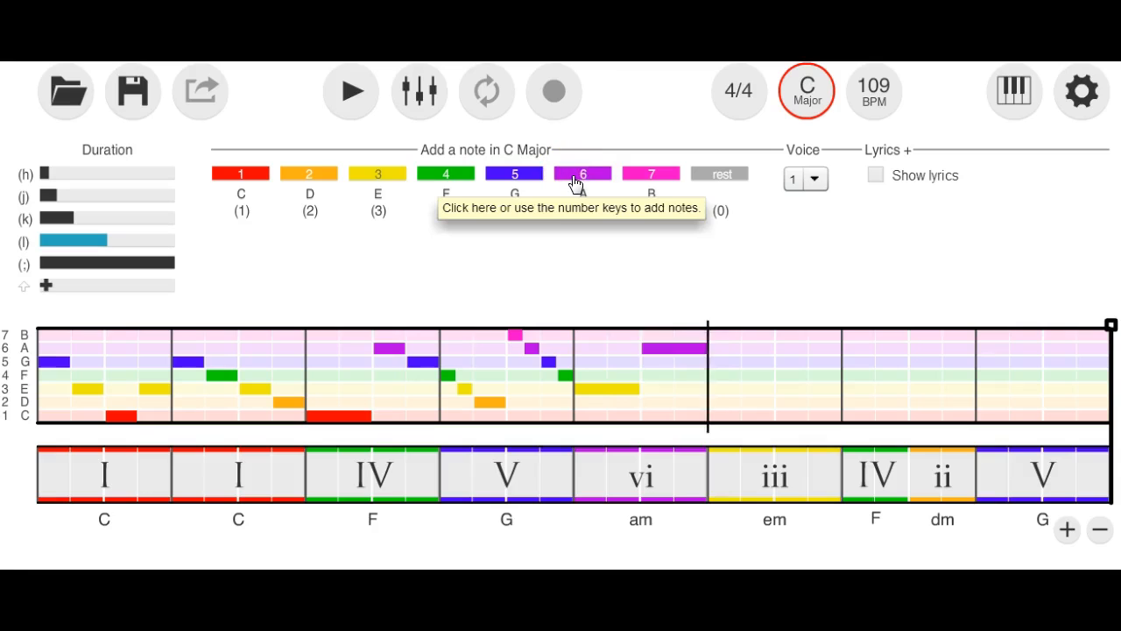
pyautogui.press('BackSpace')
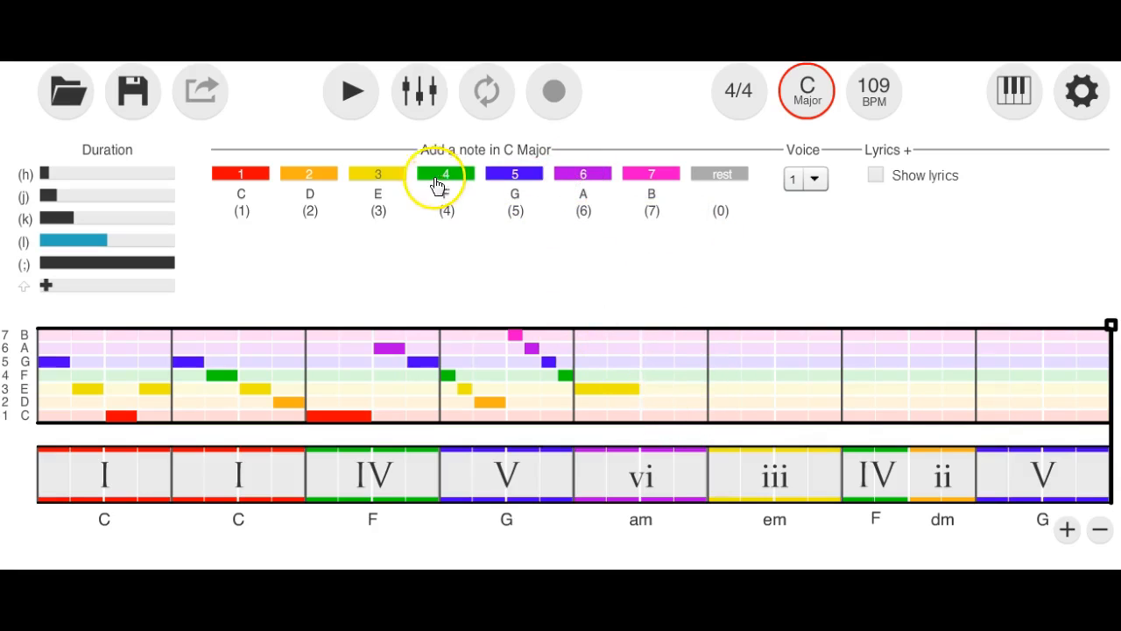
pyautogui.click(394, 179)
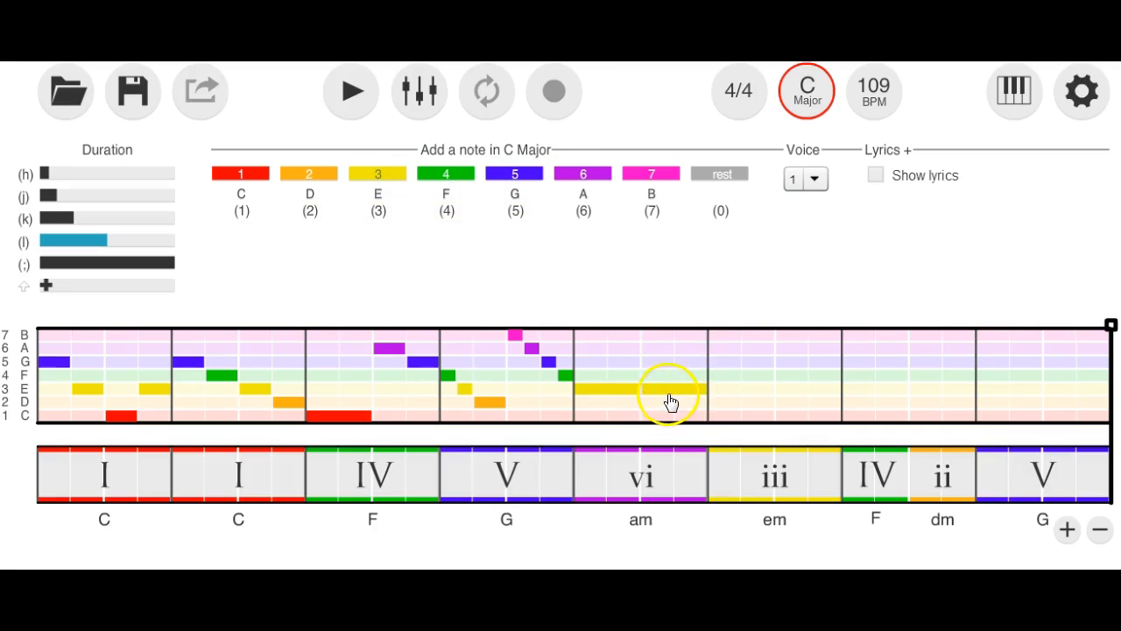
# Raise the fifth measure's second note to B and try to move it into the octave above.
pyautogui.moveTo(670, 401); pyautogui.dragTo(671, 290)
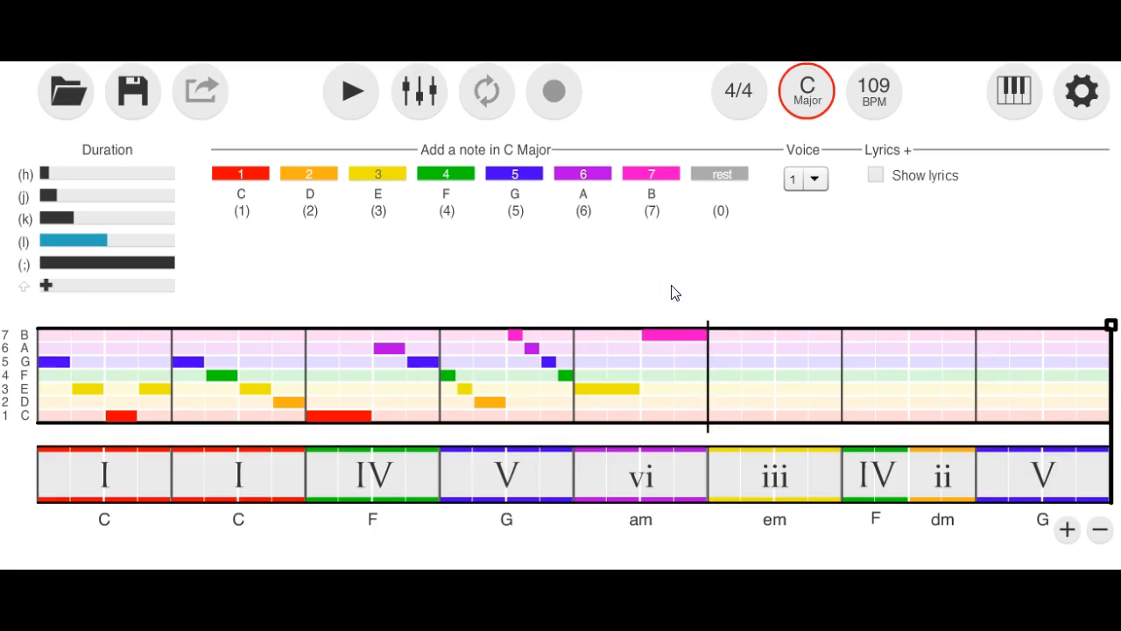
pyautogui.moveTo(681, 333); pyautogui.dragTo(680, 275)
pyautogui.click(673, 341)
pyautogui.click(664, 325)
pyautogui.press('shift')
pyautogui.moveTo(664, 333); pyautogui.dragTo(664, 316)
pyautogui.click(413, 486)
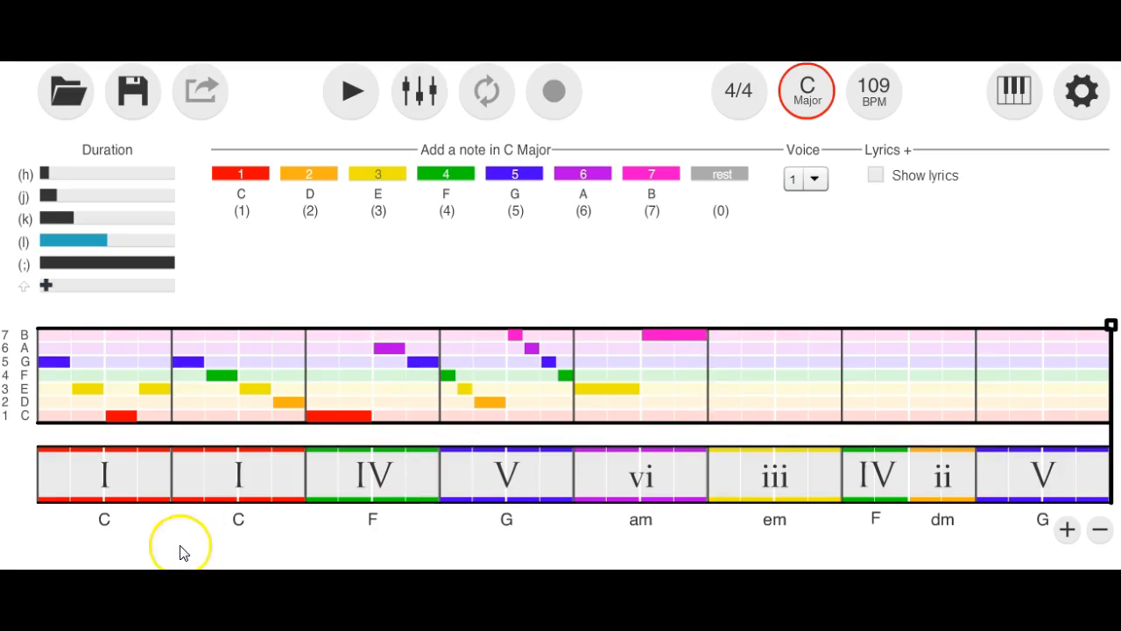
# Raise the fifth measure's B note to the E above it and set its length to two beats.
pyautogui.click(676, 338)
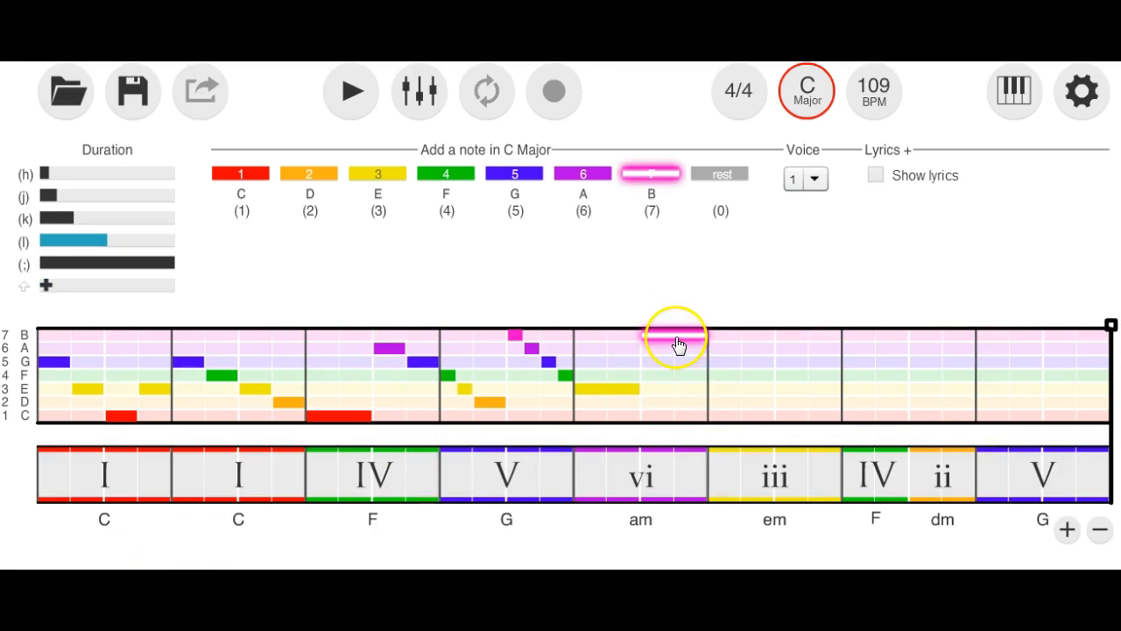
pyautogui.click(675, 336)
pyautogui.press('Up')
pyautogui.press('Up')
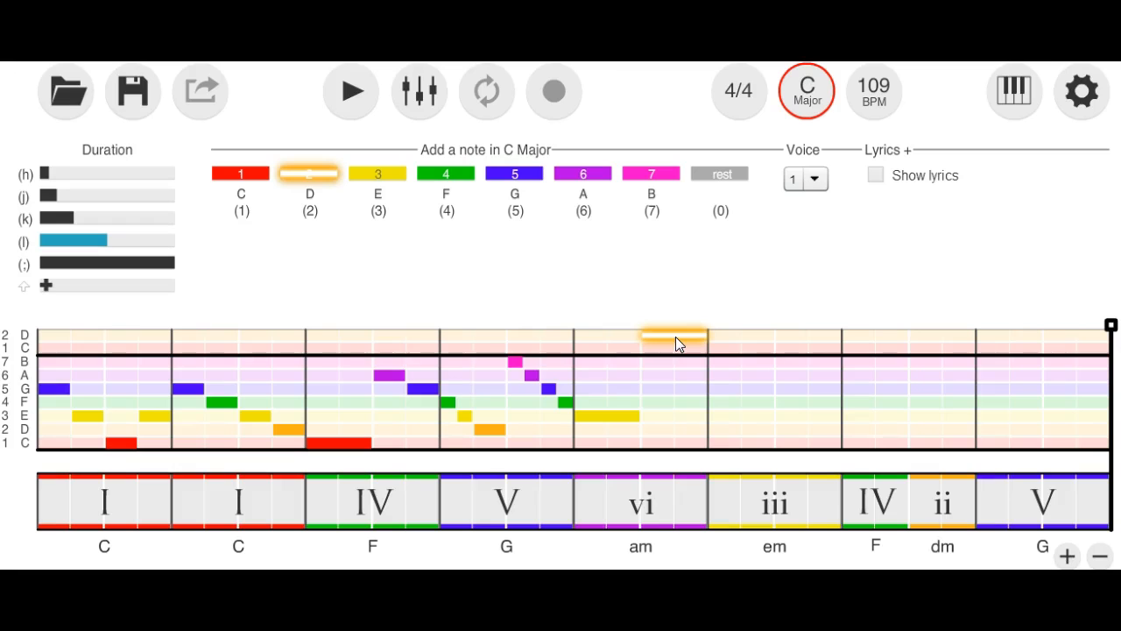
pyautogui.press('Up')
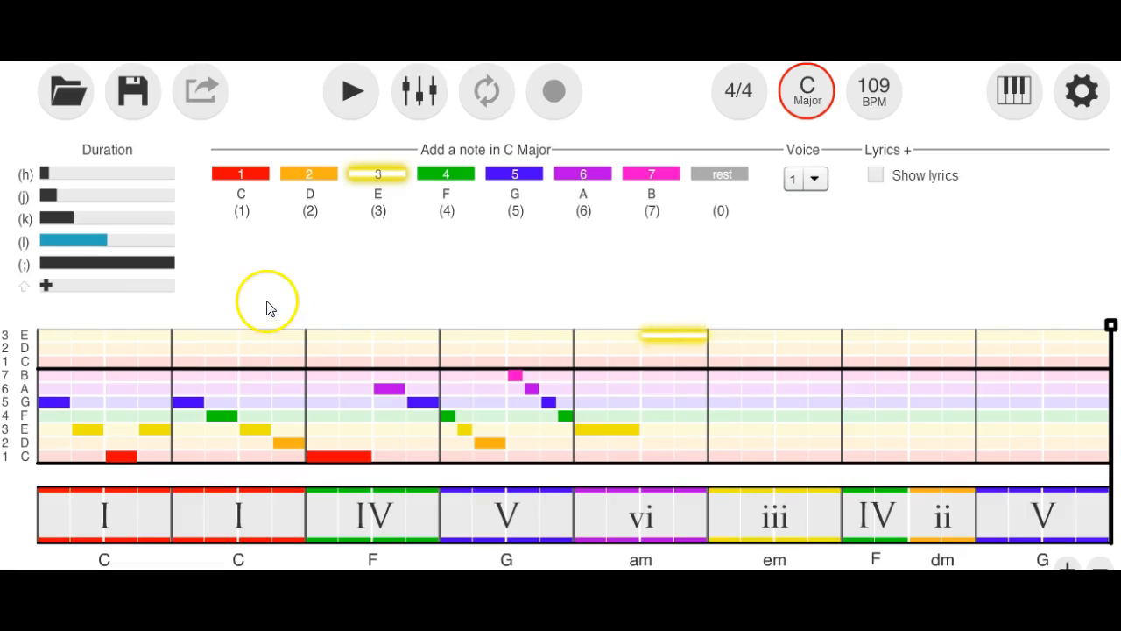
pyautogui.click(61, 218)
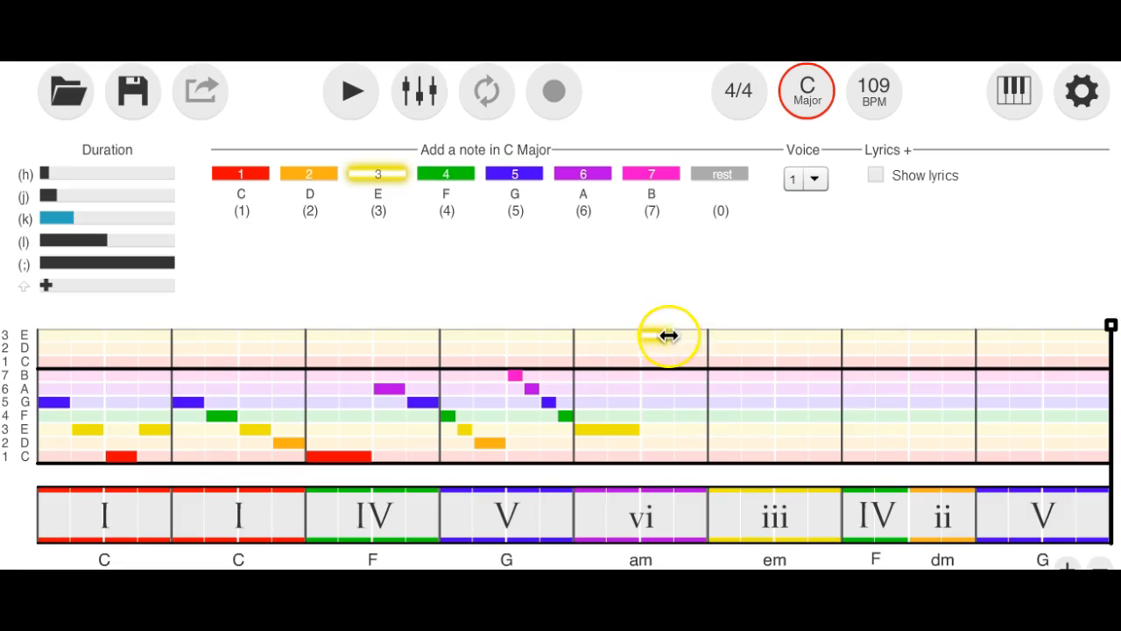
pyautogui.moveTo(673, 334); pyautogui.dragTo(708, 332)
# Check the iii chord's tones and add a four-beat B at the start of the sixth measure.
pyautogui.click(790, 520)
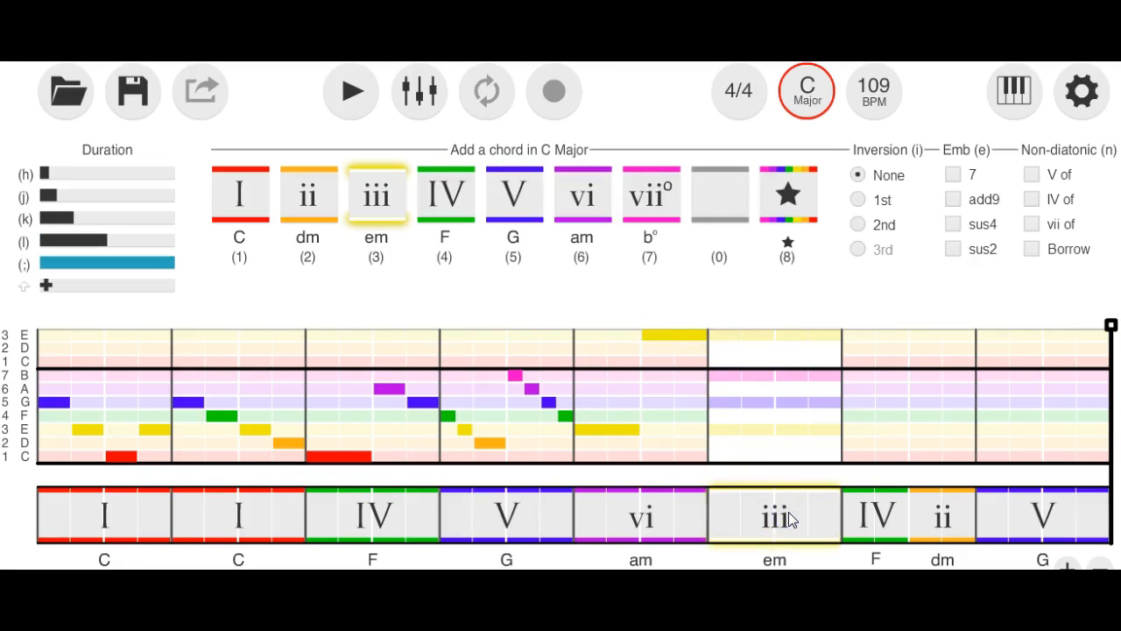
pyautogui.click(741, 350)
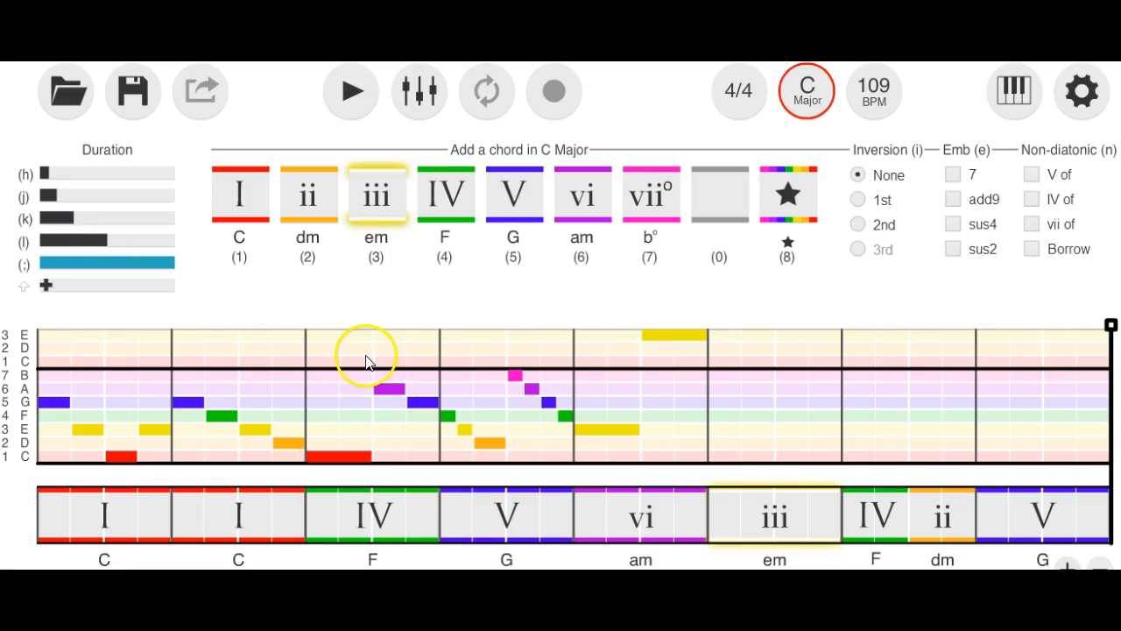
pyautogui.click(802, 520)
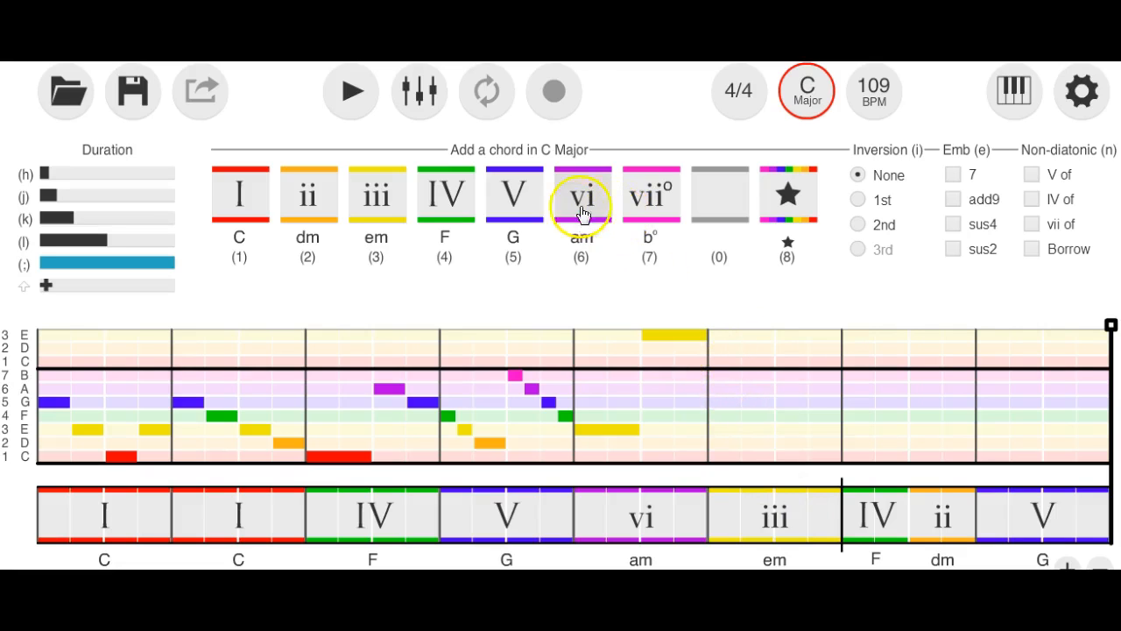
pyautogui.click(725, 379)
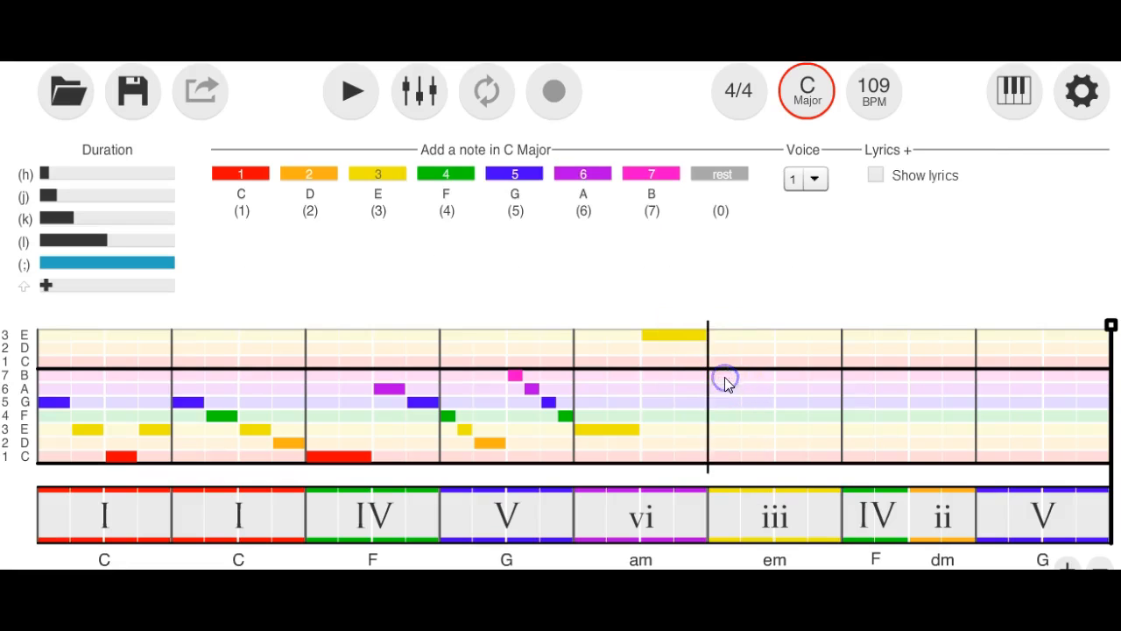
pyautogui.click(651, 175)
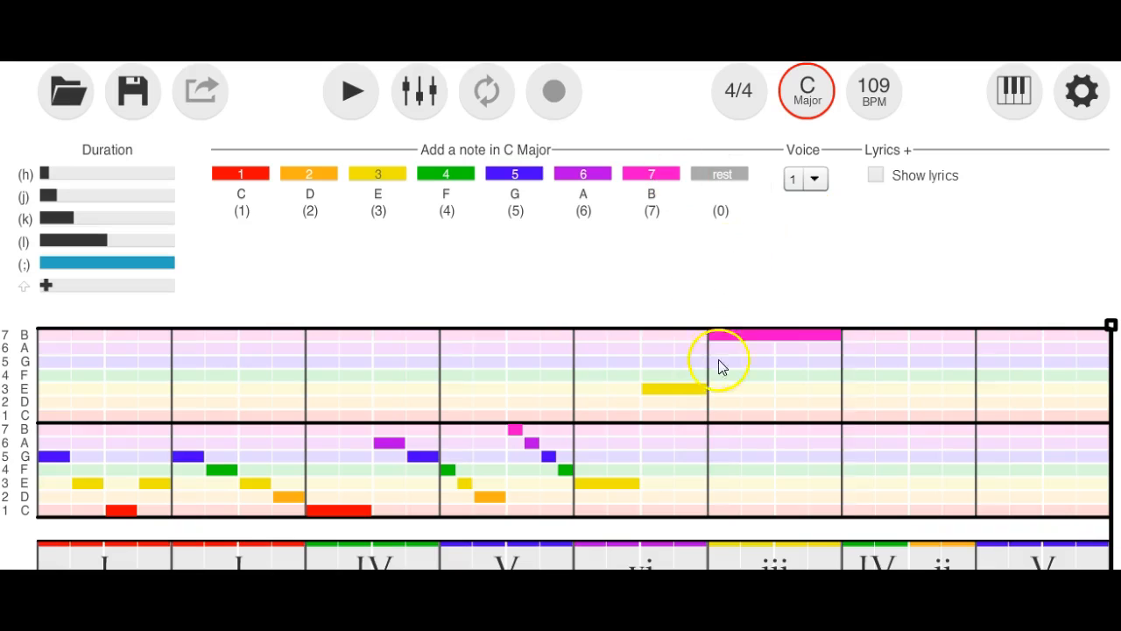
# Lower the sixth measure's B note by one octave and shorten it to one beat.
pyautogui.click(739, 336)
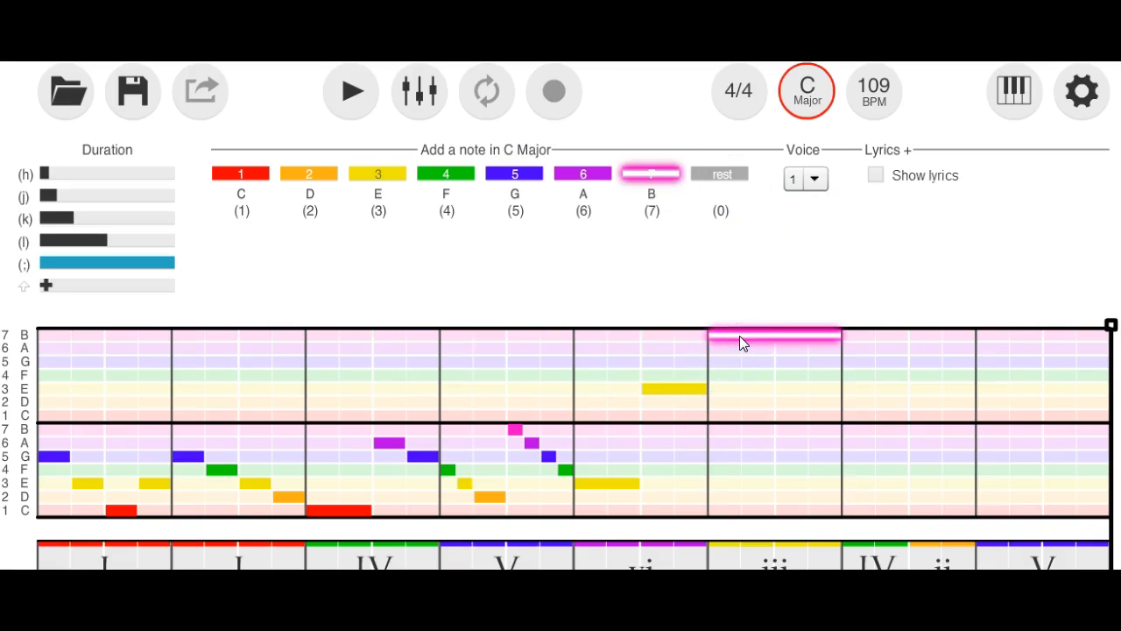
pyautogui.press('Down')
pyautogui.press('Down')
pyautogui.press('Down')
pyautogui.press('Down')
pyautogui.press('Down')
pyautogui.press('Down')
pyautogui.press('Down')
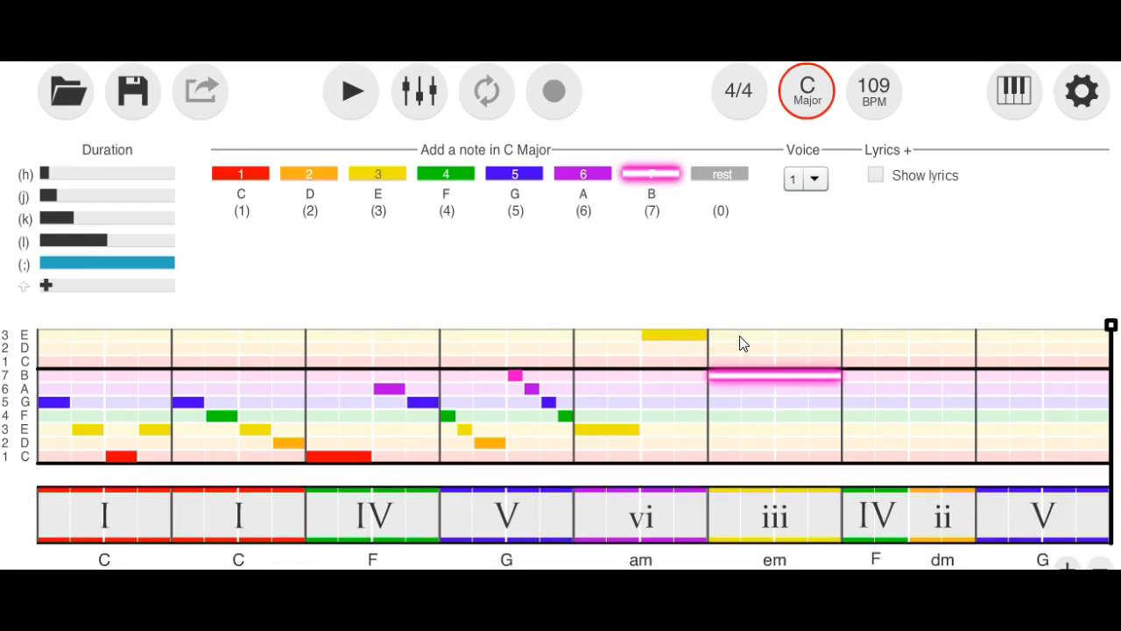
pyautogui.moveTo(815, 381)
pyautogui.mouseDown()
pyautogui.moveTo(832, 373)
pyautogui.moveTo(742, 373)
pyautogui.mouseUp()
pyautogui.click(818, 426)
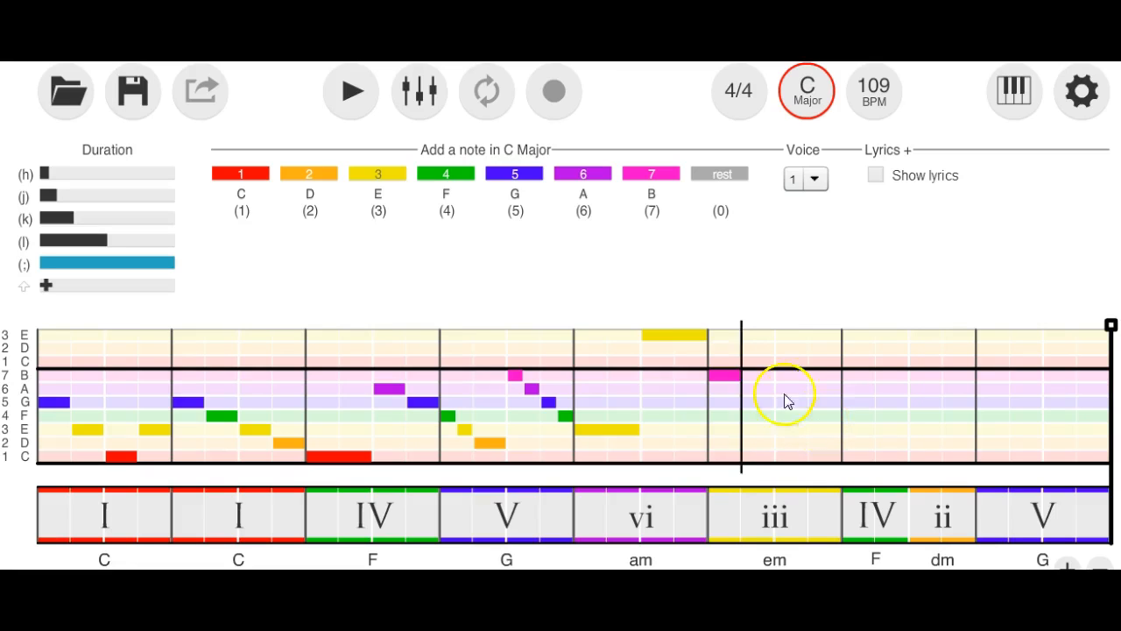
# Add one-beat A and G notes right after the sixth measure's B and check them against the iii chord's tones.
pyautogui.click(600, 179)
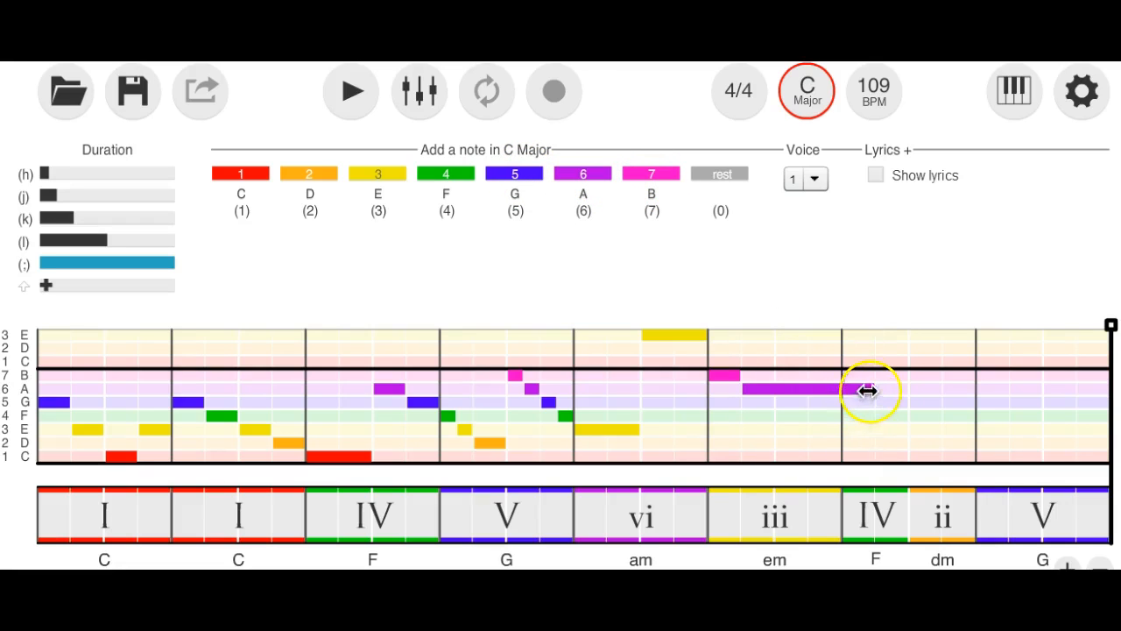
pyautogui.moveTo(873, 388); pyautogui.dragTo(772, 383)
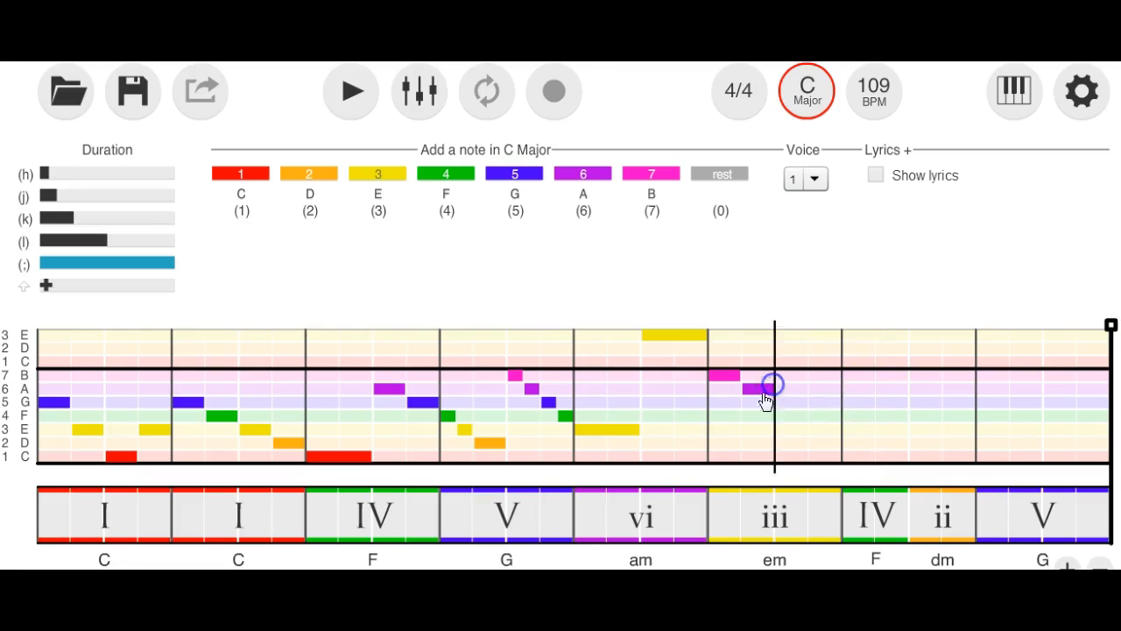
pyautogui.click(50, 219)
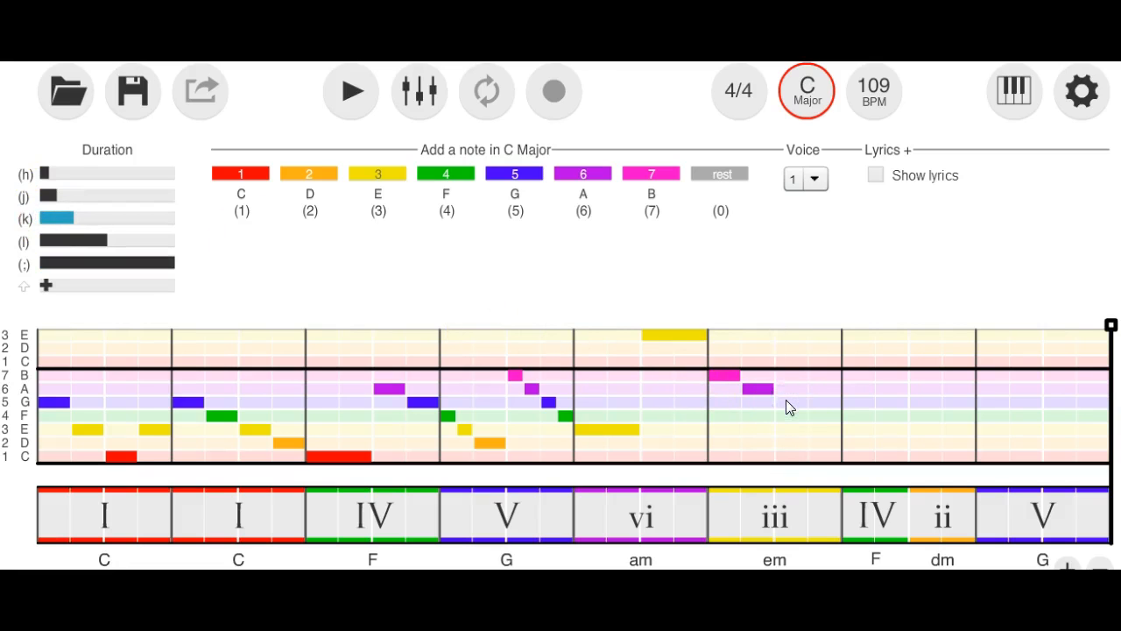
pyautogui.click(533, 174)
pyautogui.click(765, 462)
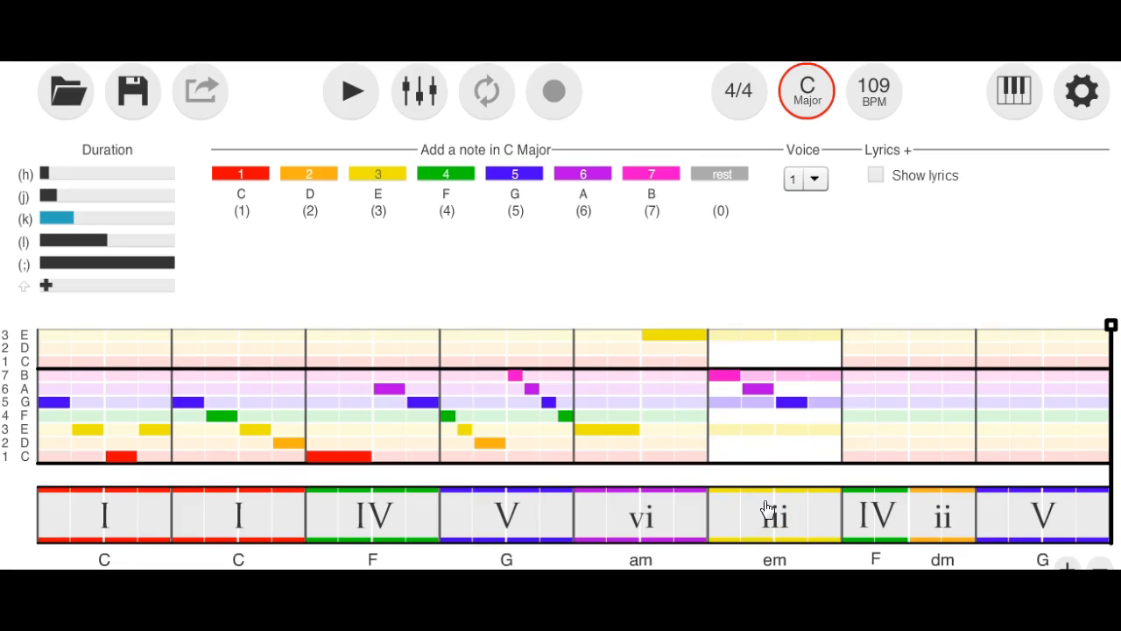
pyautogui.click(814, 429)
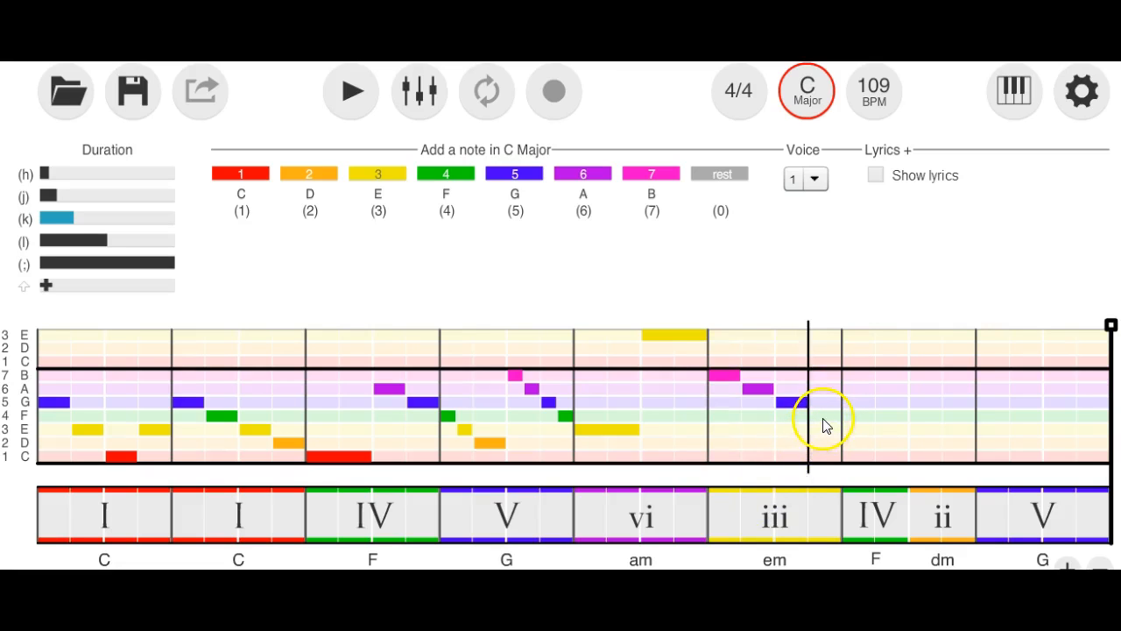
pyautogui.click(803, 402)
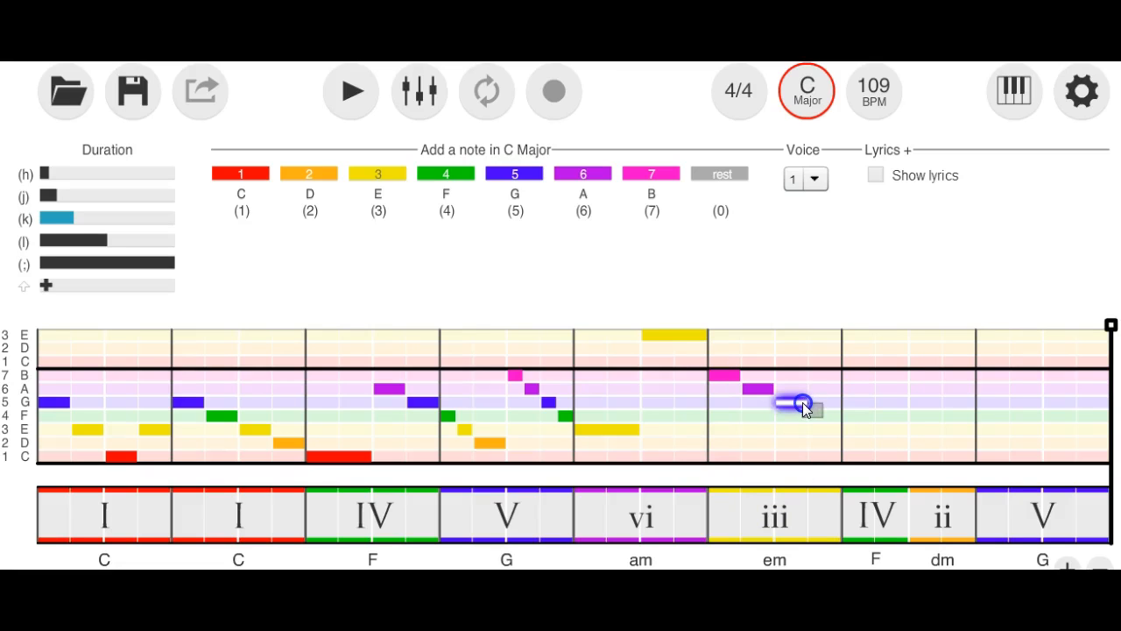
pyautogui.hotkey('shift', 'Left')
pyautogui.hotkey('shift', 'Left')
pyautogui.hotkey('shift', 'Left')
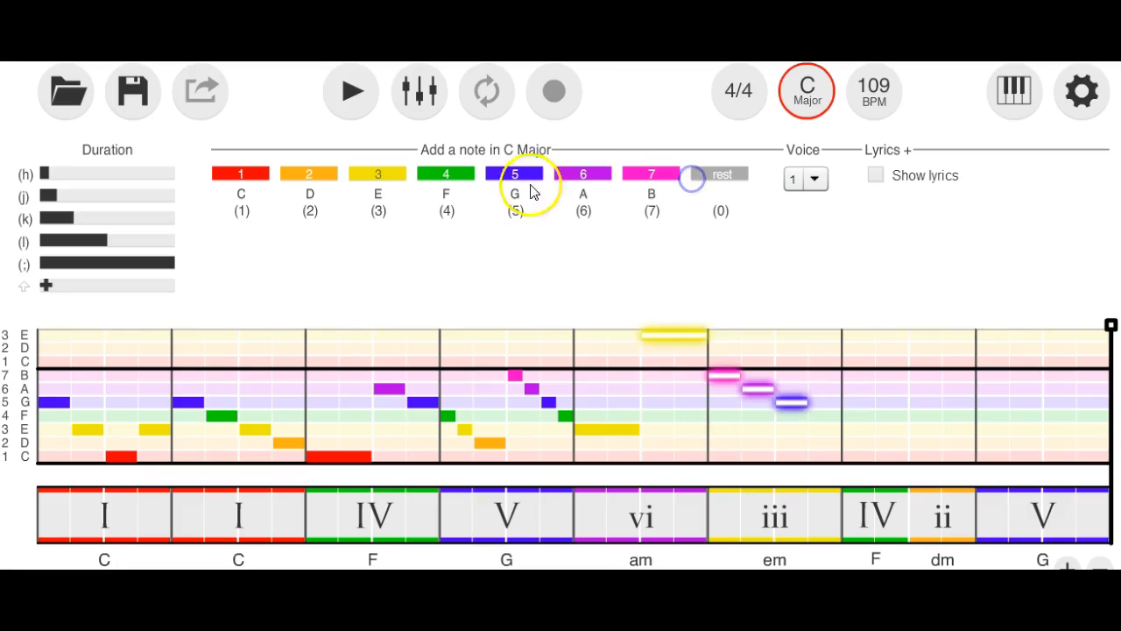
pyautogui.click(462, 175)
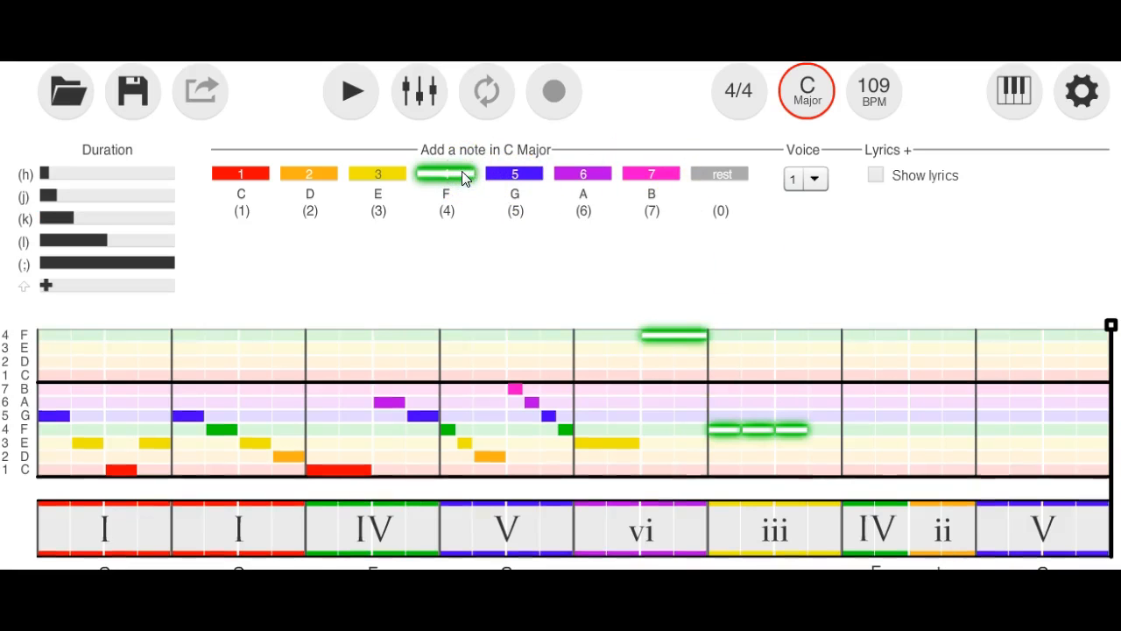
pyautogui.hotkey('ctrl', 'z')
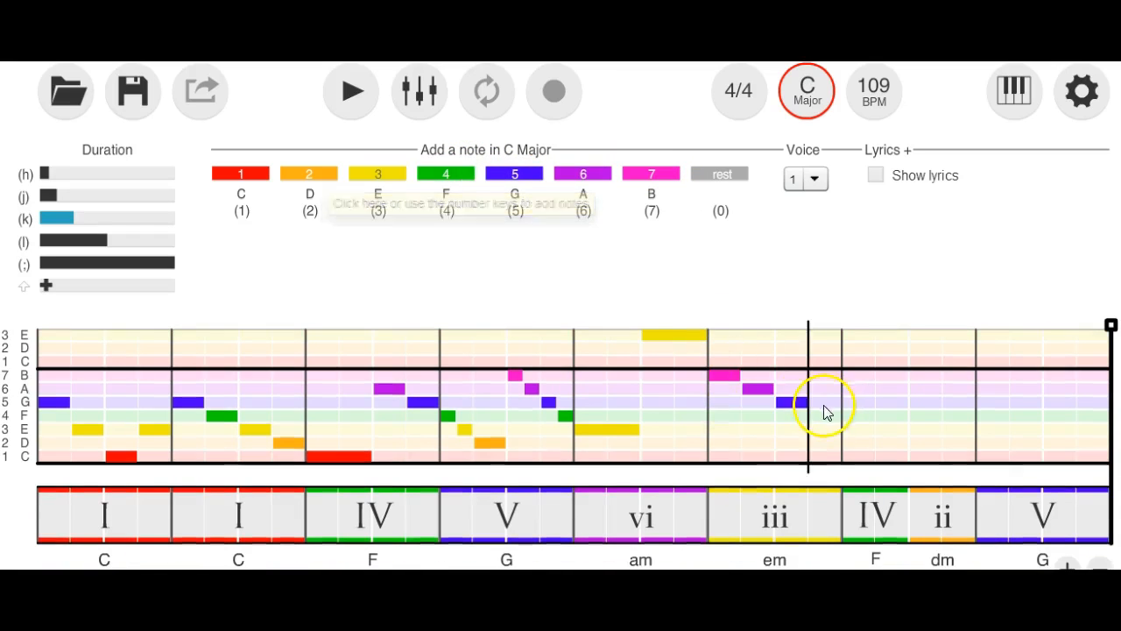
# Add a one-beat F on the sixth measure's last beat and check the IV chord's tones in the seventh measure.
pyautogui.click(459, 182)
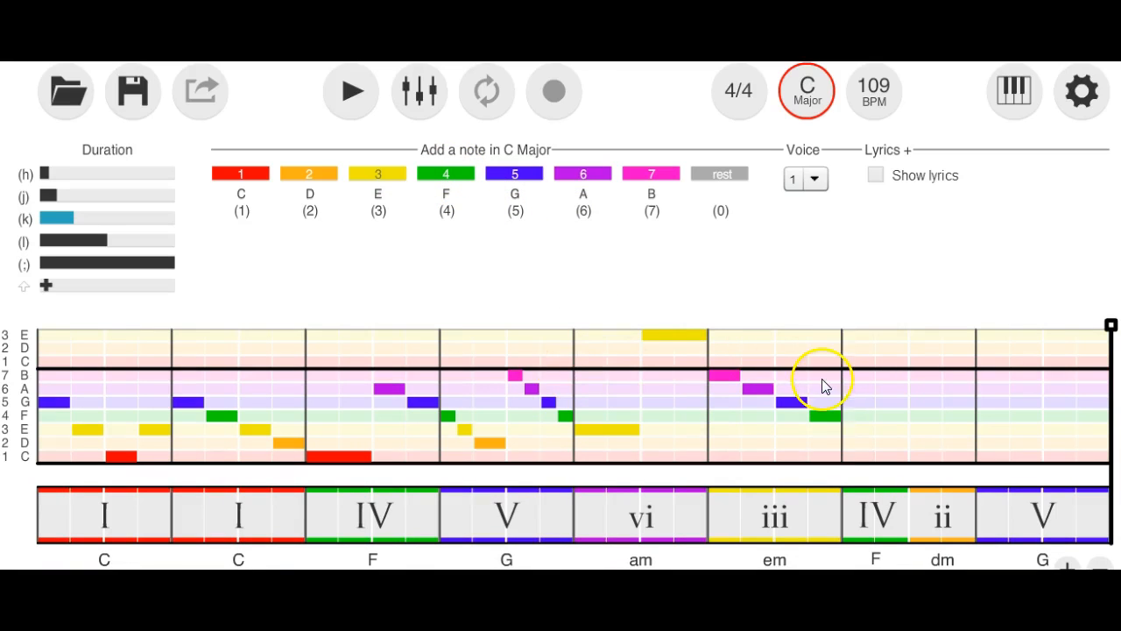
pyautogui.click(879, 515)
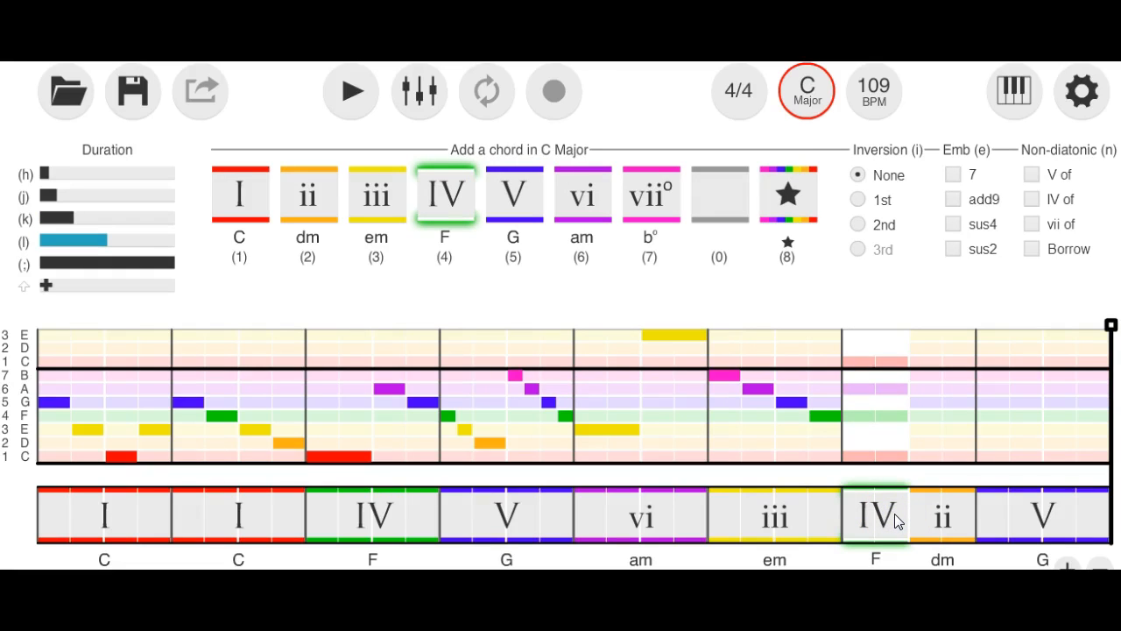
pyautogui.click(898, 418)
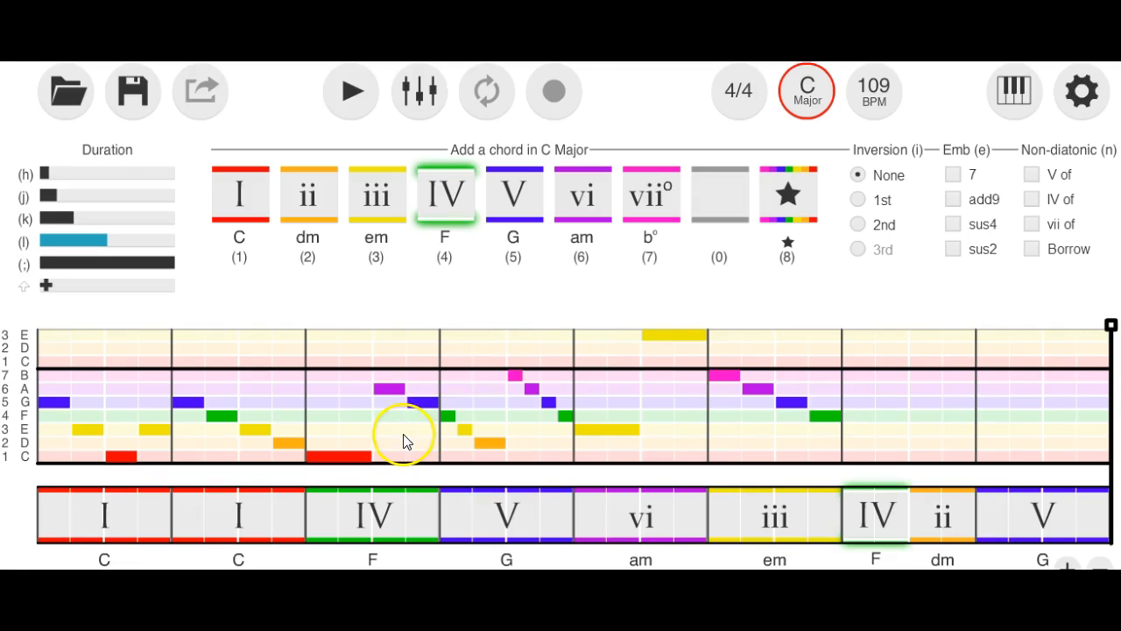
# Copy the third measure's melody notes into the seventh measure.
pyautogui.moveTo(309, 374); pyautogui.dragTo(436, 461)
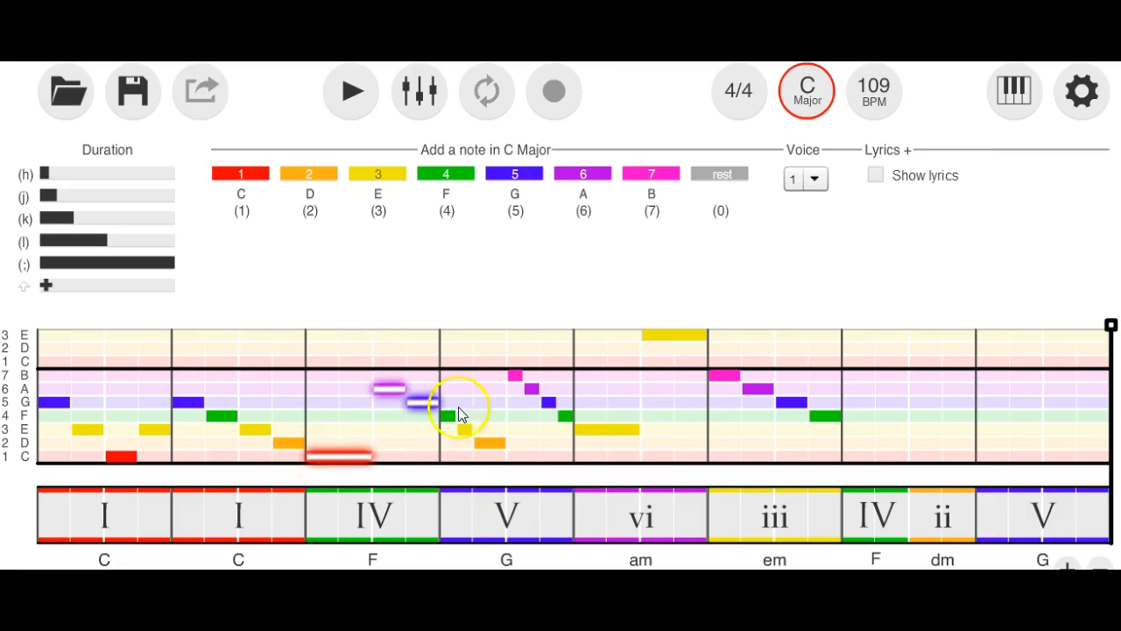
pyautogui.click(854, 457)
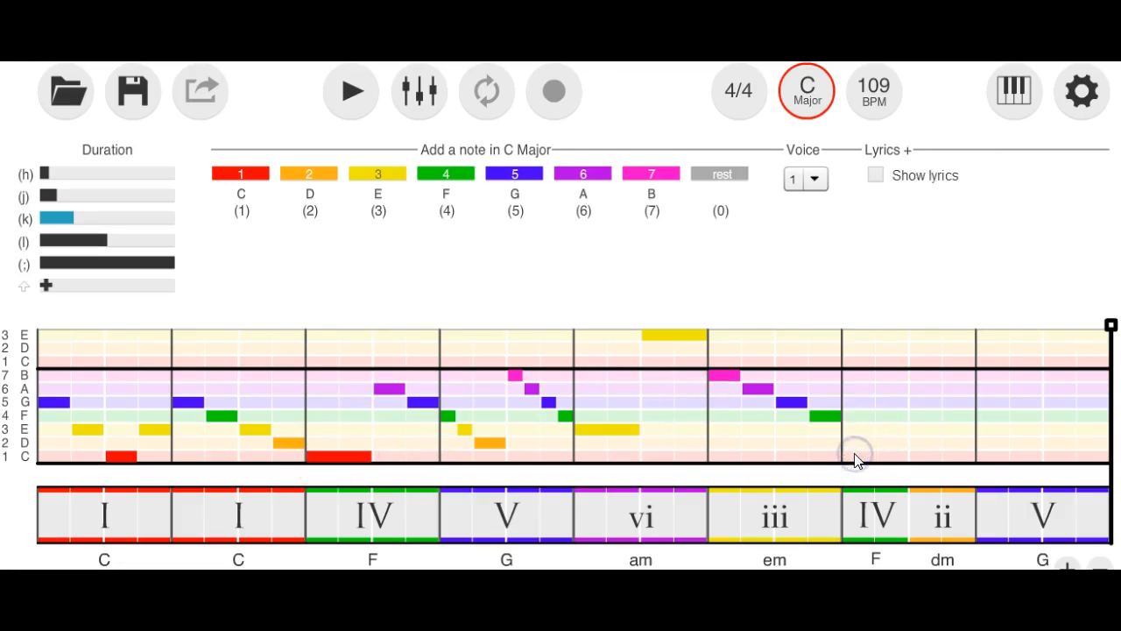
pyautogui.hotkey('ctrl', 'v')
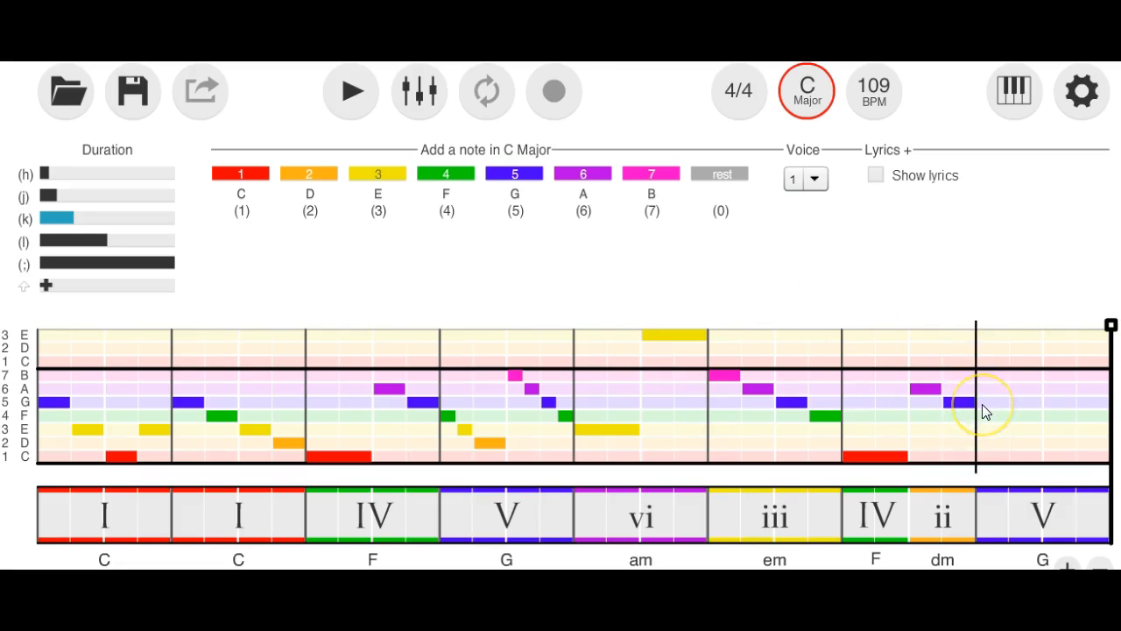
# Fill the eighth measure with rising one-beat F, G, A and B notes.
pyautogui.click(455, 180)
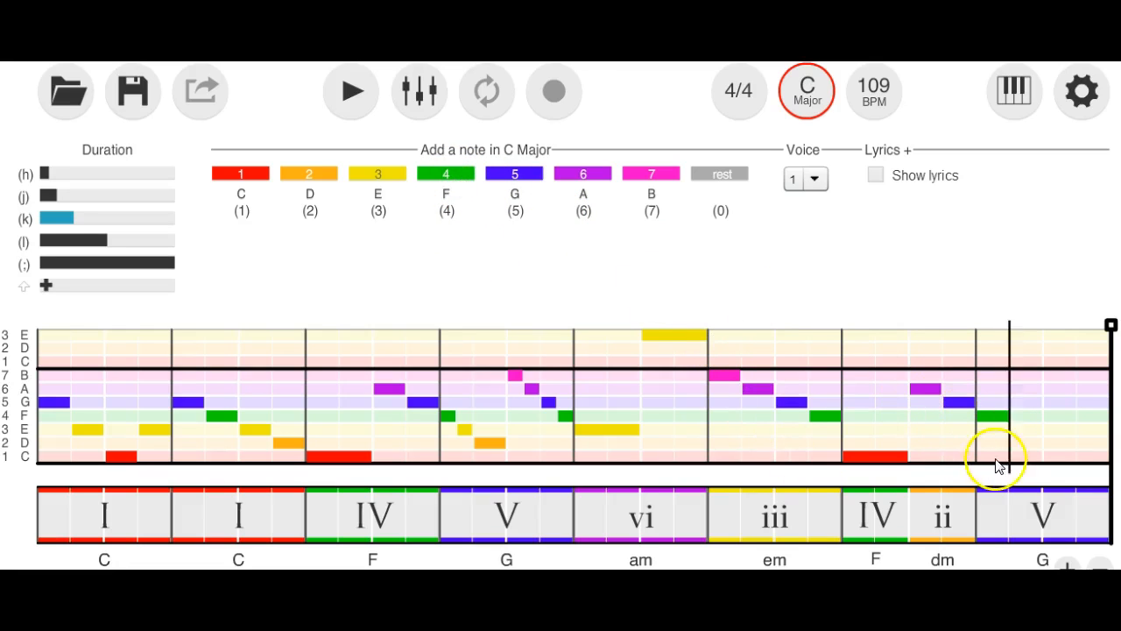
pyautogui.click(1027, 404)
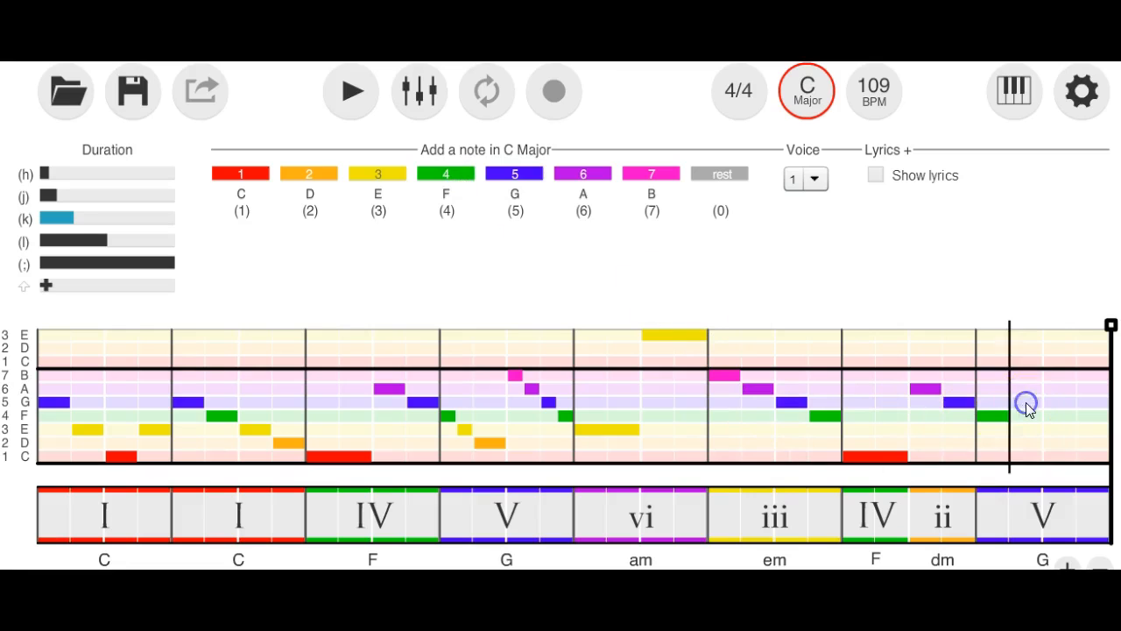
pyautogui.click(522, 181)
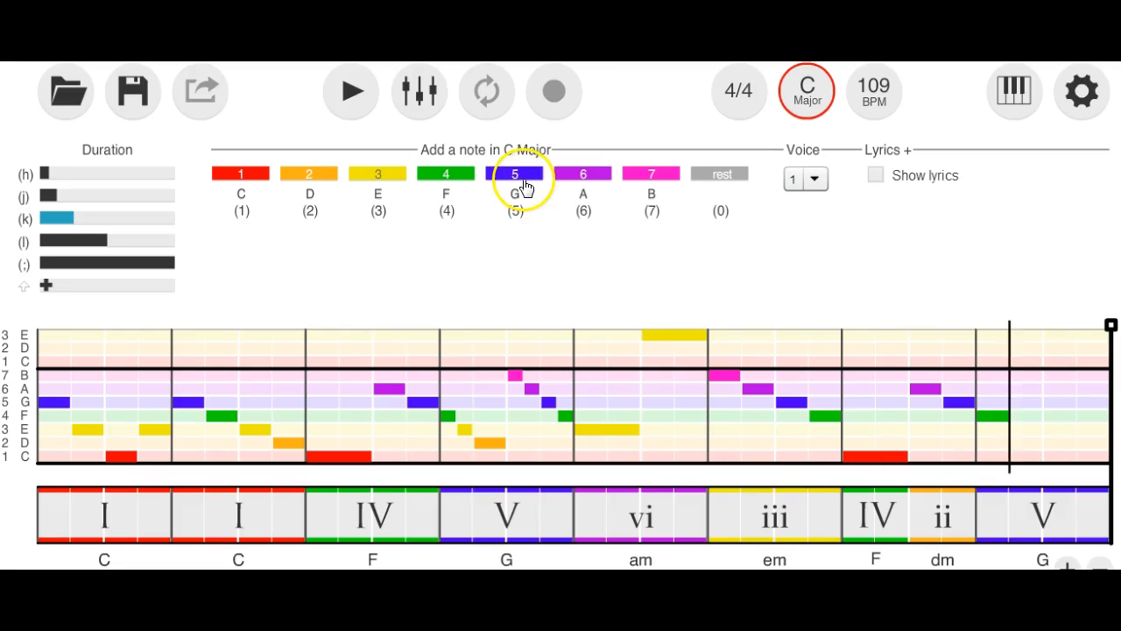
pyautogui.click(578, 186)
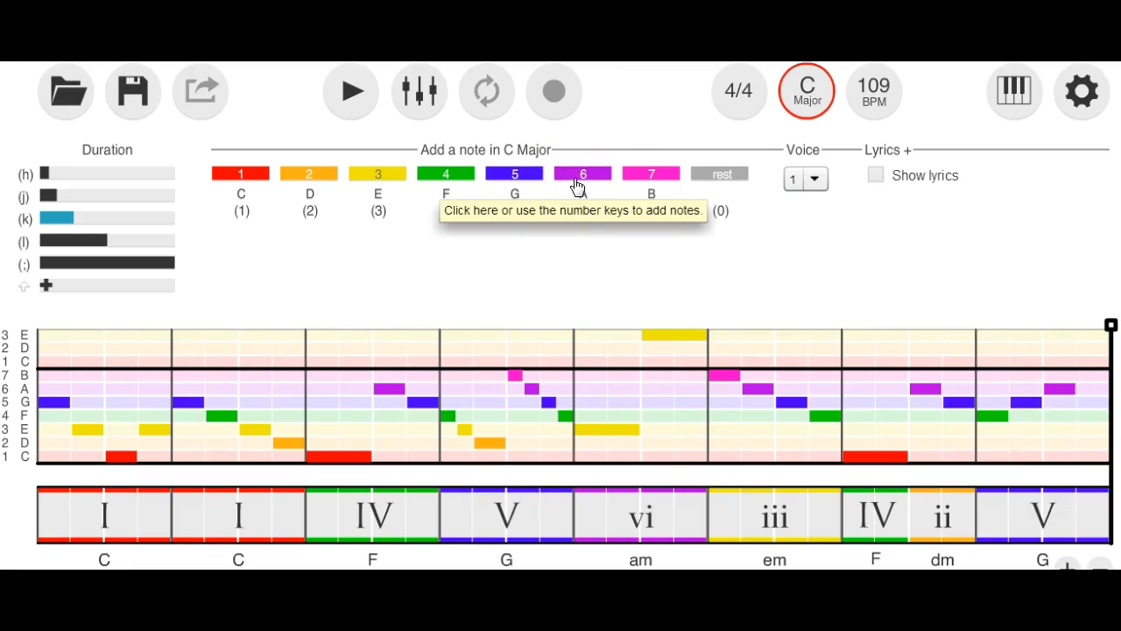
pyautogui.click(637, 179)
# Play the song to hear the completed melody, then stop playback.
pyautogui.click(858, 458)
pyautogui.click(978, 302)
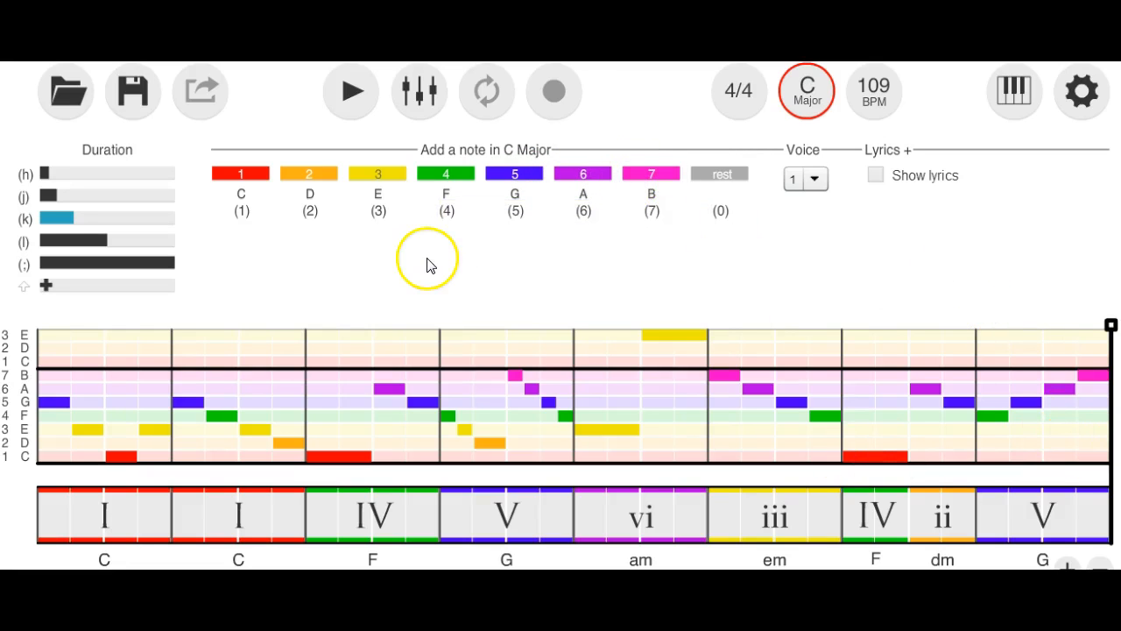
pyautogui.click(345, 92)
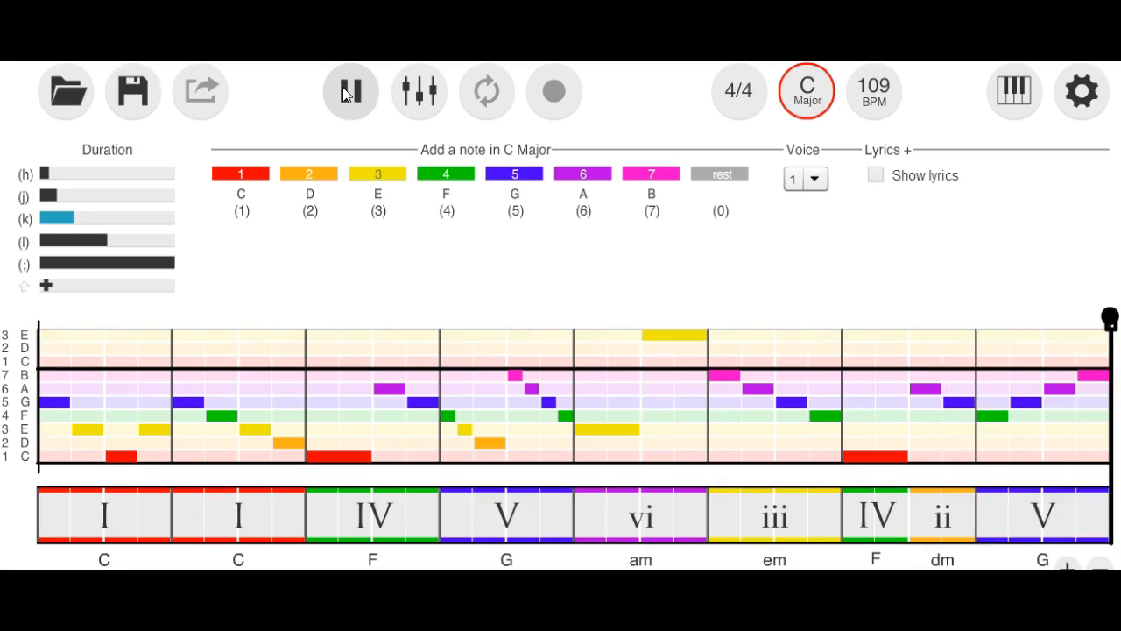
pyautogui.click(350, 91)
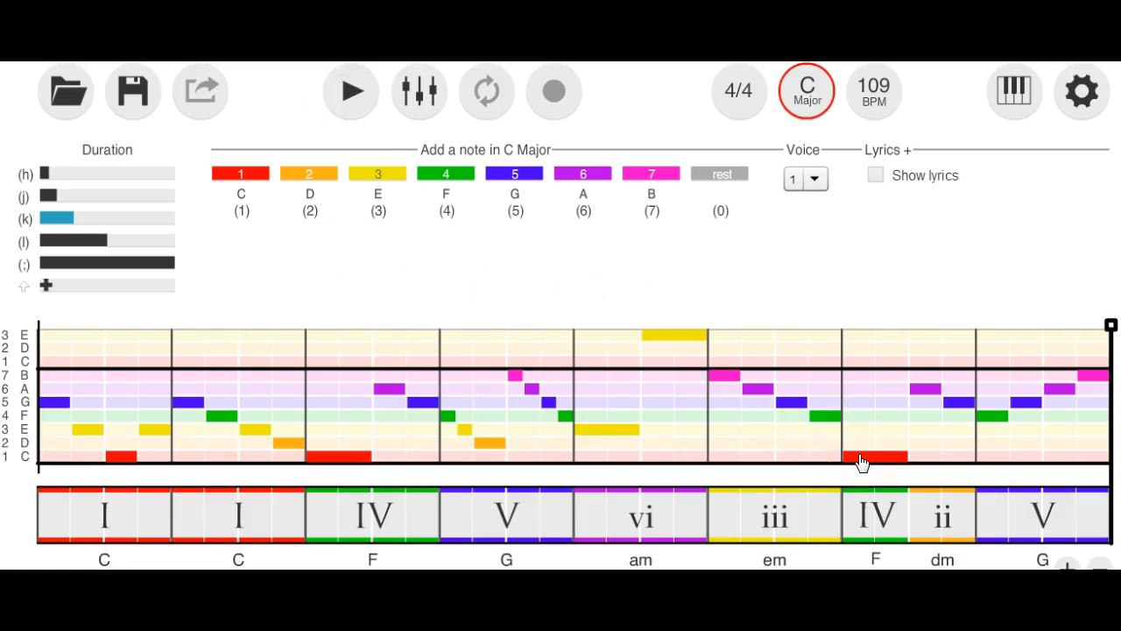
# Raise the seventh measure's opening C note to E.
pyautogui.moveTo(861, 462); pyautogui.dragTo(855, 435)
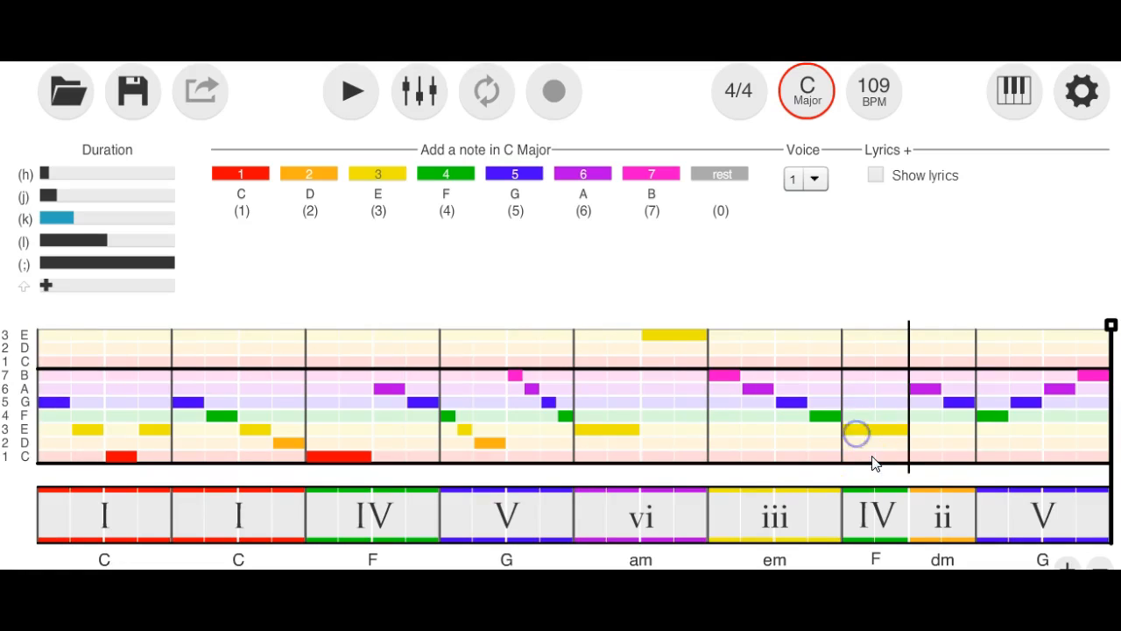
pyautogui.click(867, 435)
pyautogui.click(876, 515)
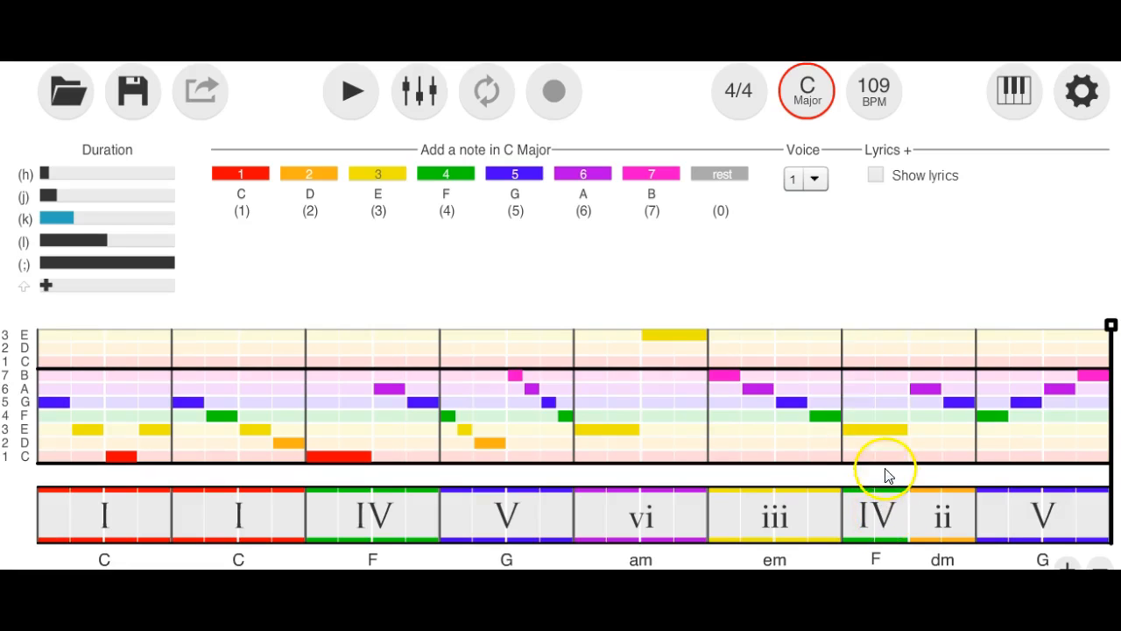
# Shorten the seventh measure's E to one beat and start the following A a beat earlier, making it two beats long.
pyautogui.moveTo(880, 429); pyautogui.dragTo(901, 427)
pyautogui.click(880, 431)
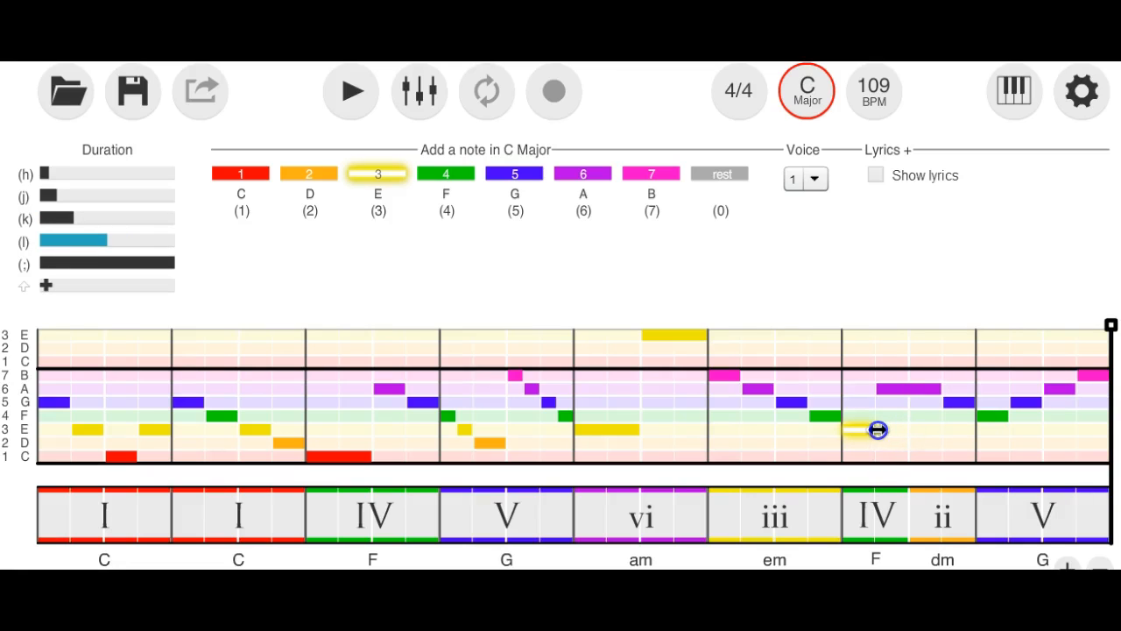
pyautogui.click(937, 437)
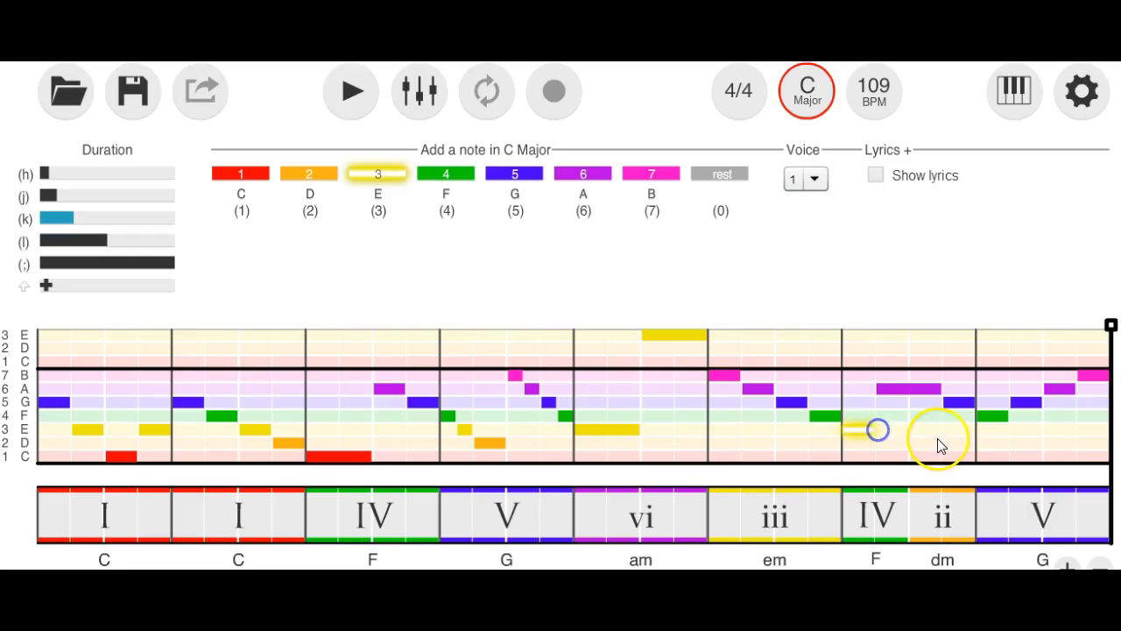
# Play the melody from the start of the seventh measure.
pyautogui.click(838, 453)
pyautogui.click(350, 91)
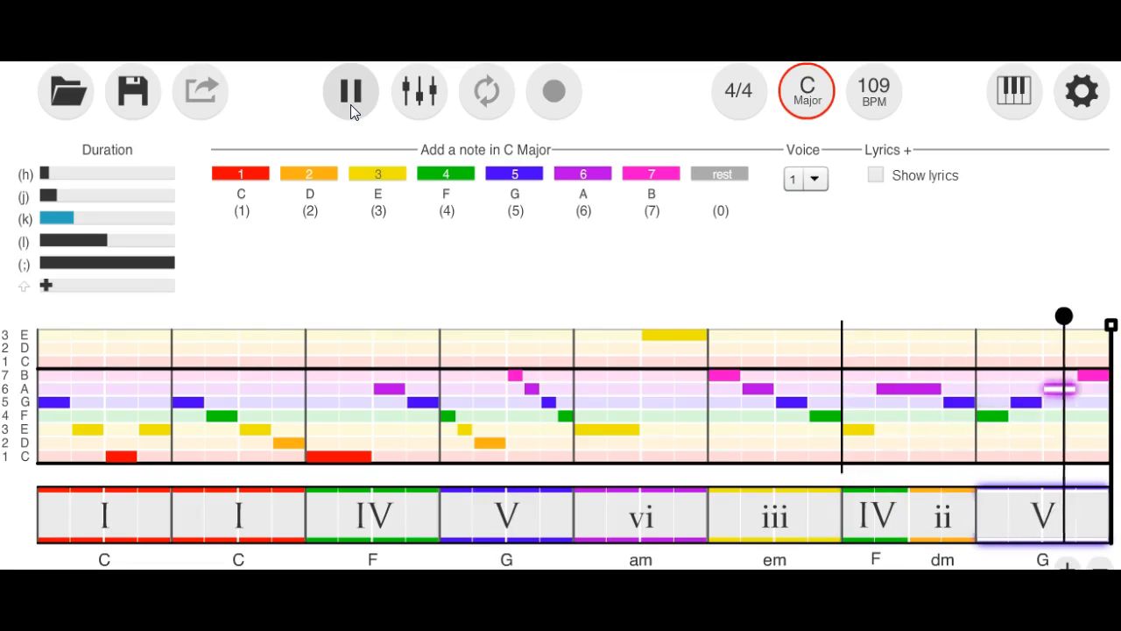
pyautogui.click(799, 331)
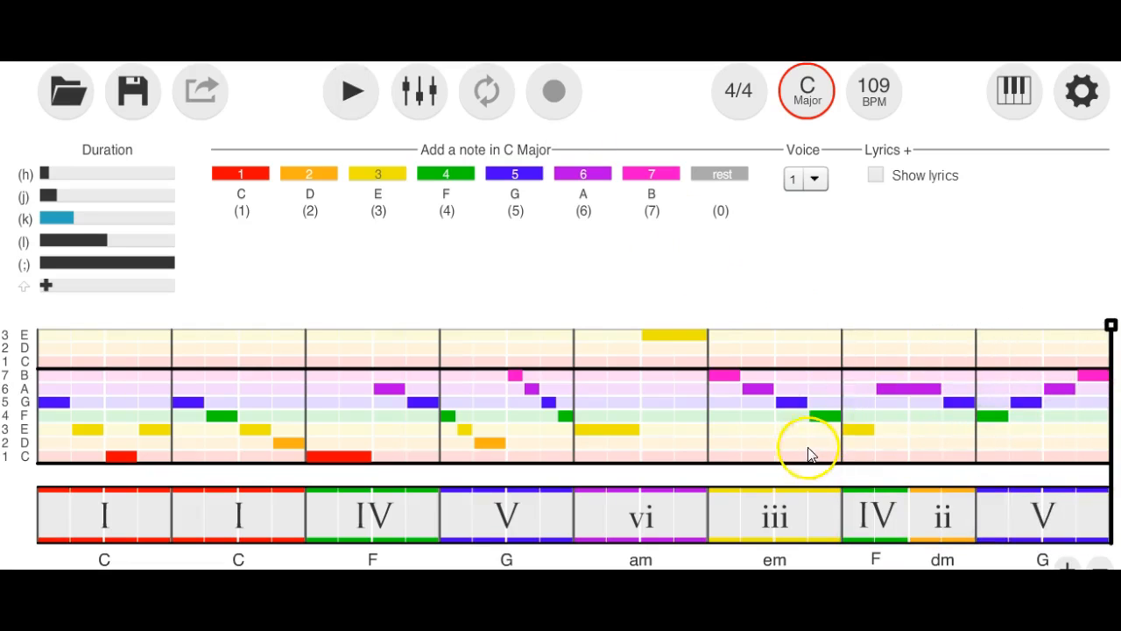
pyautogui.click(867, 424)
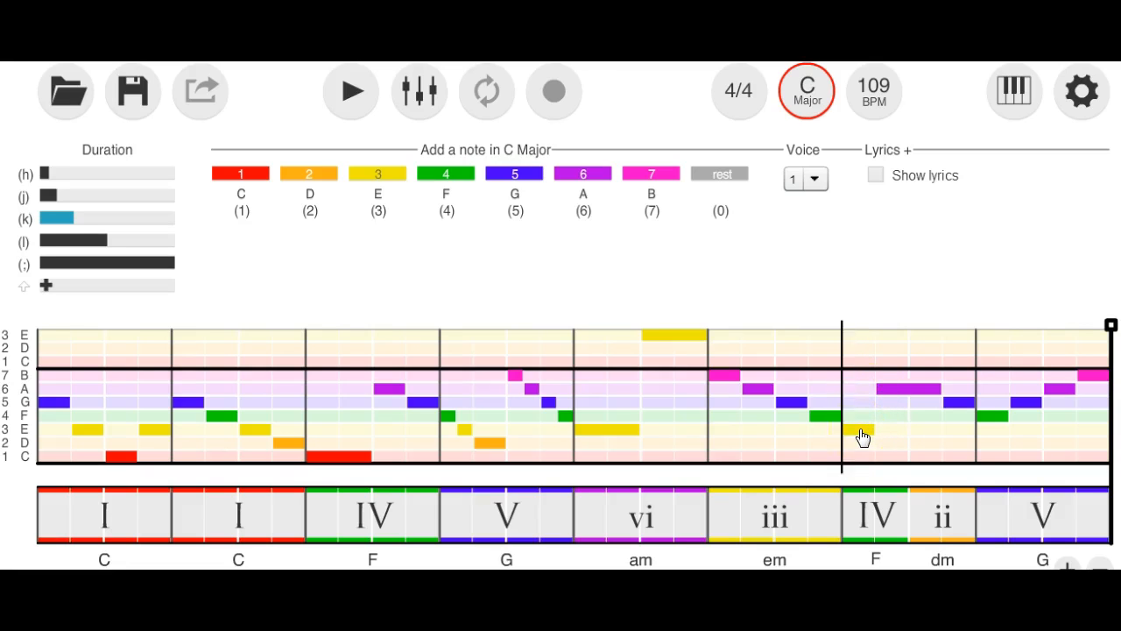
pyautogui.click(880, 403)
pyautogui.click(881, 380)
pyautogui.click(856, 433)
pyautogui.click(880, 386)
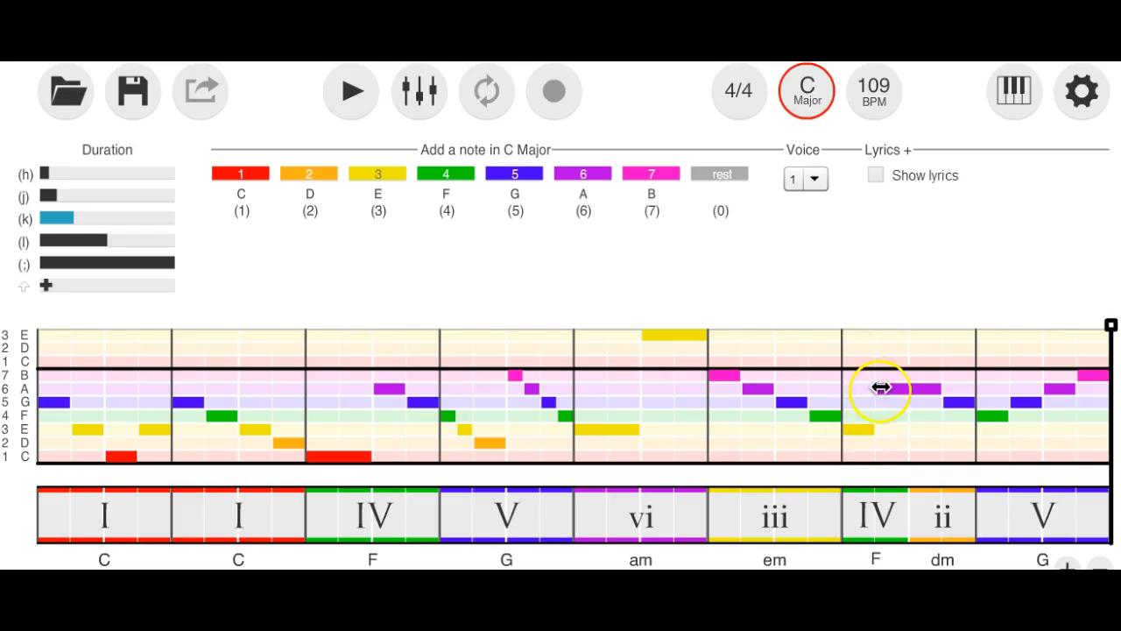
pyautogui.moveTo(881, 388); pyautogui.dragTo(865, 435)
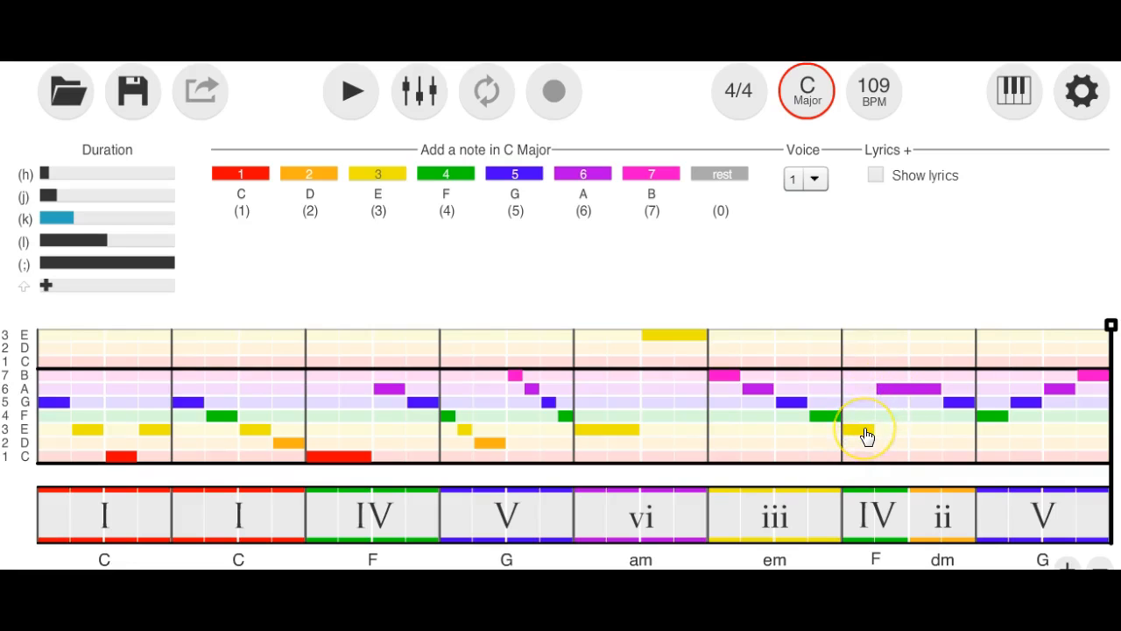
pyautogui.click(865, 435)
pyautogui.click(861, 435)
pyautogui.click(796, 333)
pyautogui.click(528, 382)
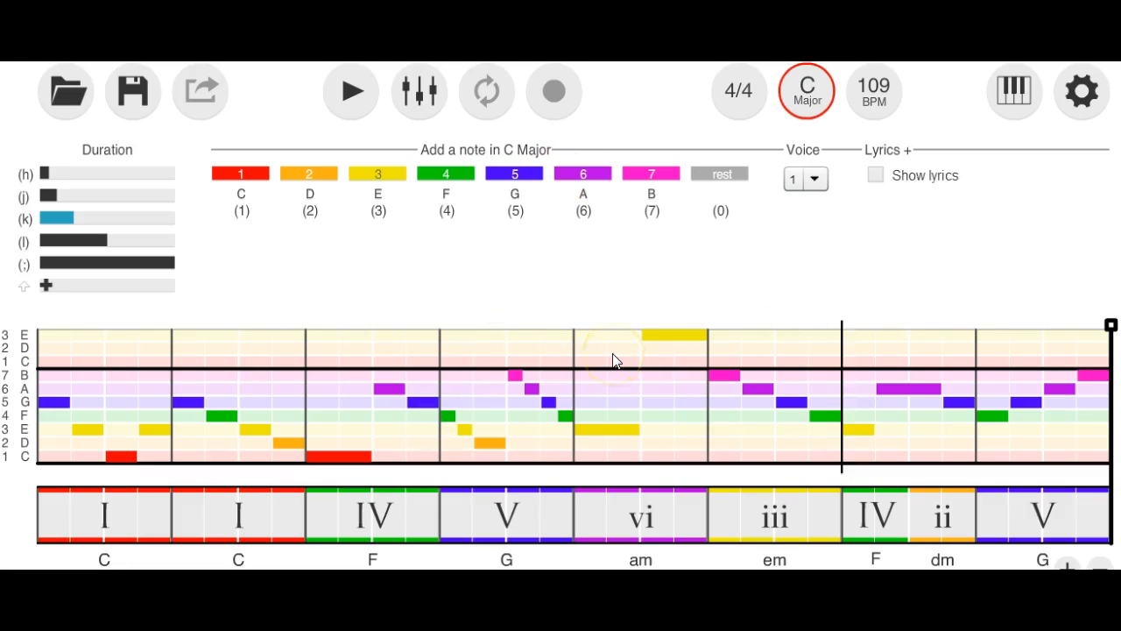
pyautogui.click(615, 467)
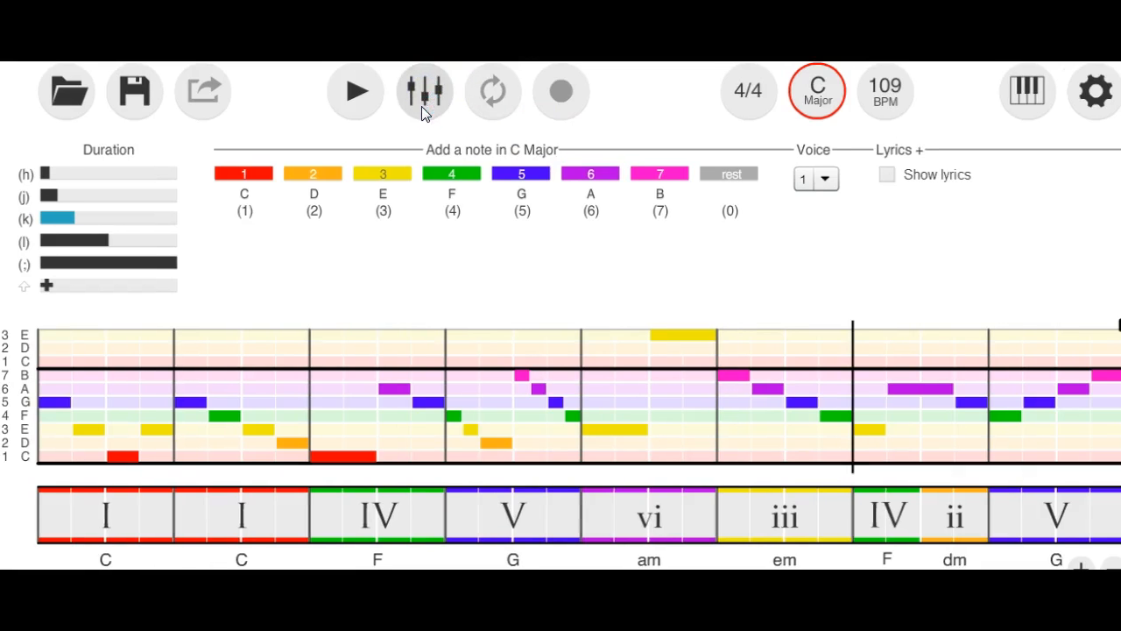
# Replace the song's mix with the House template and close the mixer.
pyautogui.click(423, 109)
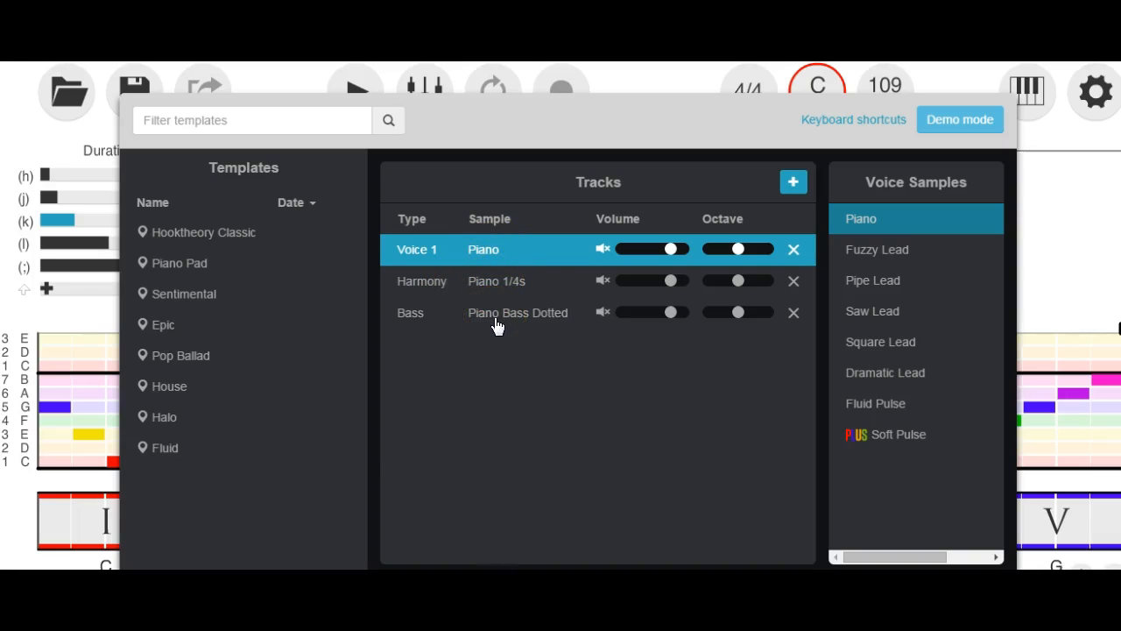
pyautogui.click(186, 262)
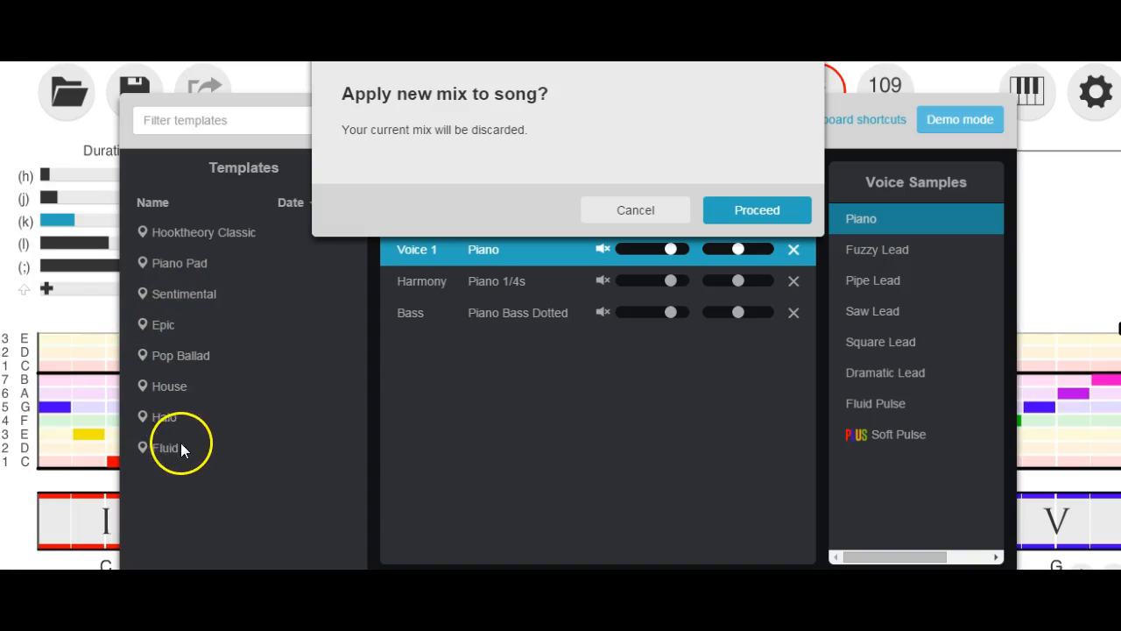
pyautogui.click(648, 206)
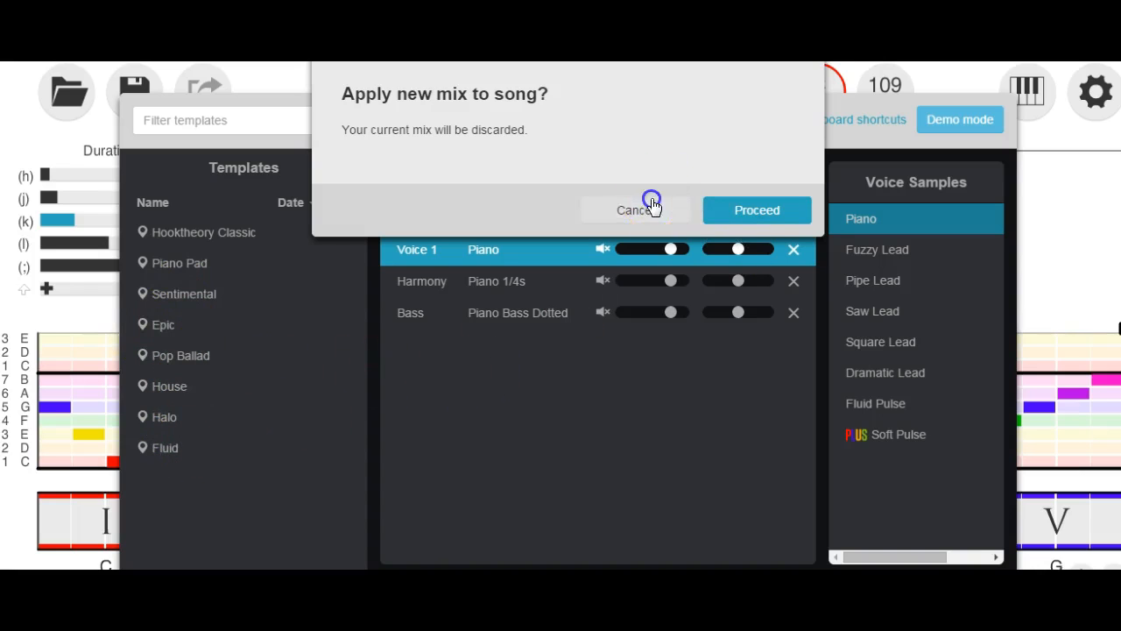
pyautogui.click(165, 385)
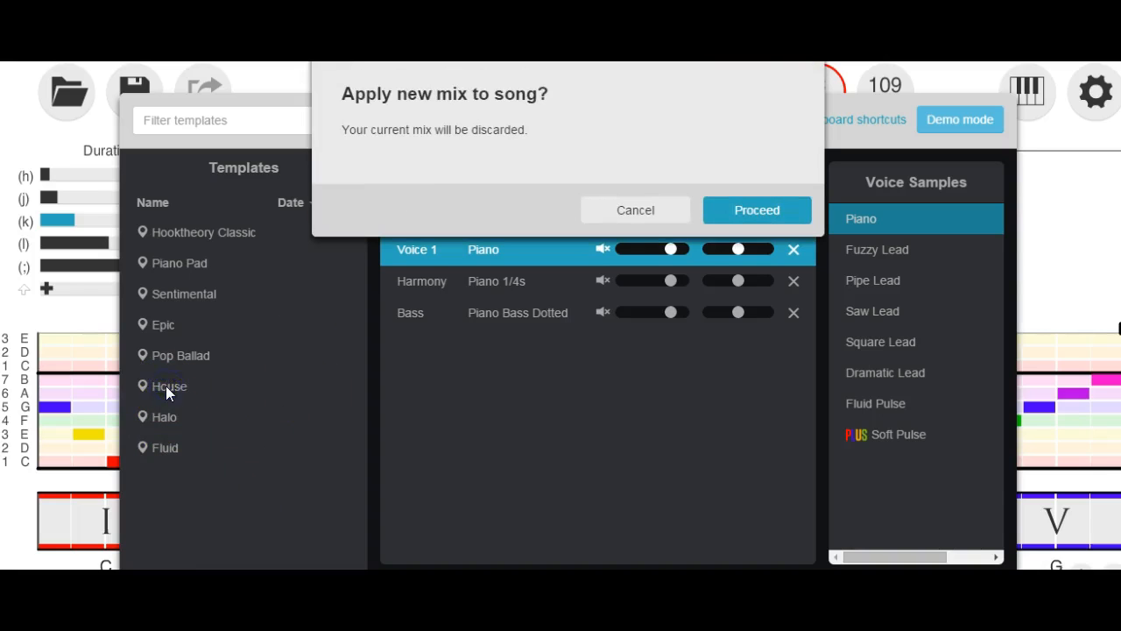
pyautogui.click(757, 211)
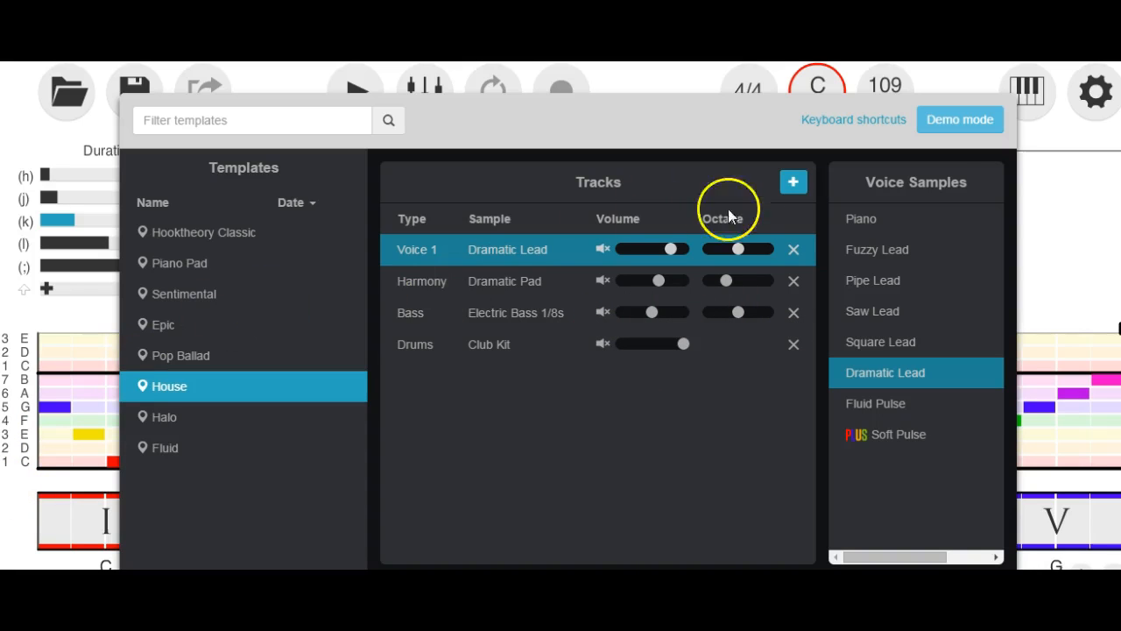
pyautogui.moveTo(691, 112); pyautogui.dragTo(691, 63)
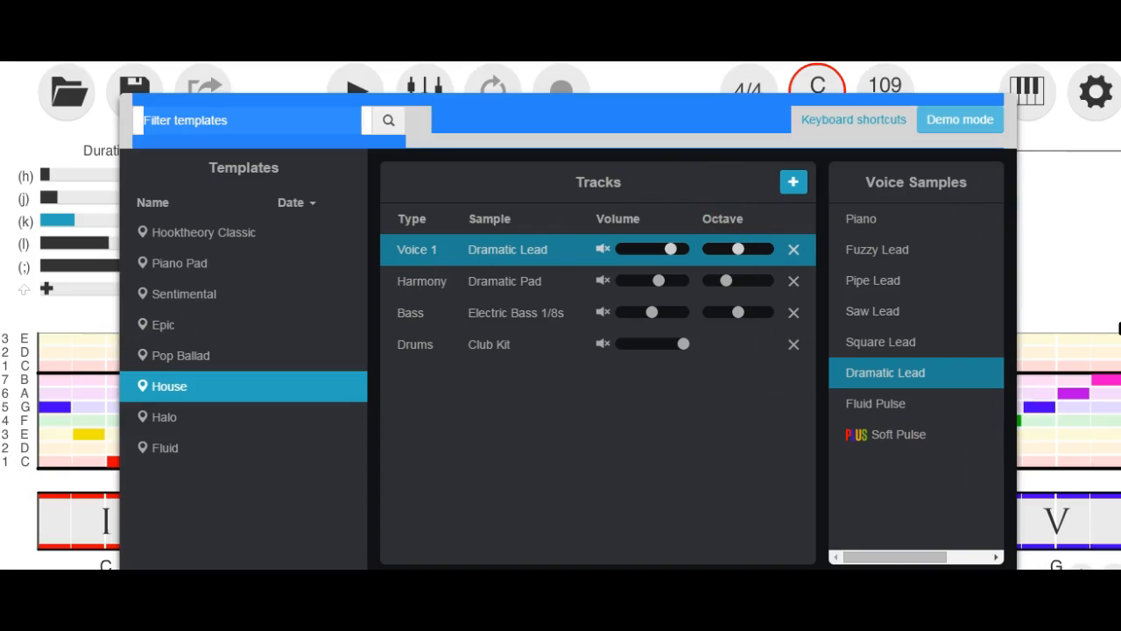
pyautogui.click(1055, 213)
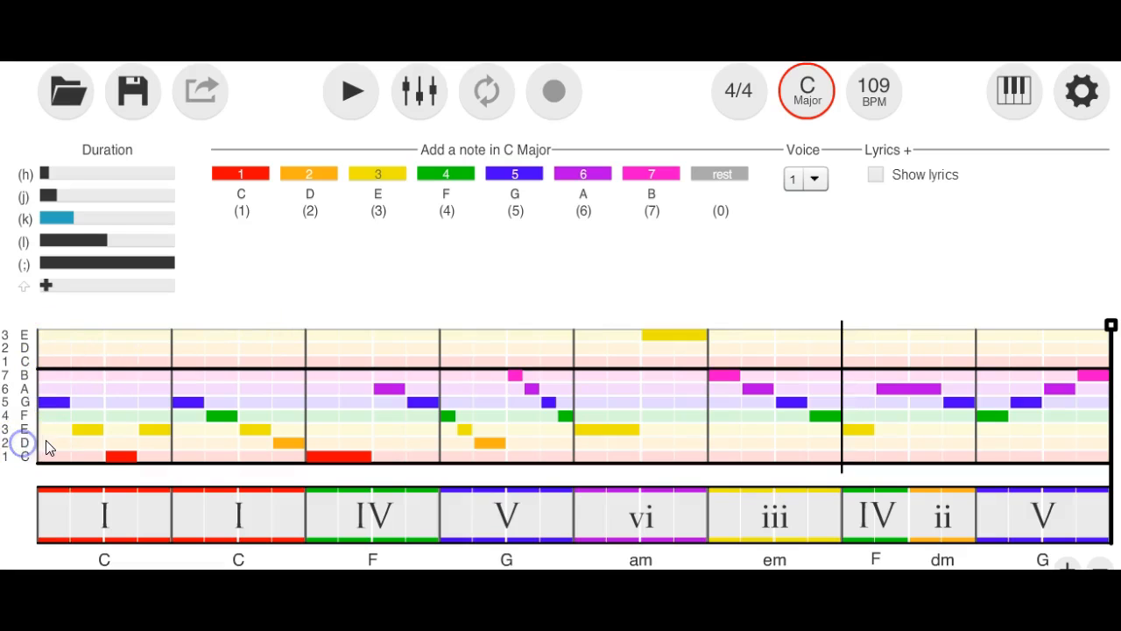
# Play the song from the beginning with the House mix.
pyautogui.click(359, 103)
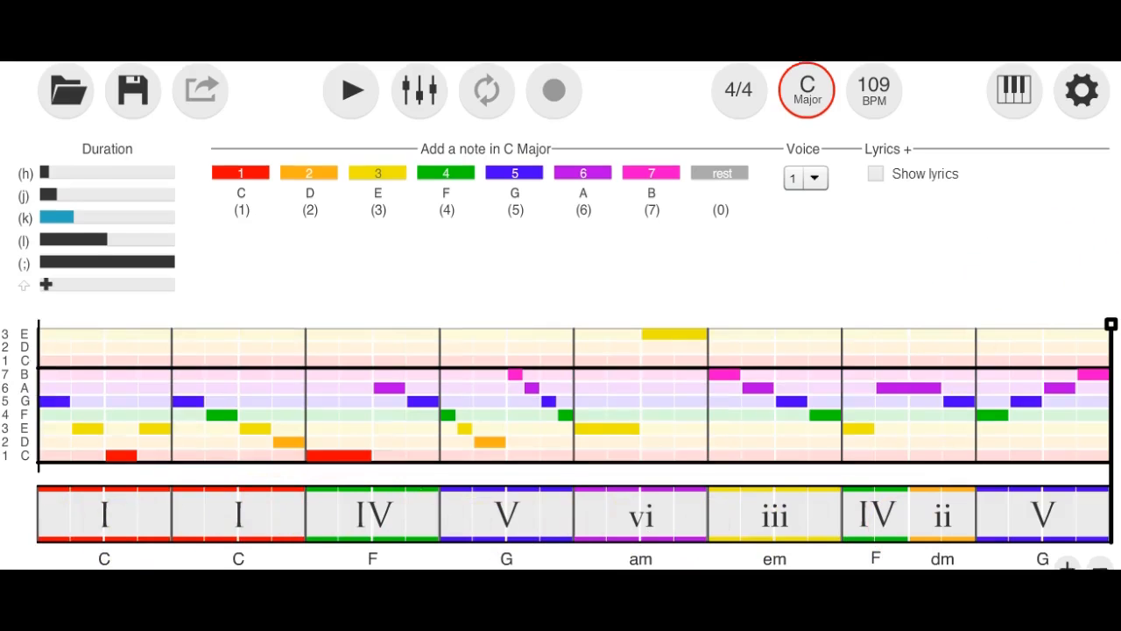
pyautogui.scroll(-1, 970, 274)
pyautogui.scroll(-1, 1029, 385)
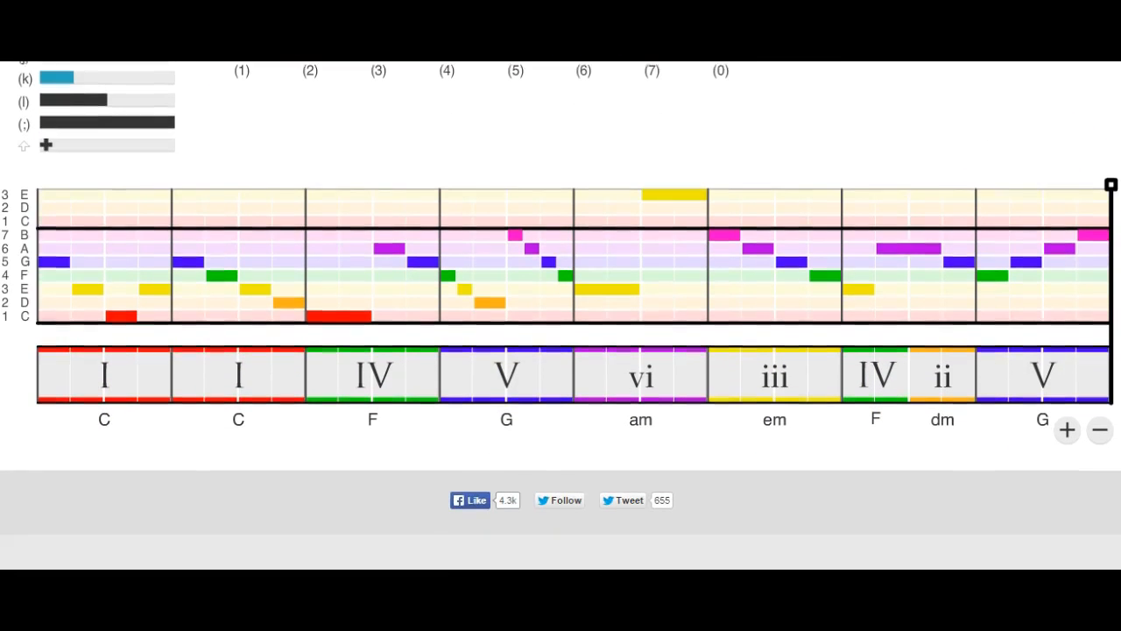